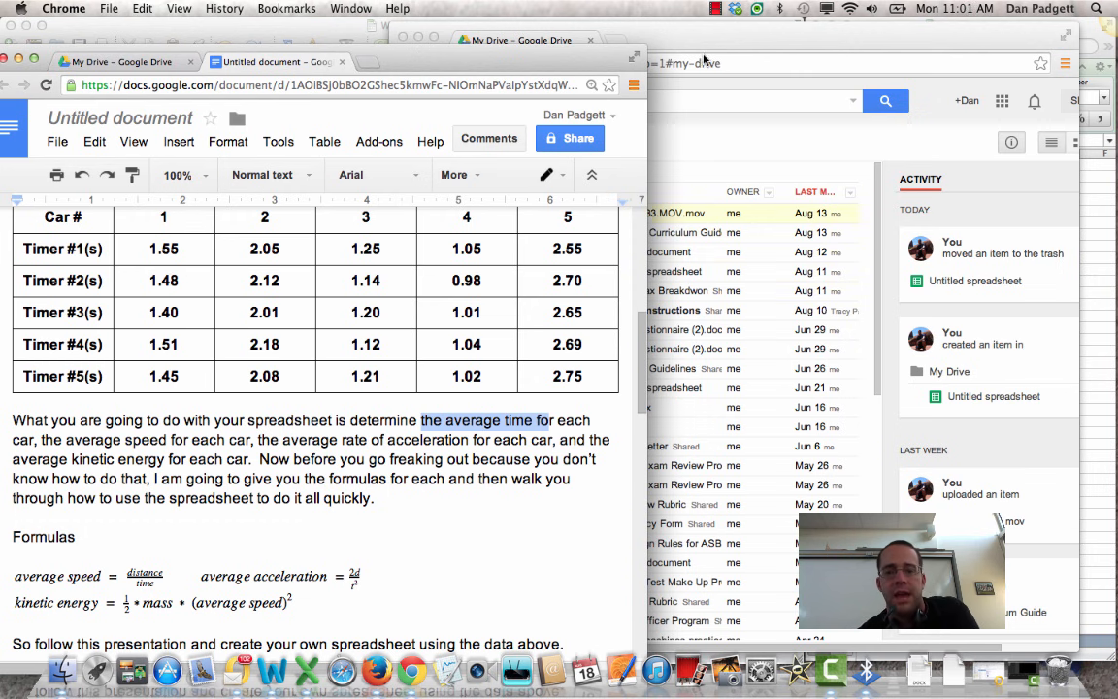
- Switch to the Google Drive window and create a new blank spreadsheet
left_click(339, 454)
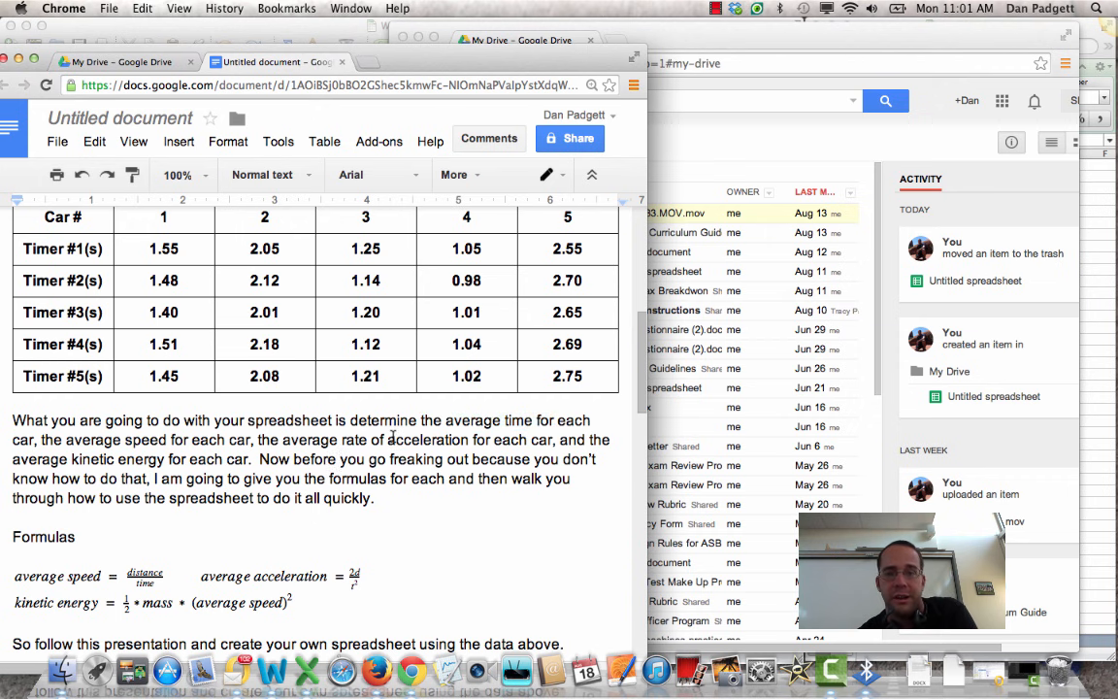
left_click(731, 148)
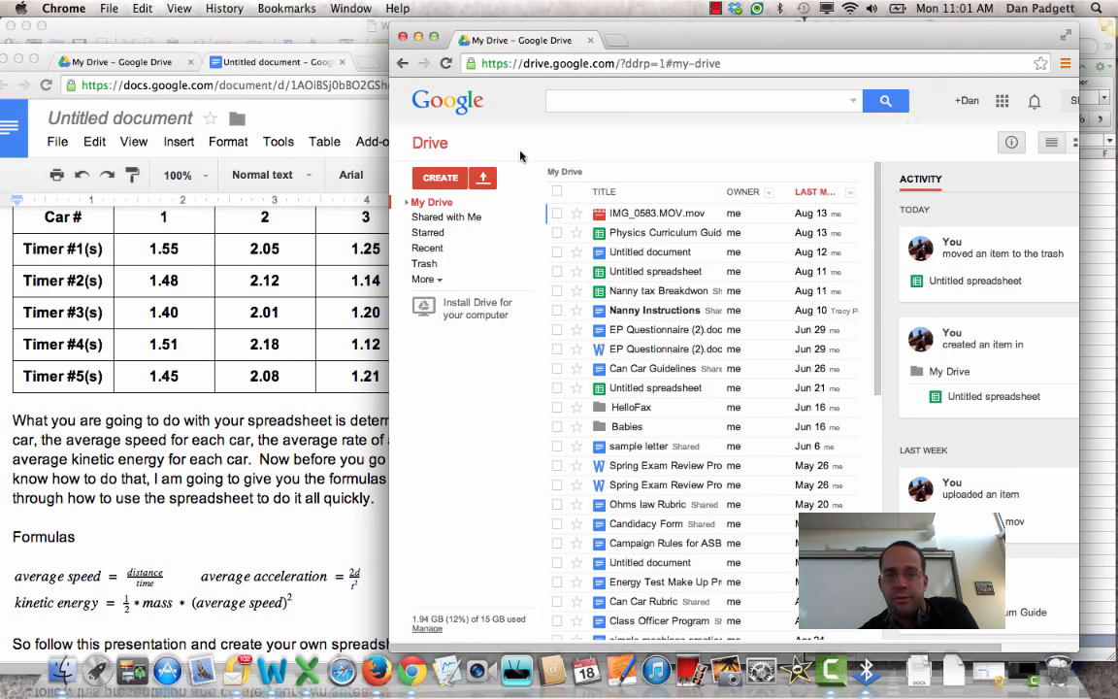
left_click(452, 178)
left_click(499, 317)
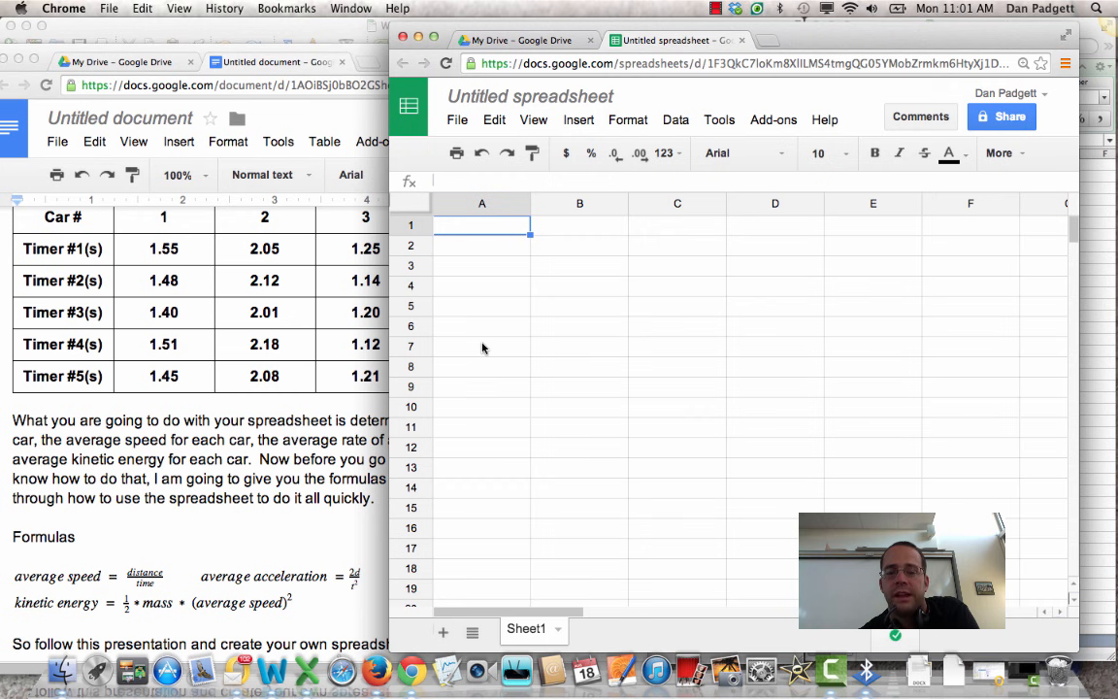
- Enter the sample values 2 in cell B2 and 3 in cell B3
left_click(484, 247)
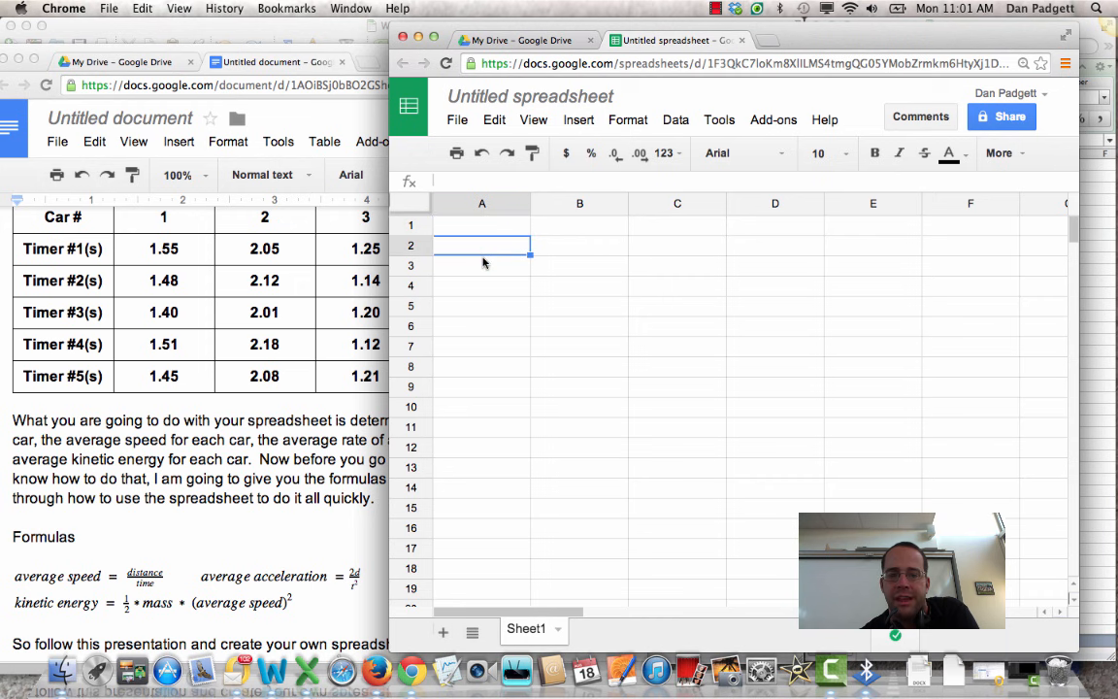
left_click(484, 271)
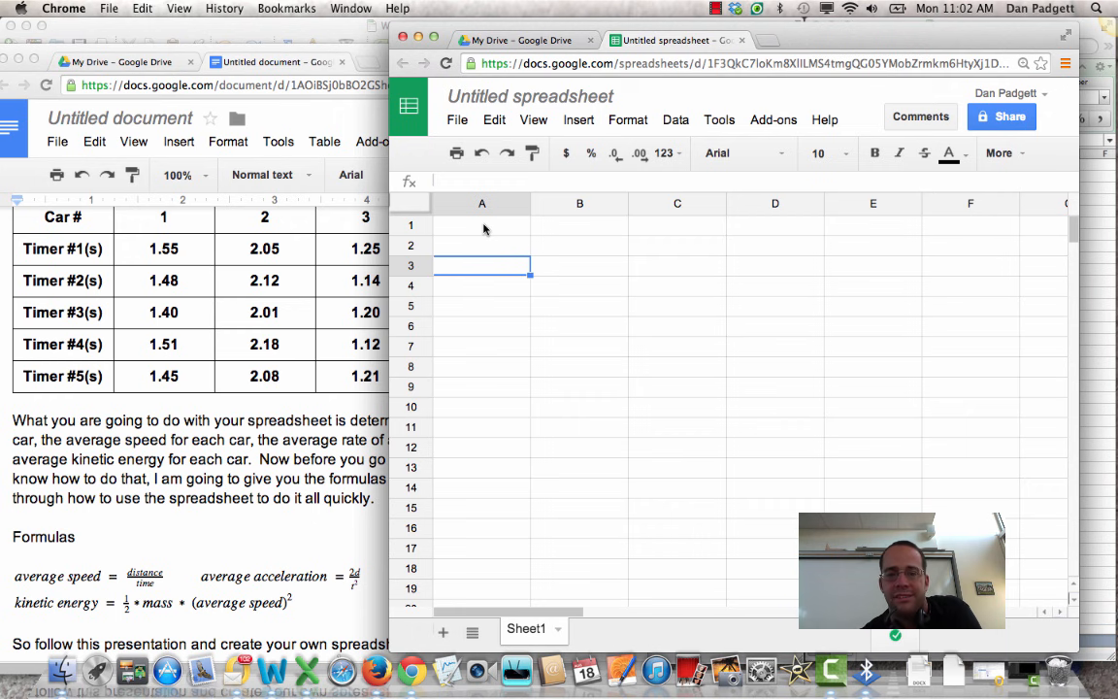
left_click(564, 246)
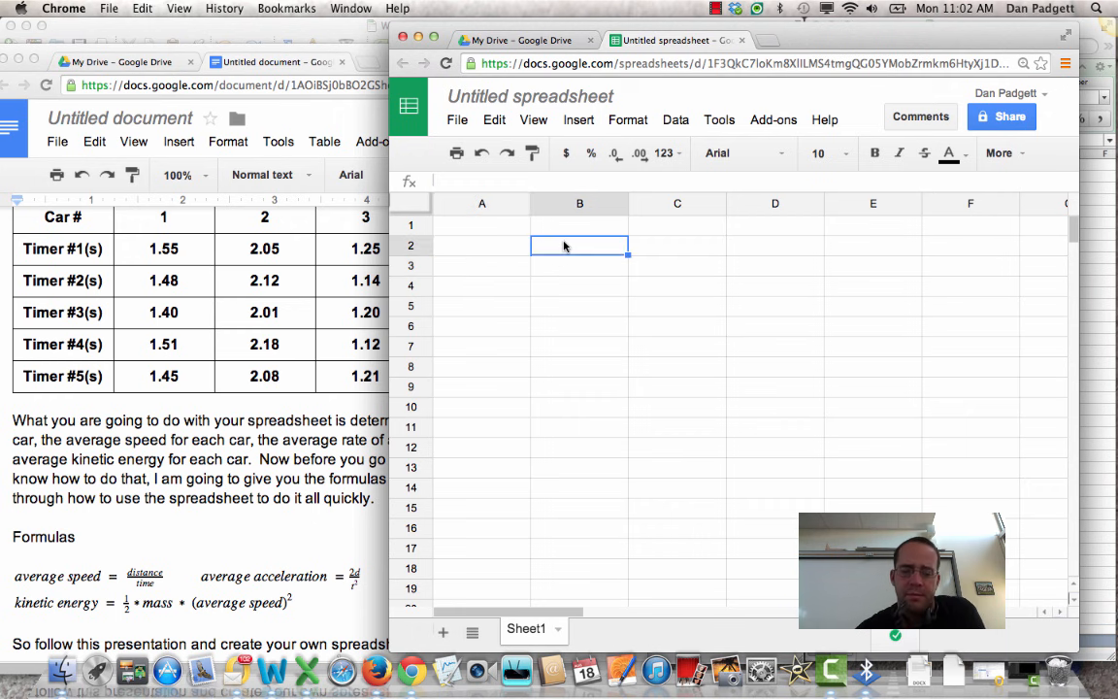
type("2")
key("Return")
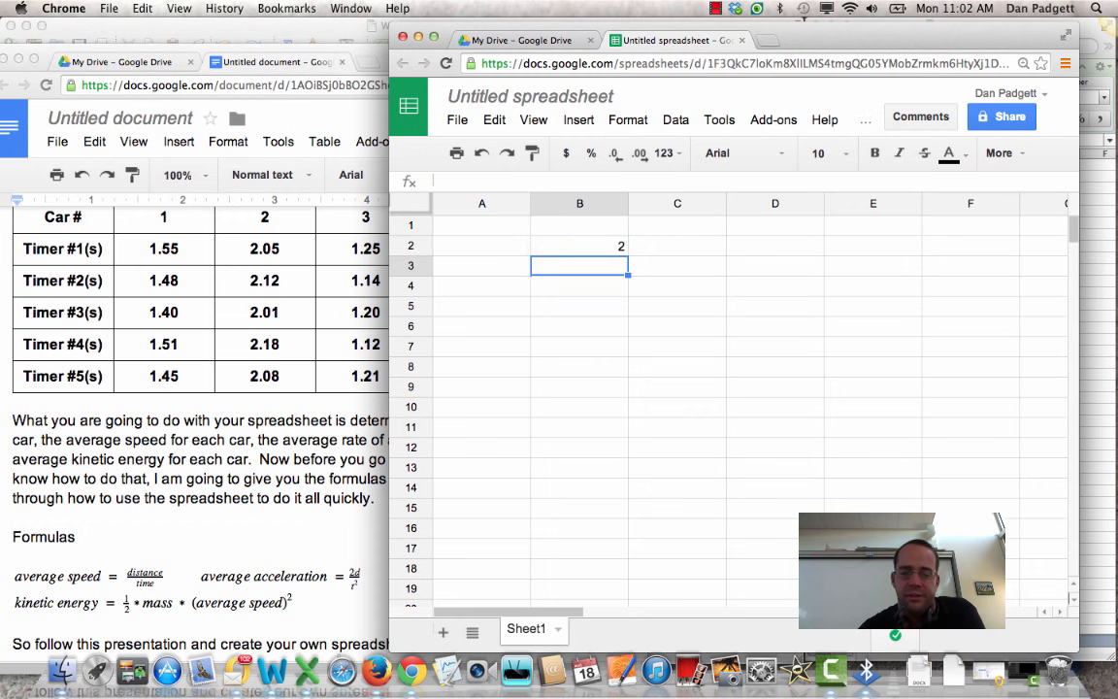
type("3")
key("Return")
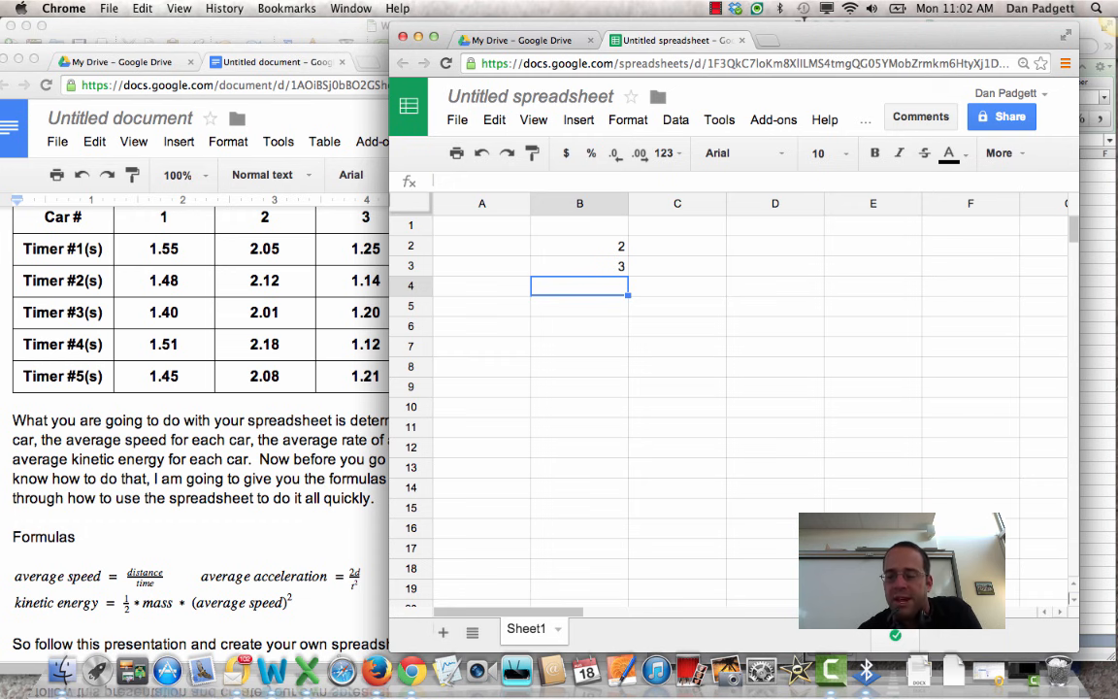
- Add the two sample values in cell B4 with the formula =B2+B3
type("=")
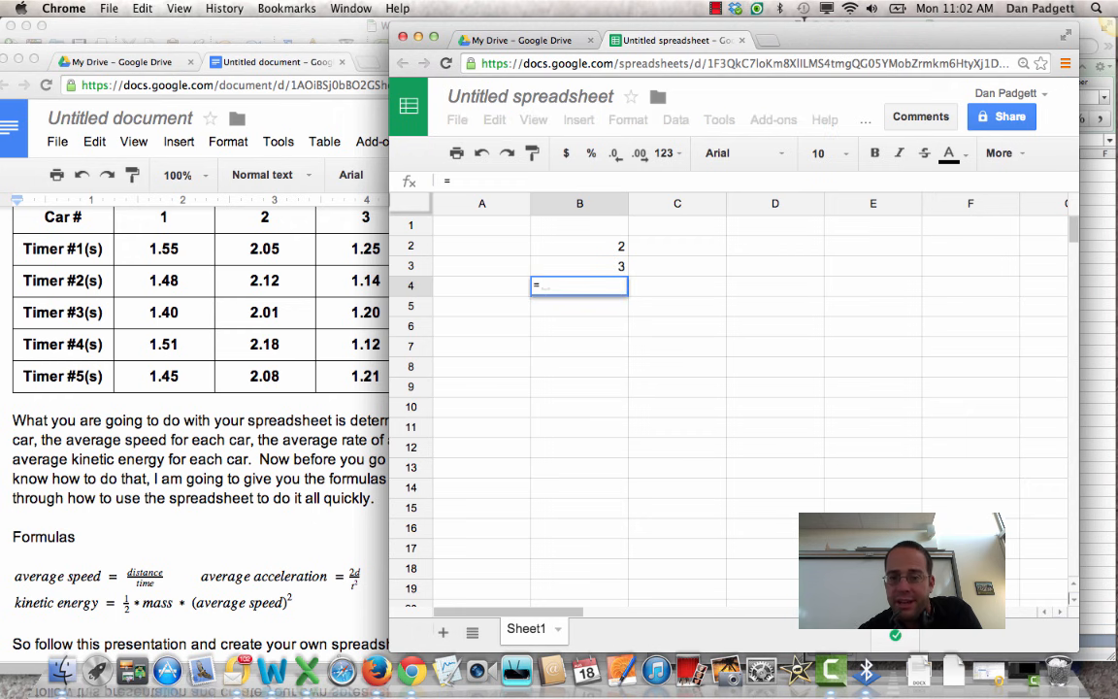
left_click(573, 250)
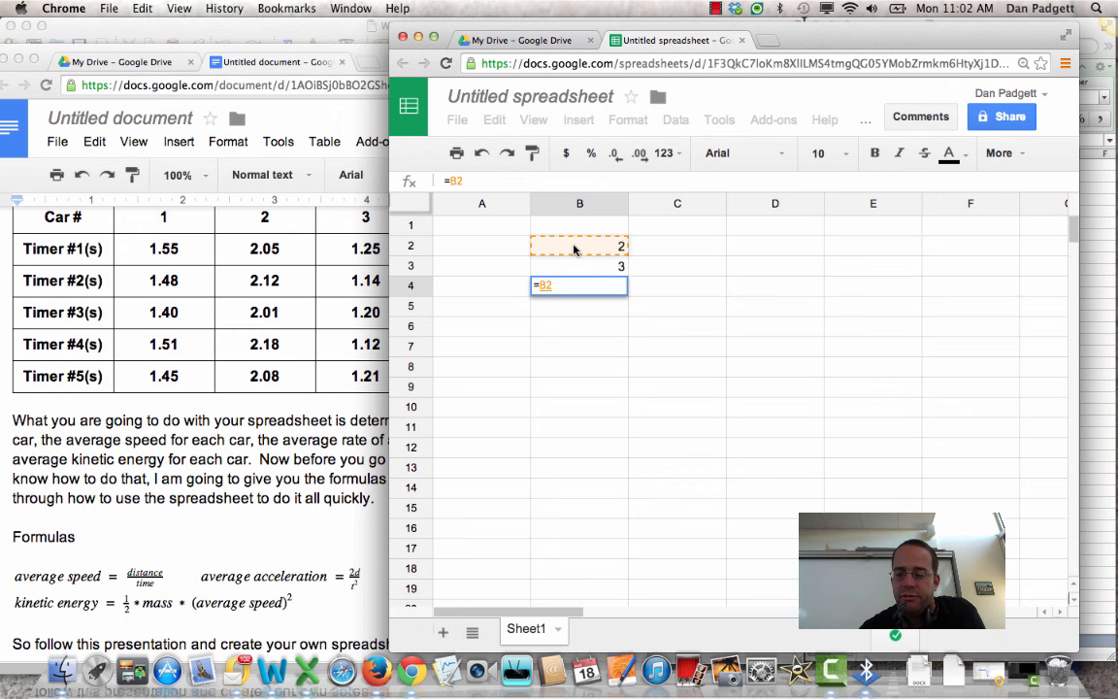
type("+")
left_click(559, 275)
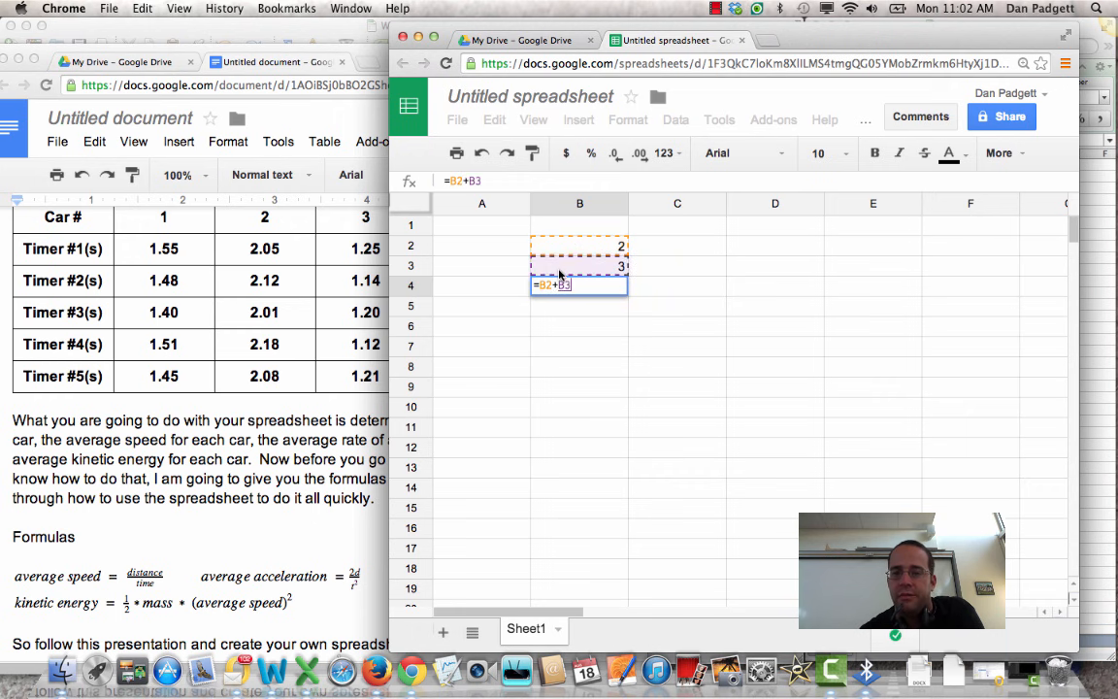
key("Return")
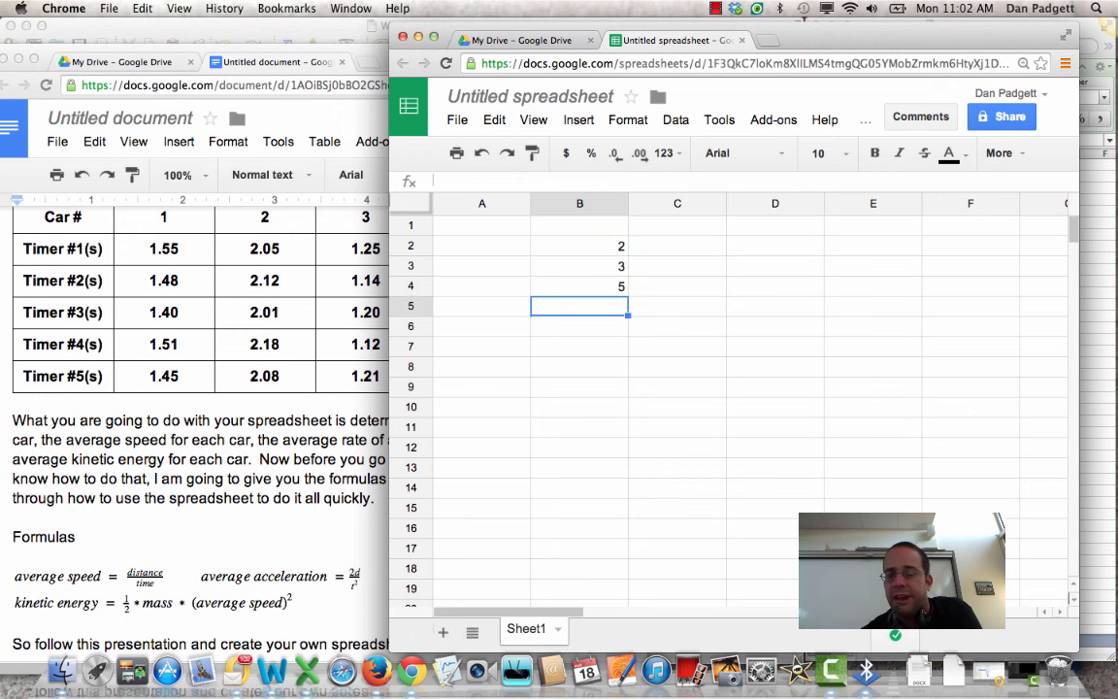
- Change cell B2 to 245 and clear the sample contents of cells B2 through B4
double_click(581, 247)
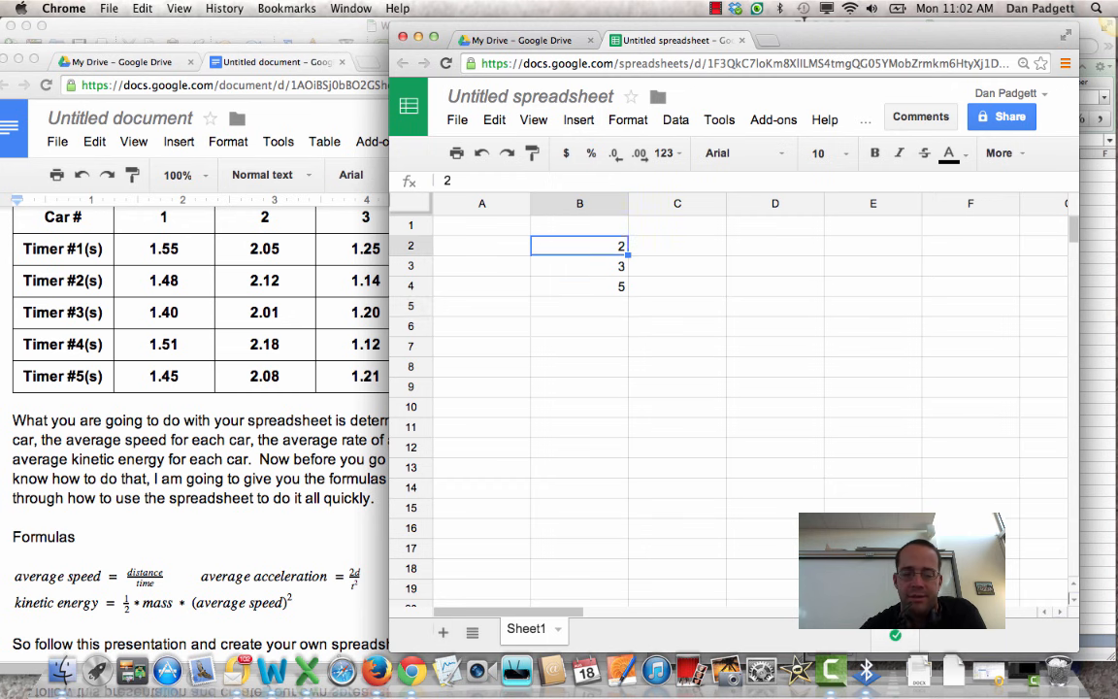
type("45")
key("Return")
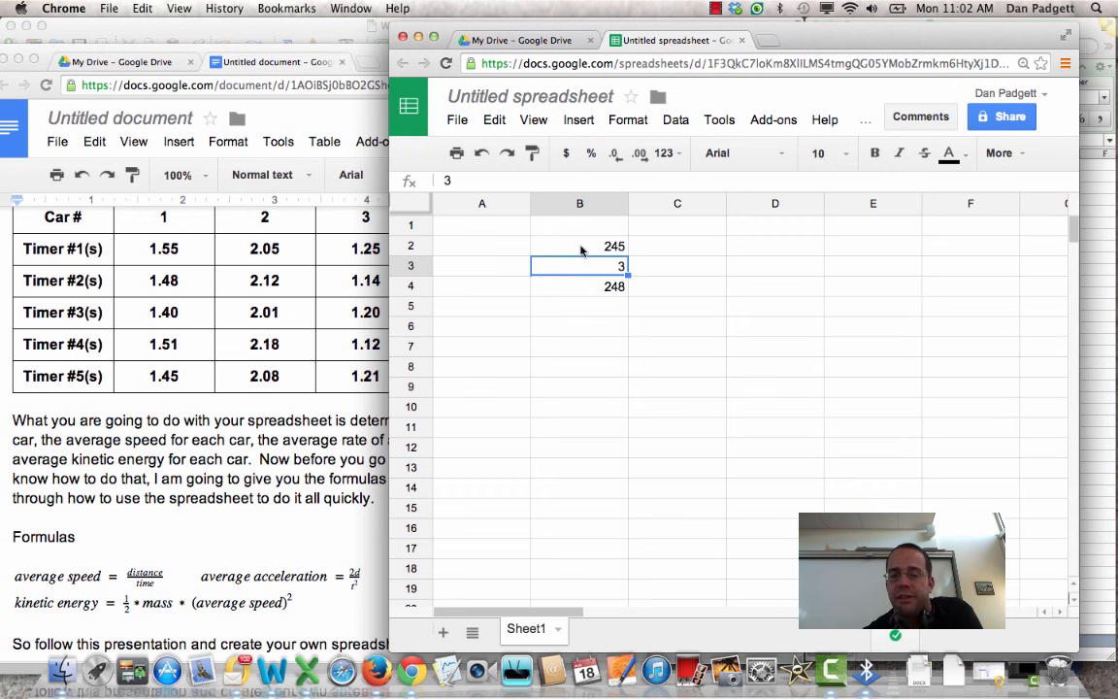
left_click_drag(580, 250, 594, 297)
key("Delete")
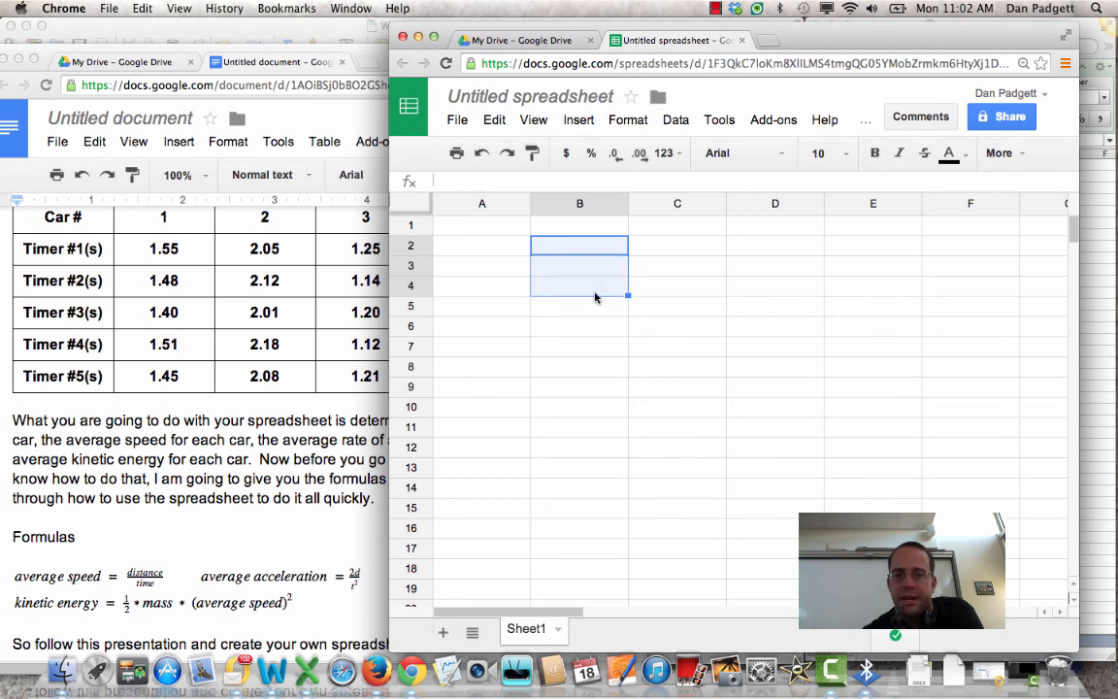
- Label cells A1 through A6 as Car#, Timer #1, Timer #2, Timer #3, Timer #4 and Timer #5
left_click(486, 224)
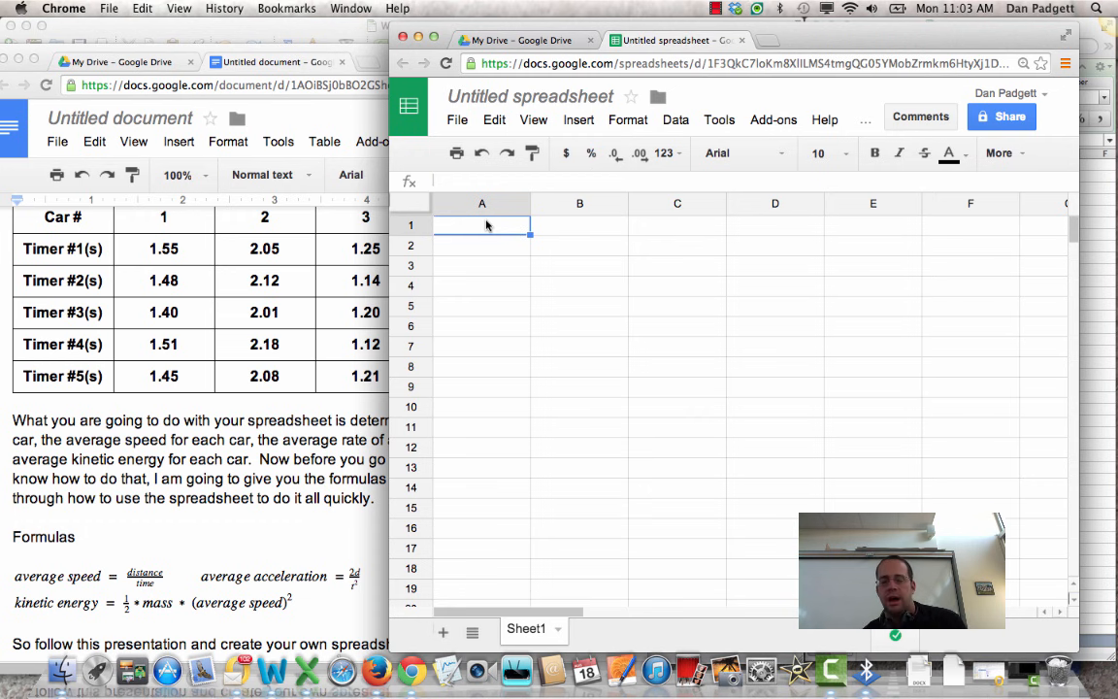
type("Ca")
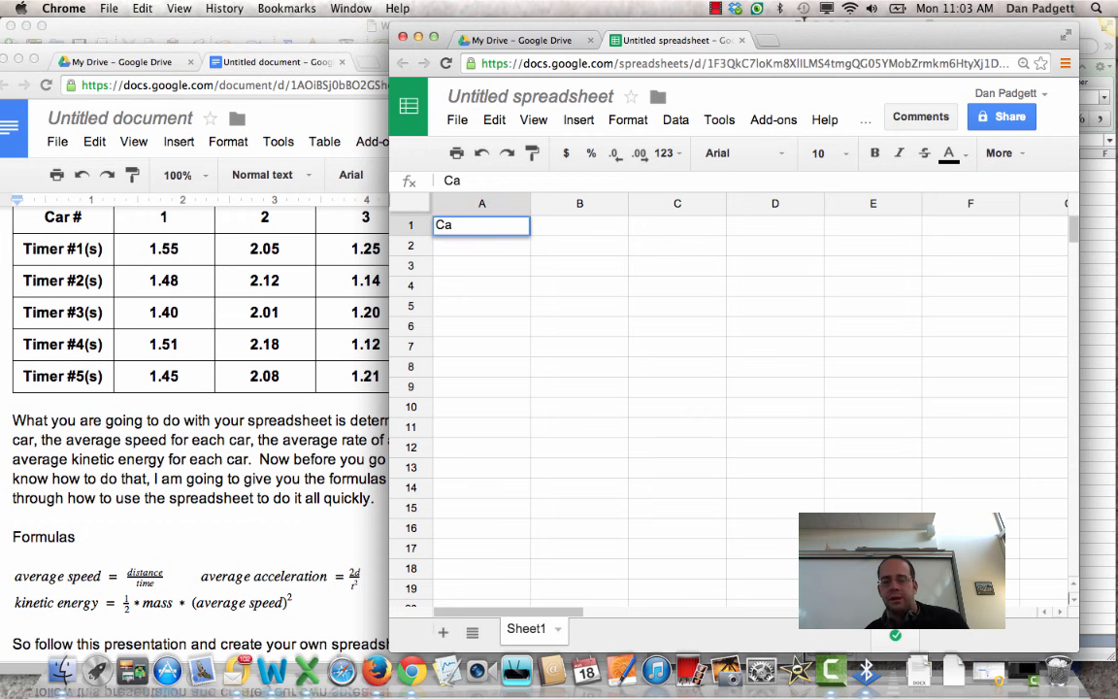
type("r#")
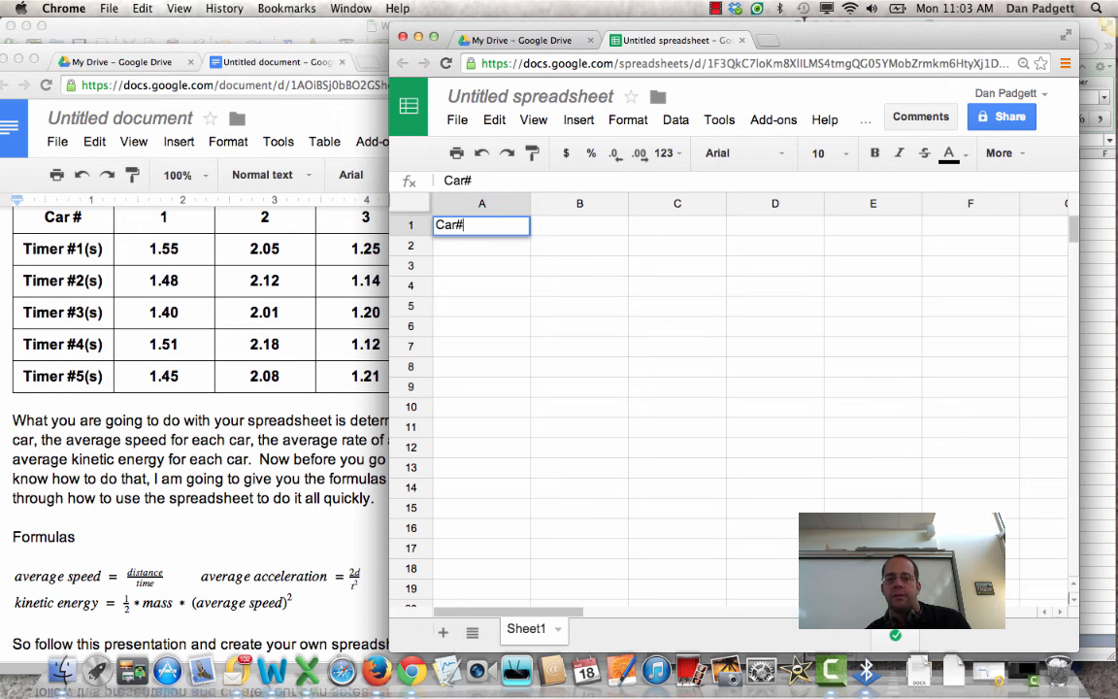
key("Return")
type("Timer #1")
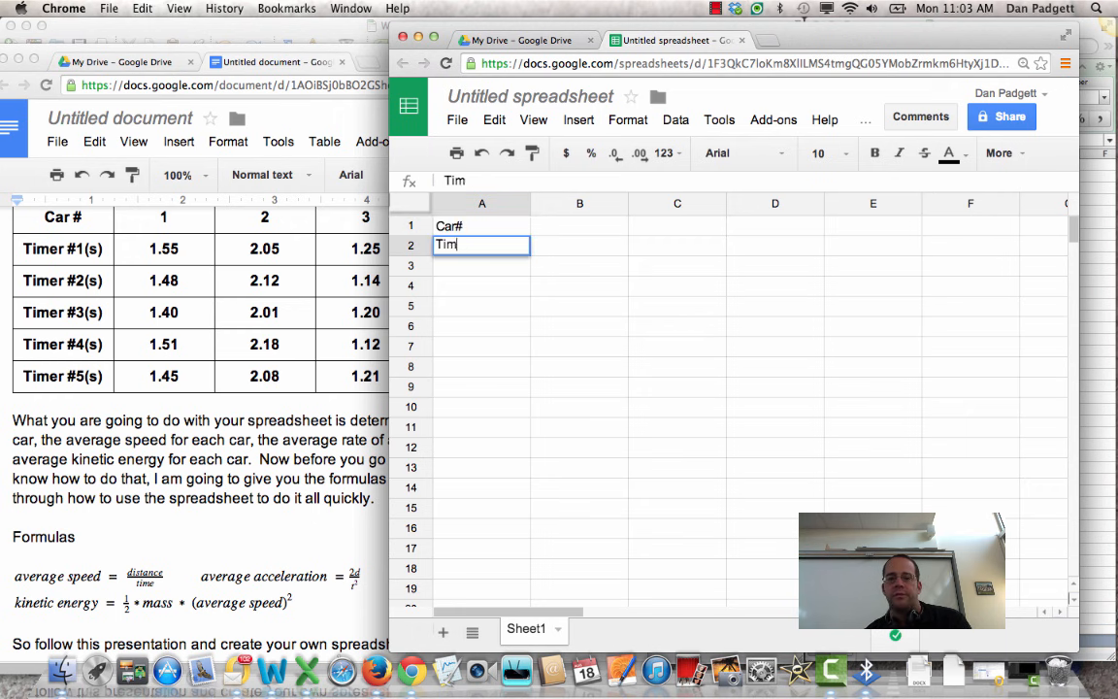
key("Return")
type("Timer #2")
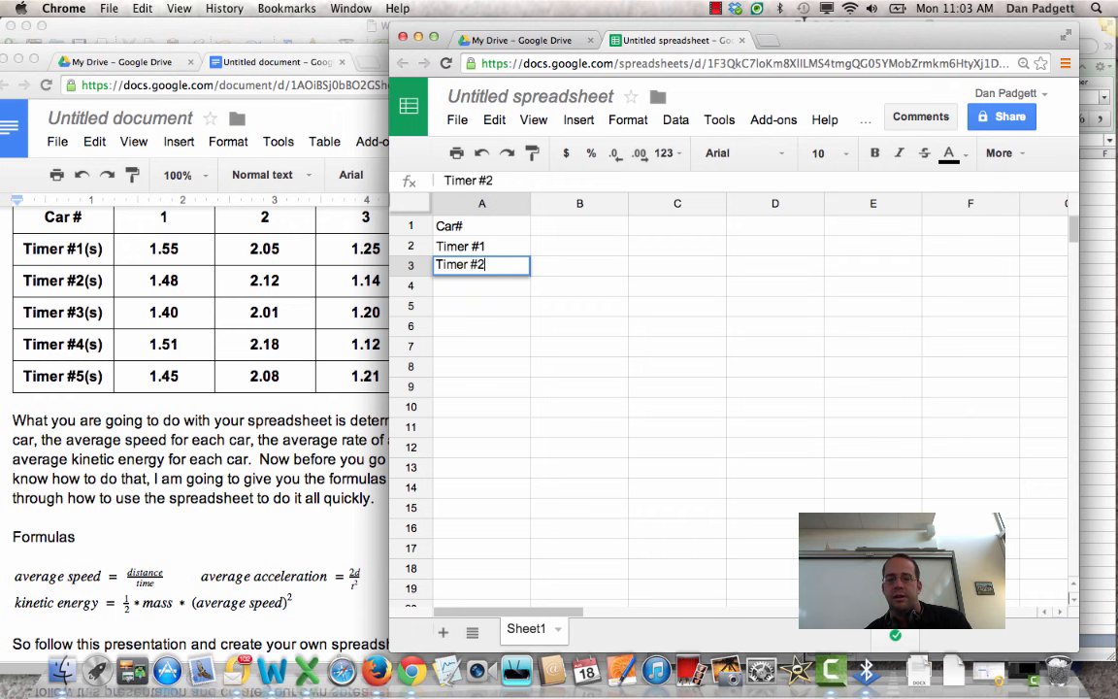
key("Return")
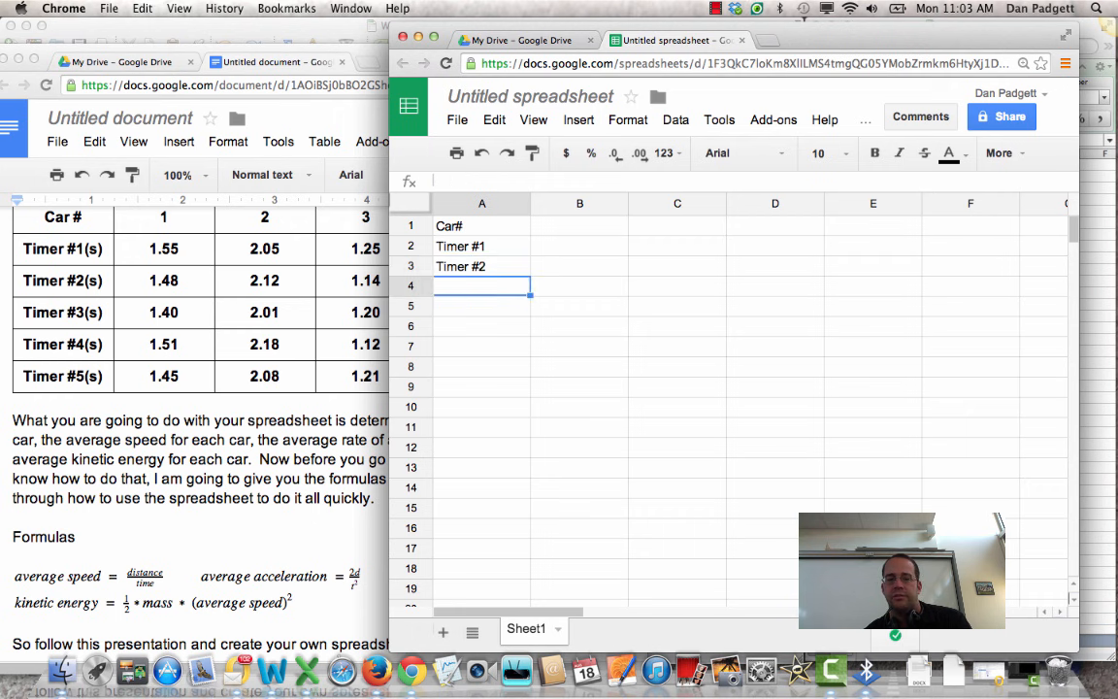
type("Timer #3")
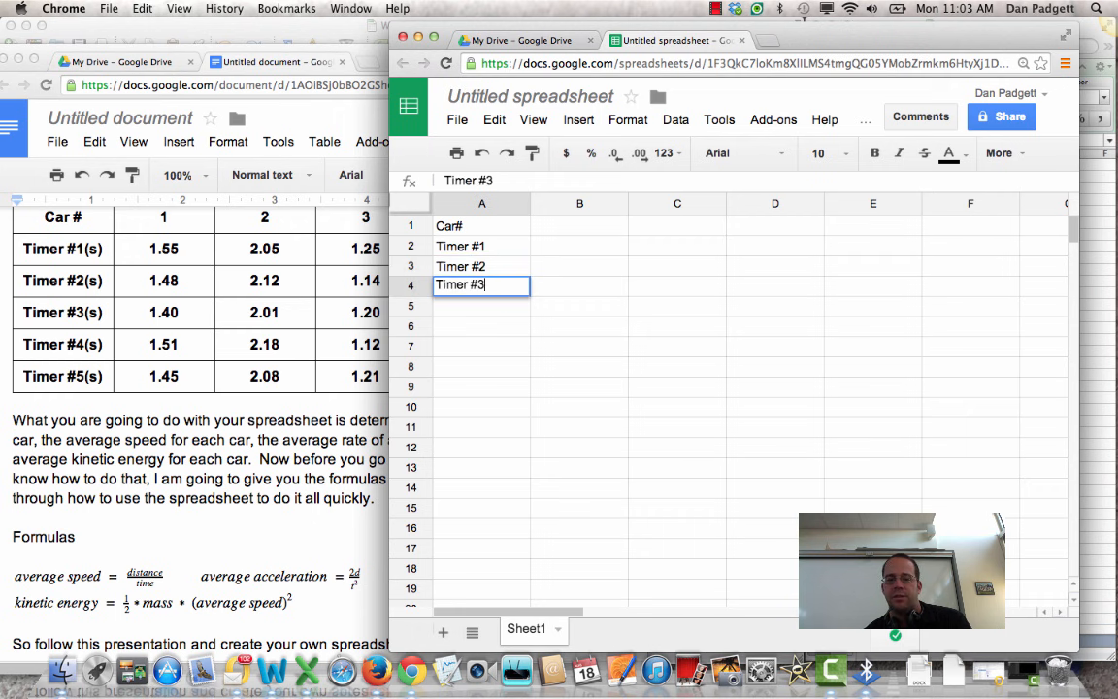
key("Return")
type("Timer #4")
key("Return")
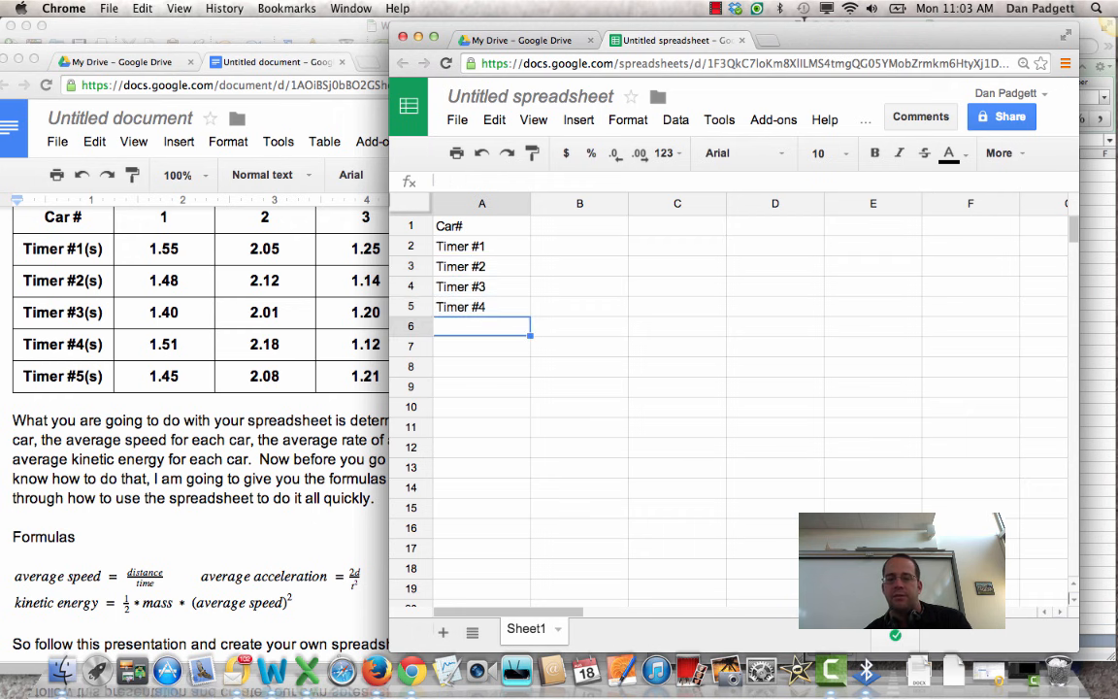
type("Timer #5")
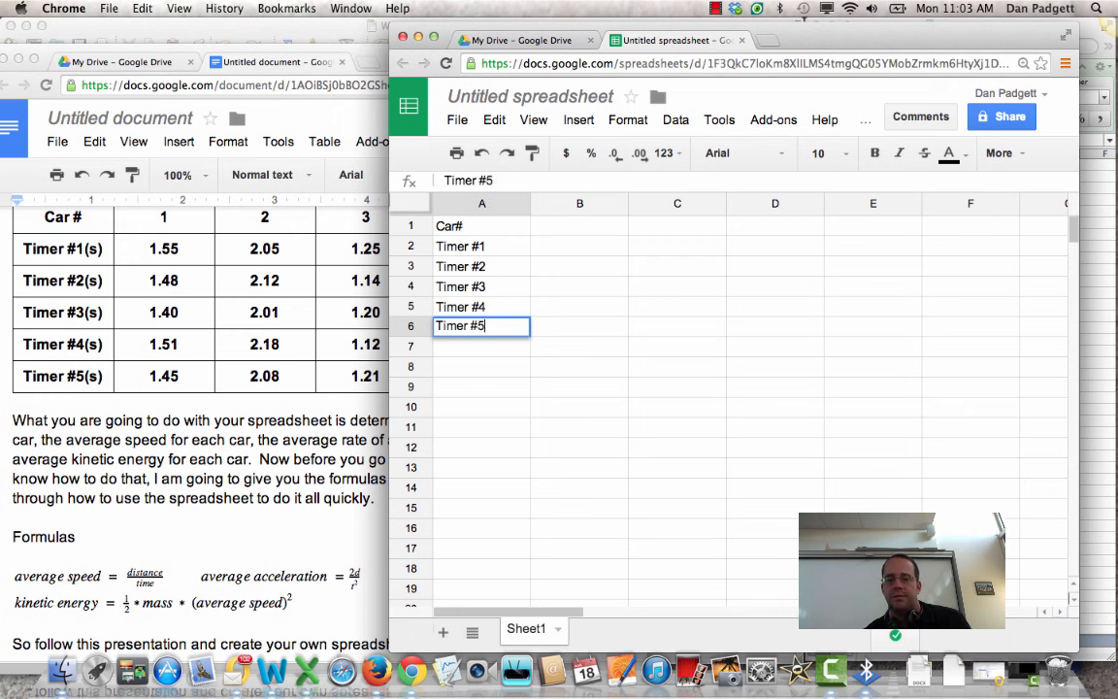
key("Return")
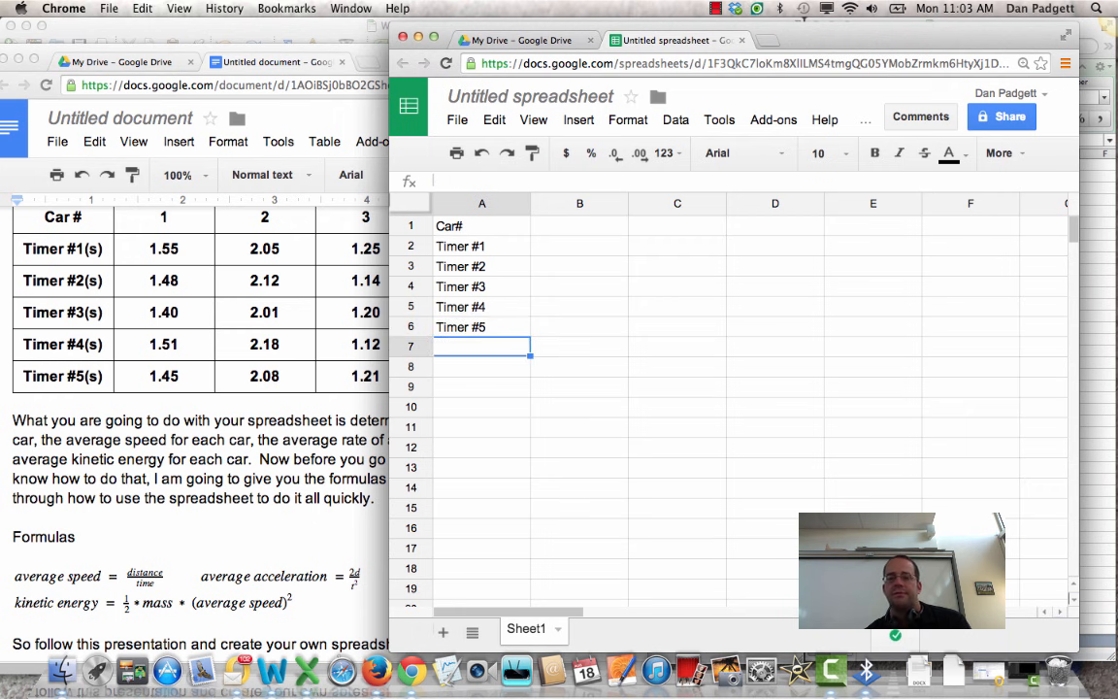
- Enter the car numbers 1 to 5 across the header row in cells B1 through F1
left_click(573, 228)
type("1")
key("Tab")
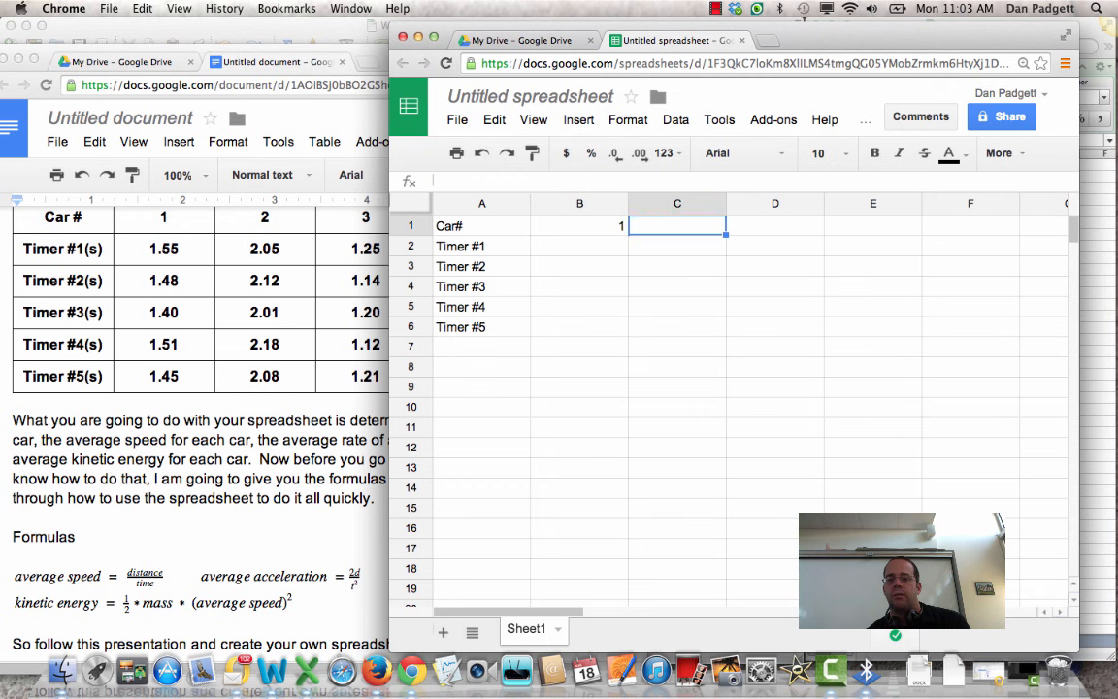
type("2")
key("Tab")
type("3")
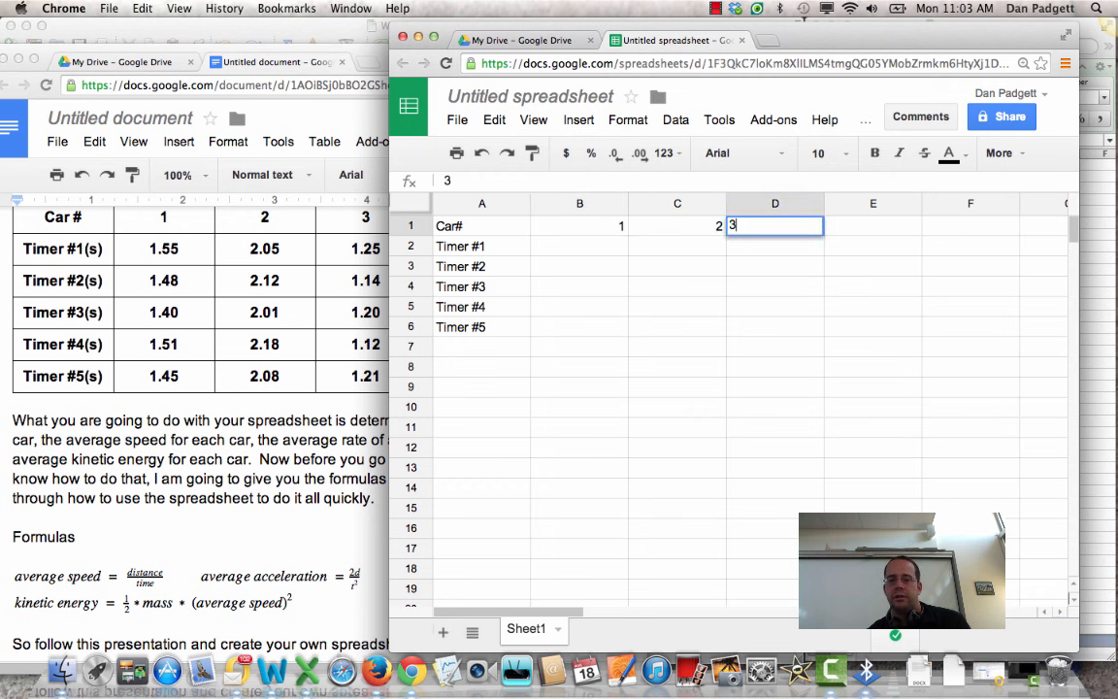
key("Tab")
type("4")
key("Tab")
type("5")
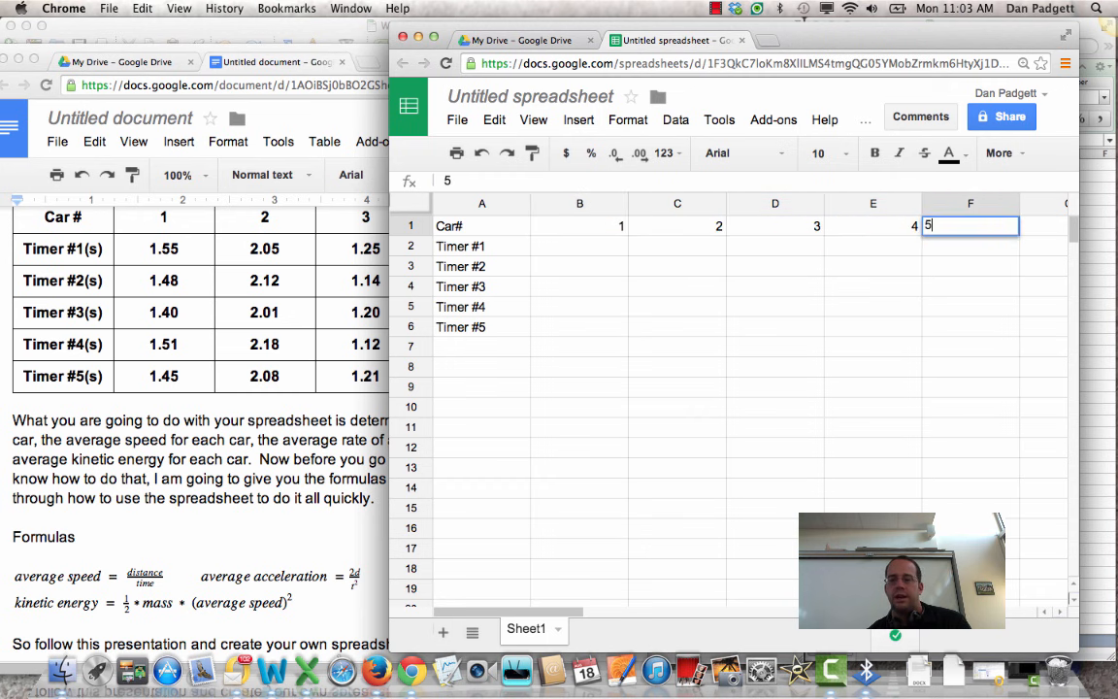
key("Return")
key("Down")
key("Down")
key("Down")
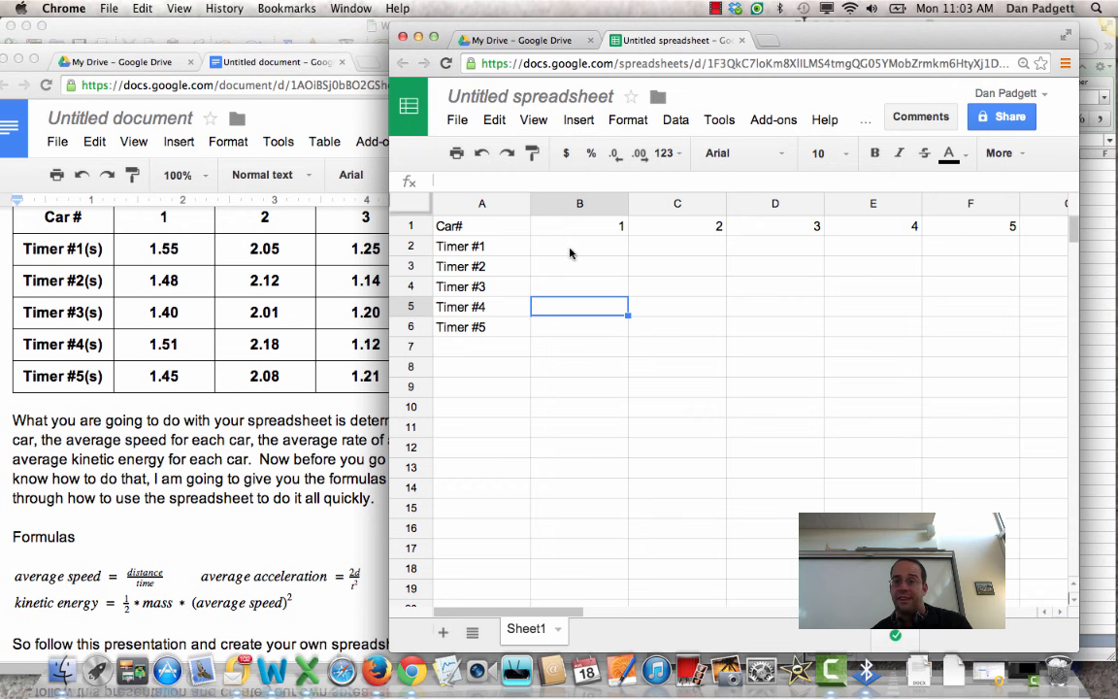
- Add the row label Average Time in cell A7, below the timer labels
left_click(477, 354)
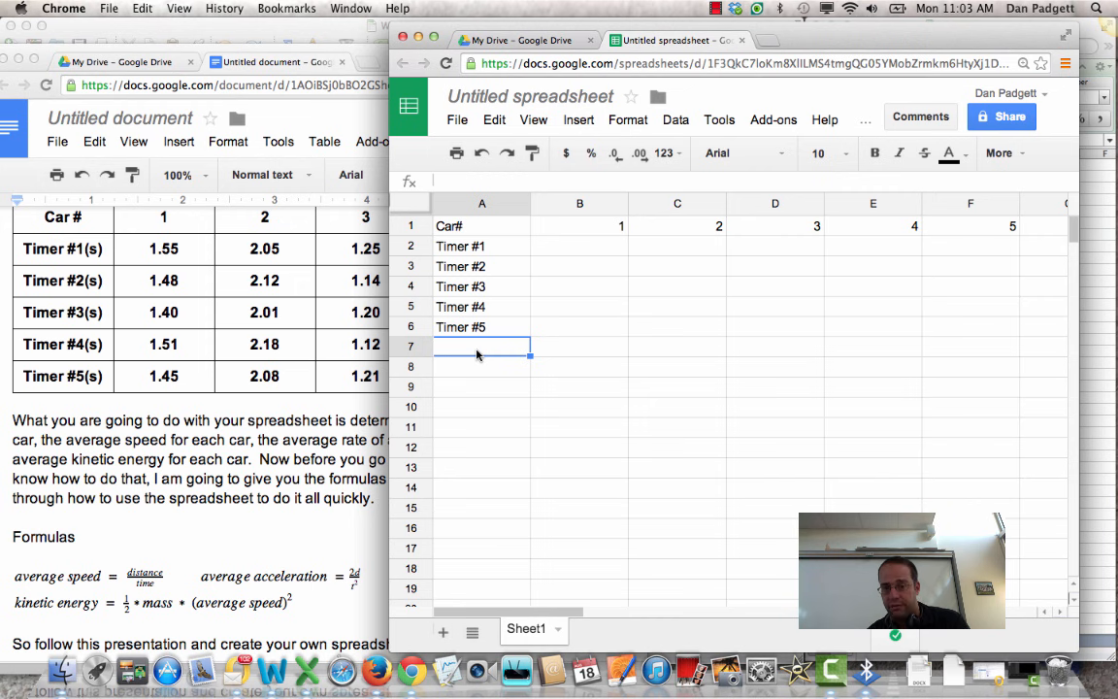
type("A")
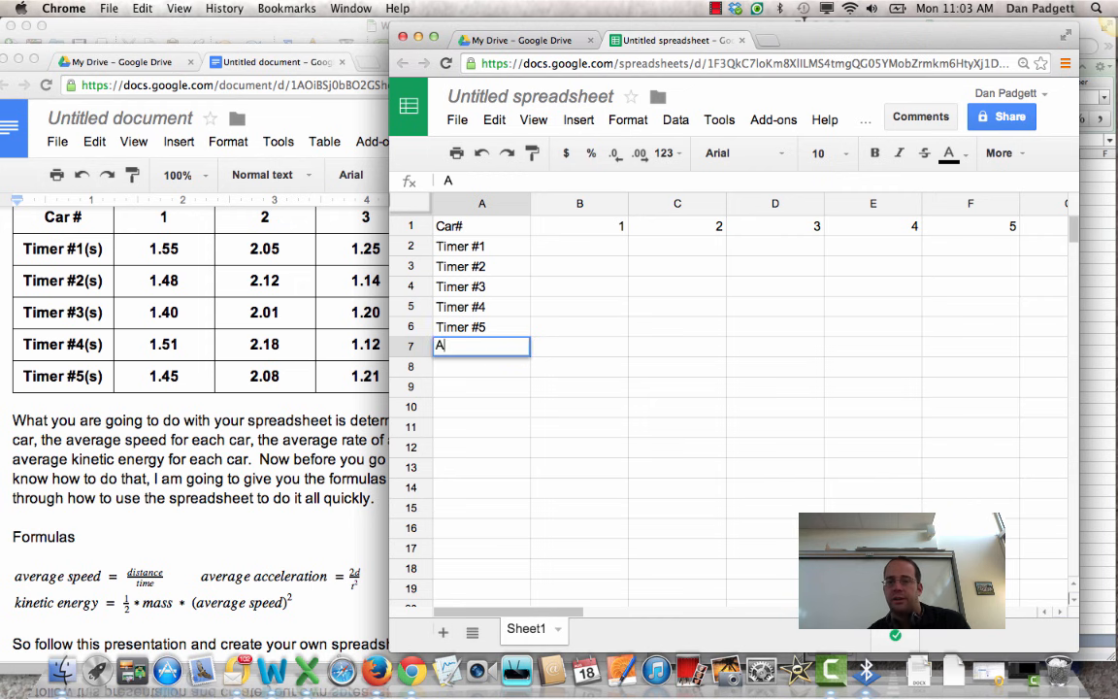
type("verage Time")
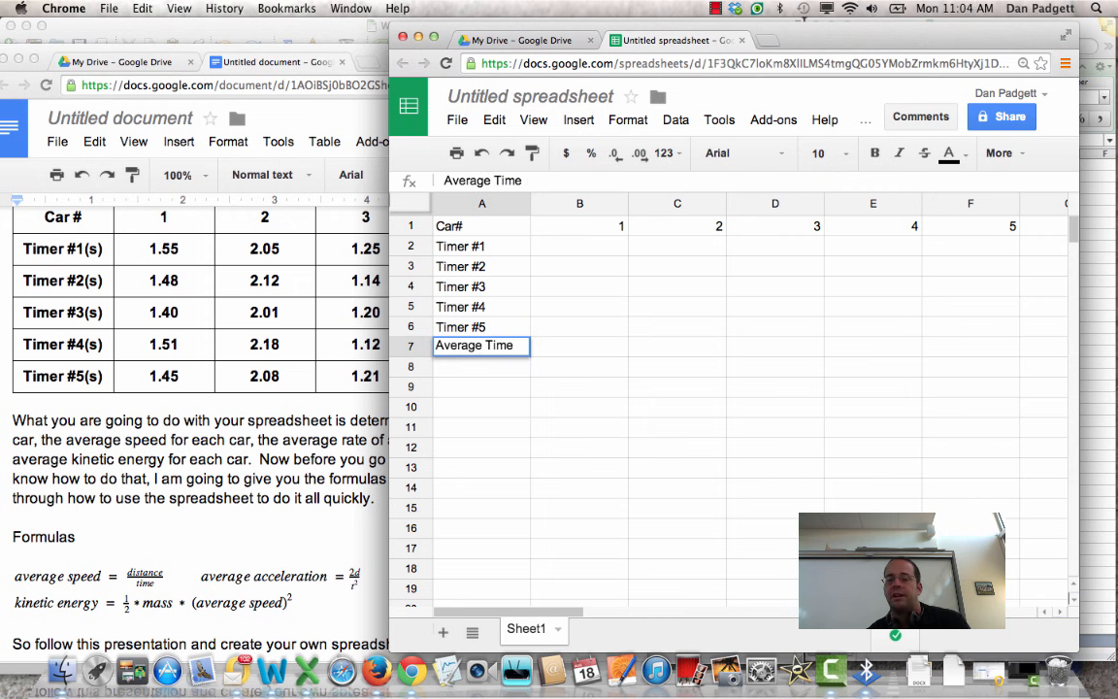
key("Return")
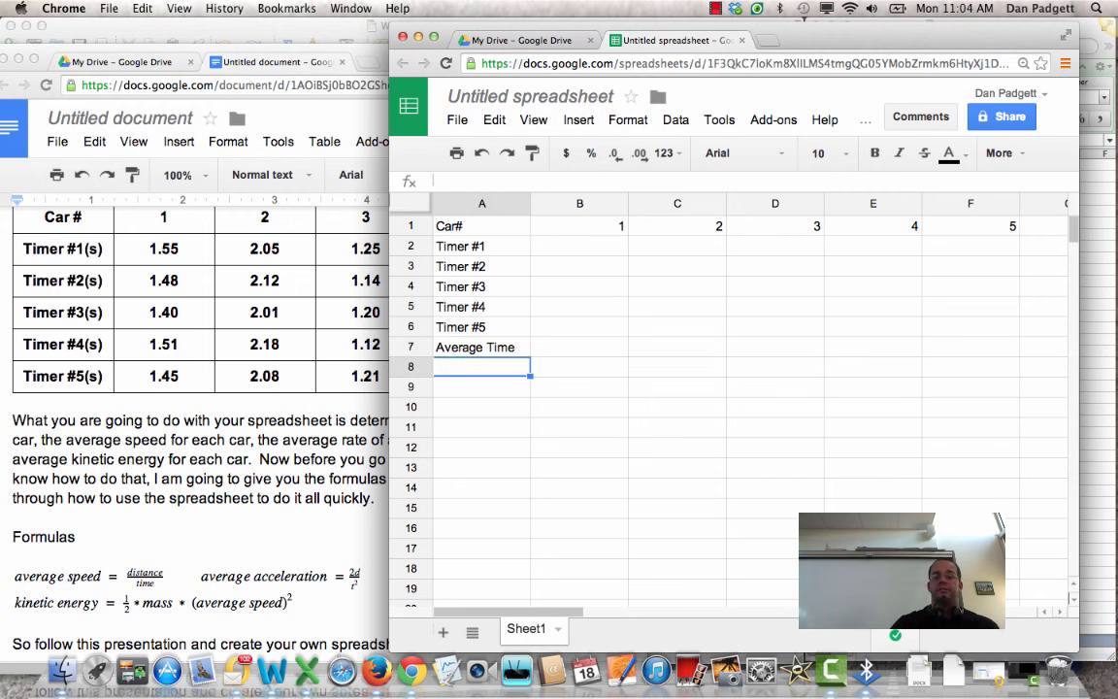
- Start a formula in cell B7 that adds B2 through B6 and divides by 5: =B2+B3+B4+B5+B6/5
key("Up")
key("Right")
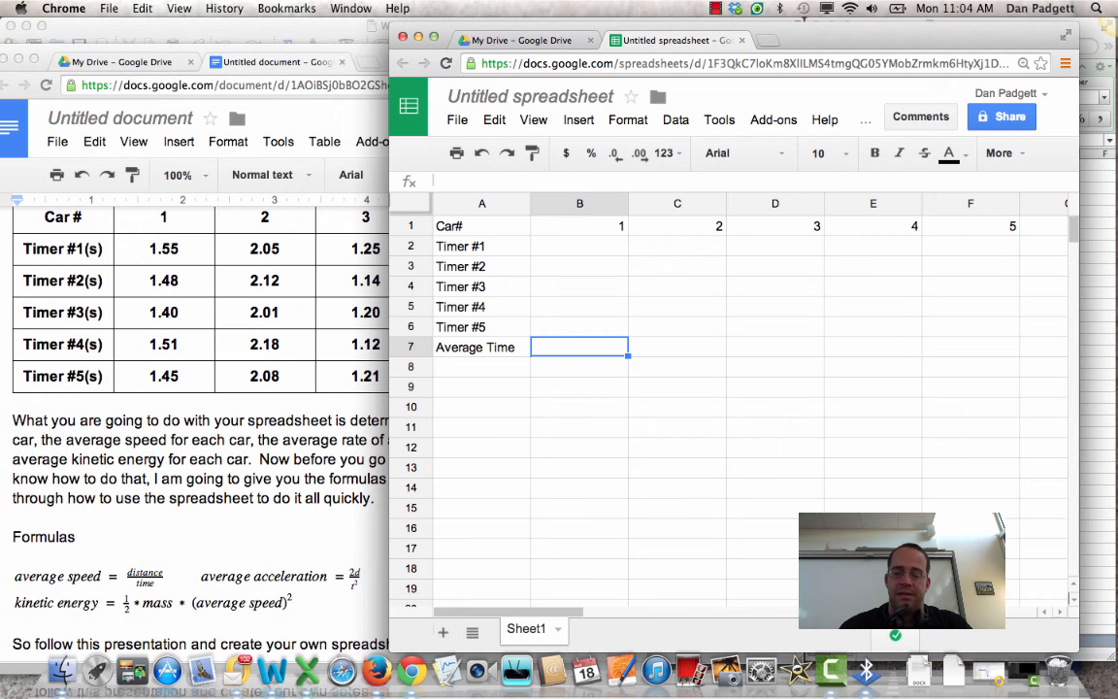
type("=")
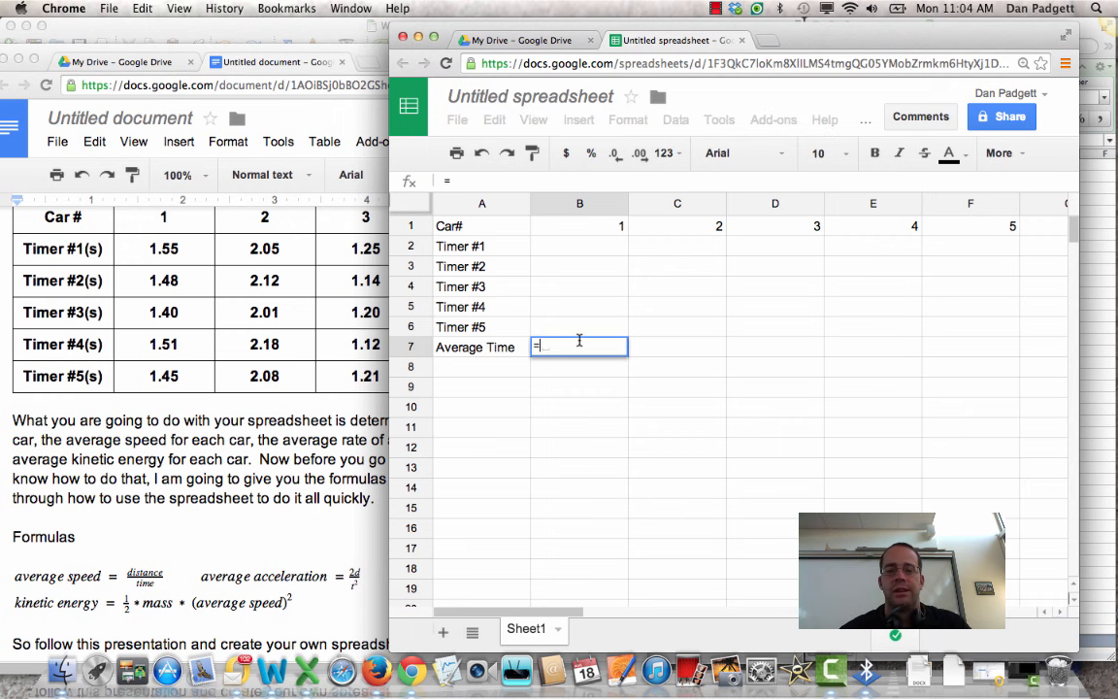
left_click(584, 254)
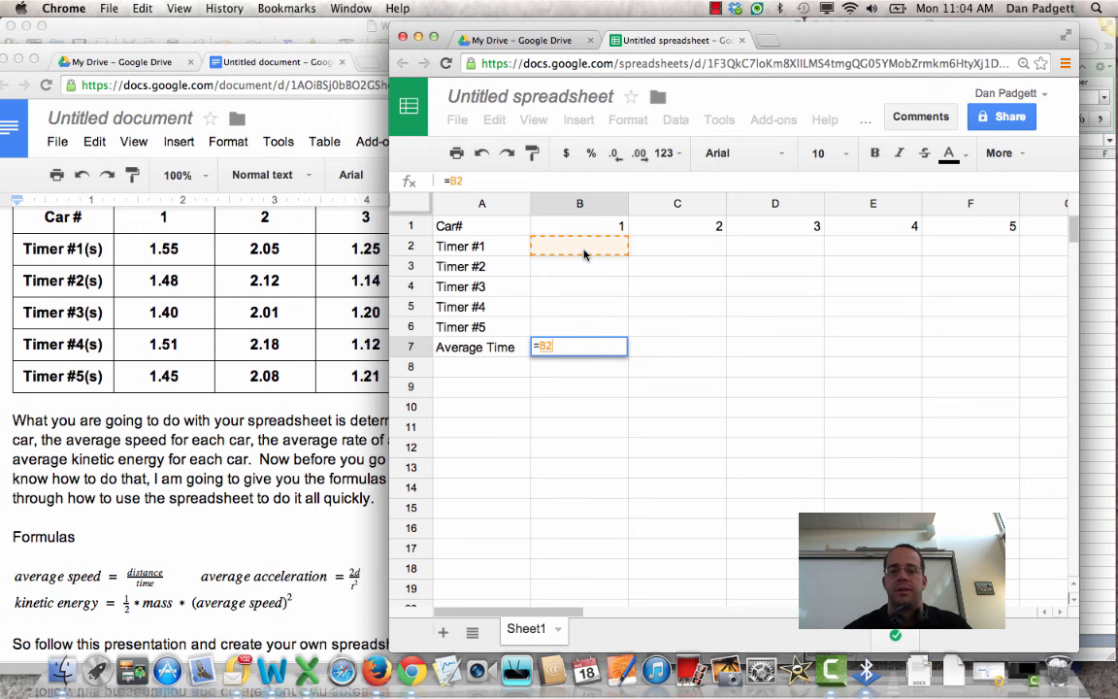
type("+")
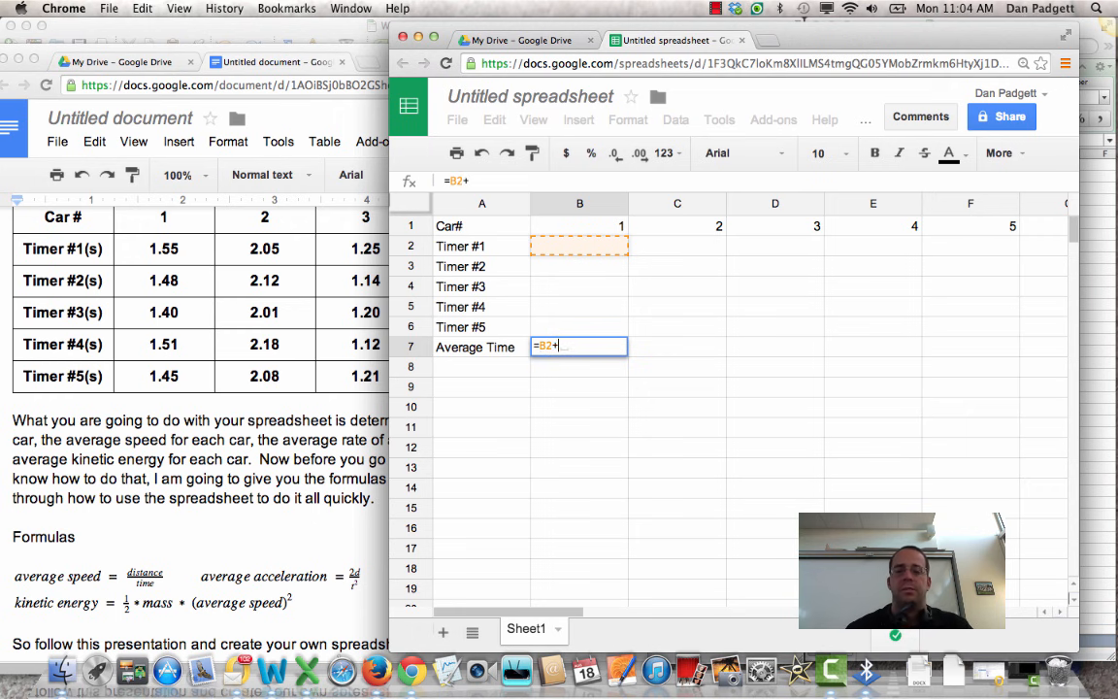
left_click(583, 271)
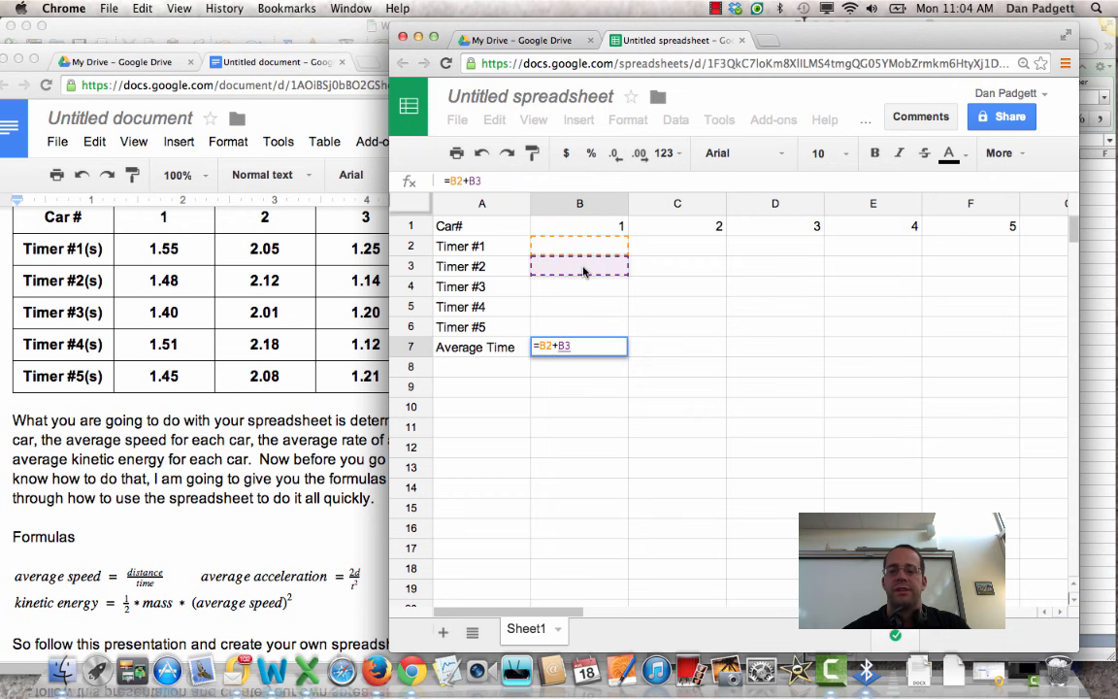
type("+")
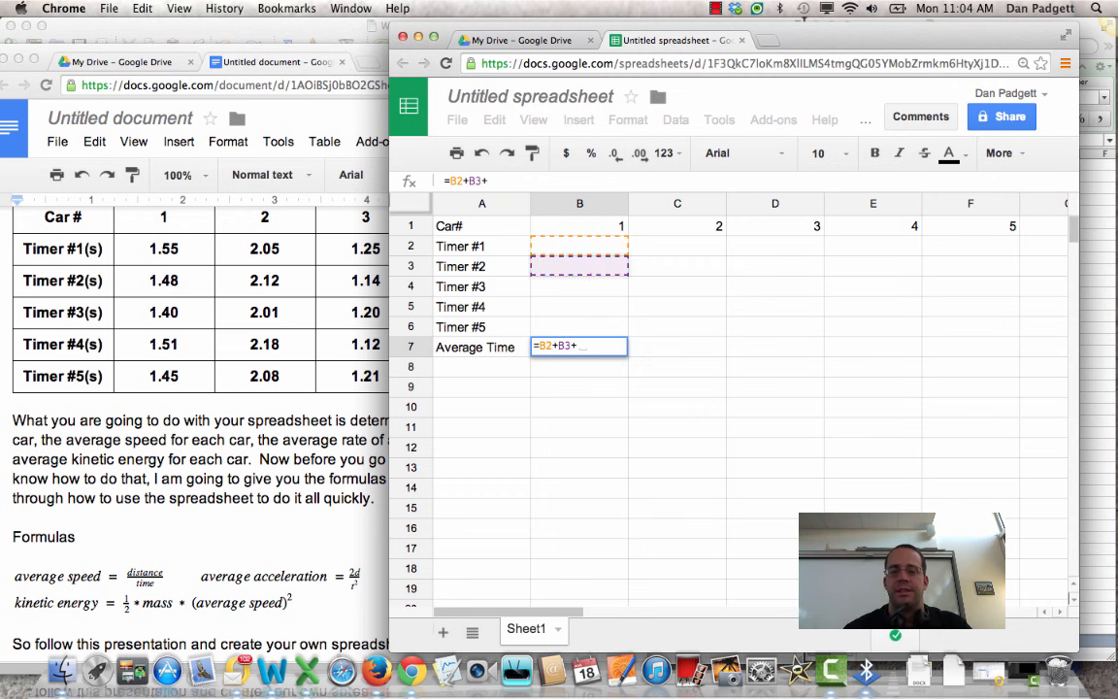
left_click(584, 286)
type("+")
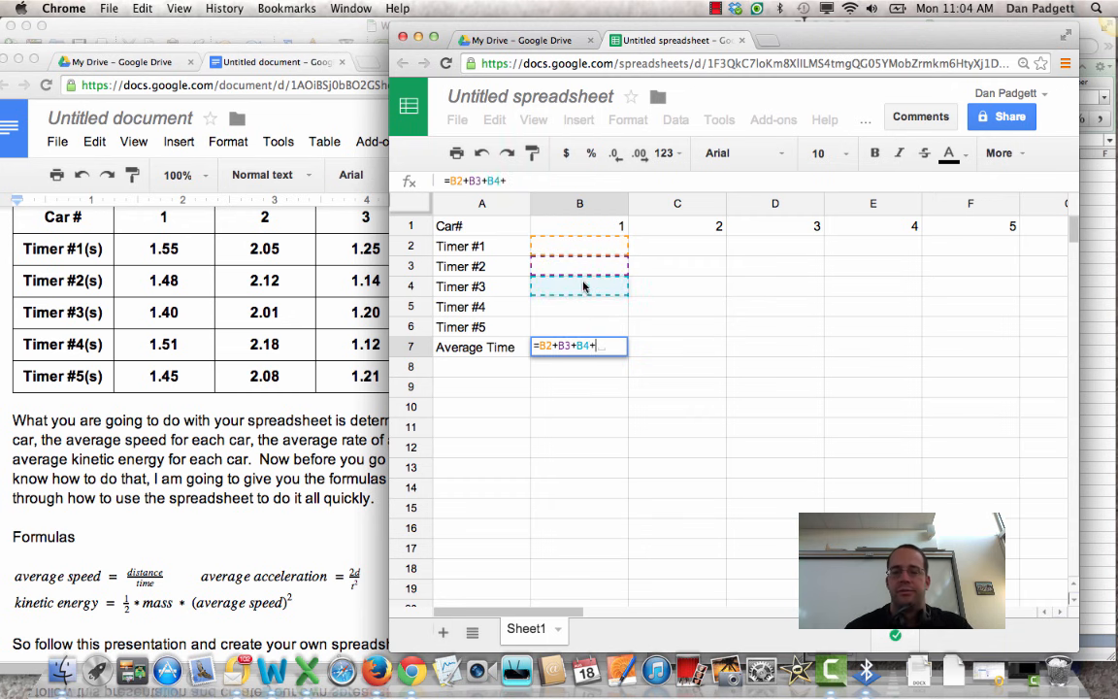
left_click(583, 308)
type("+")
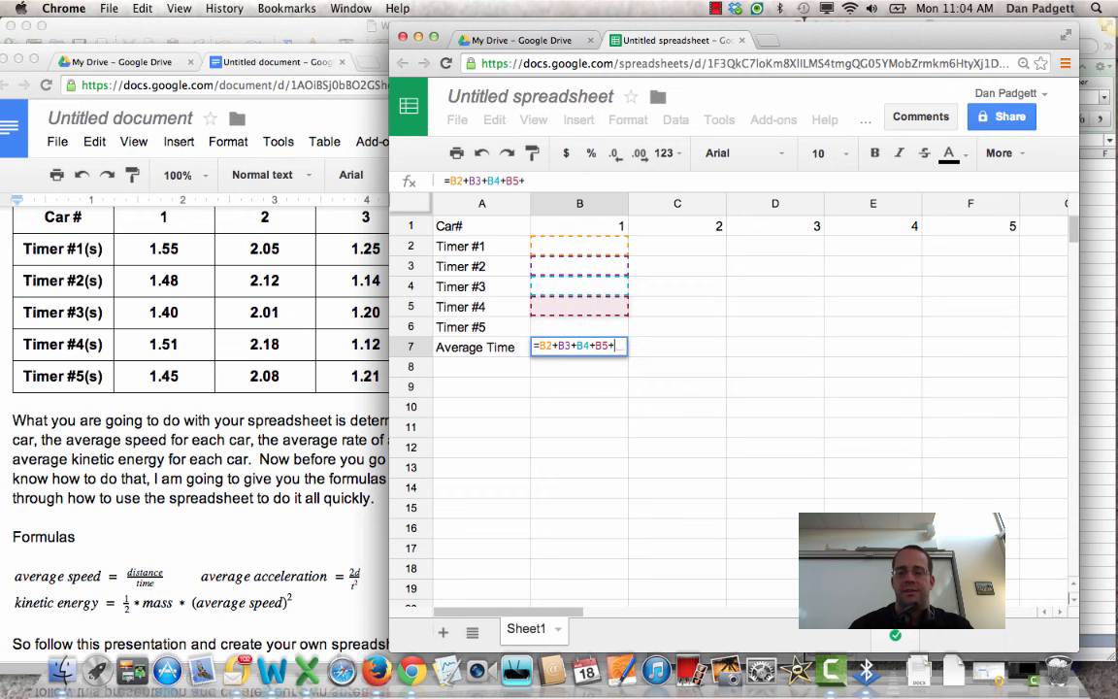
left_click(583, 327)
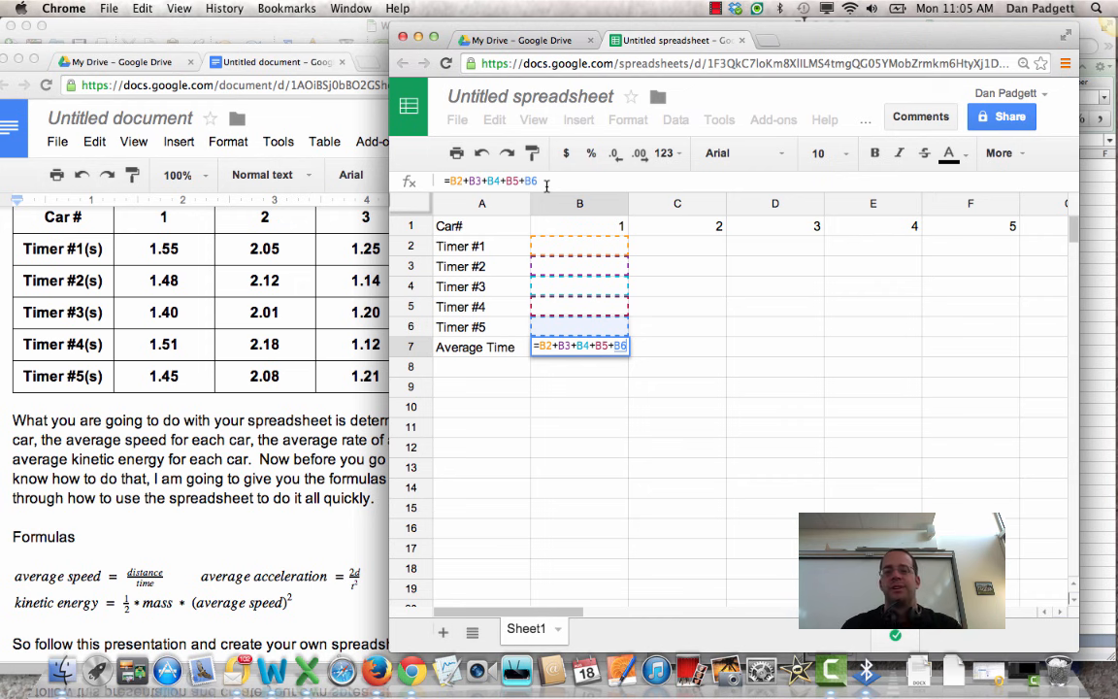
type("/")
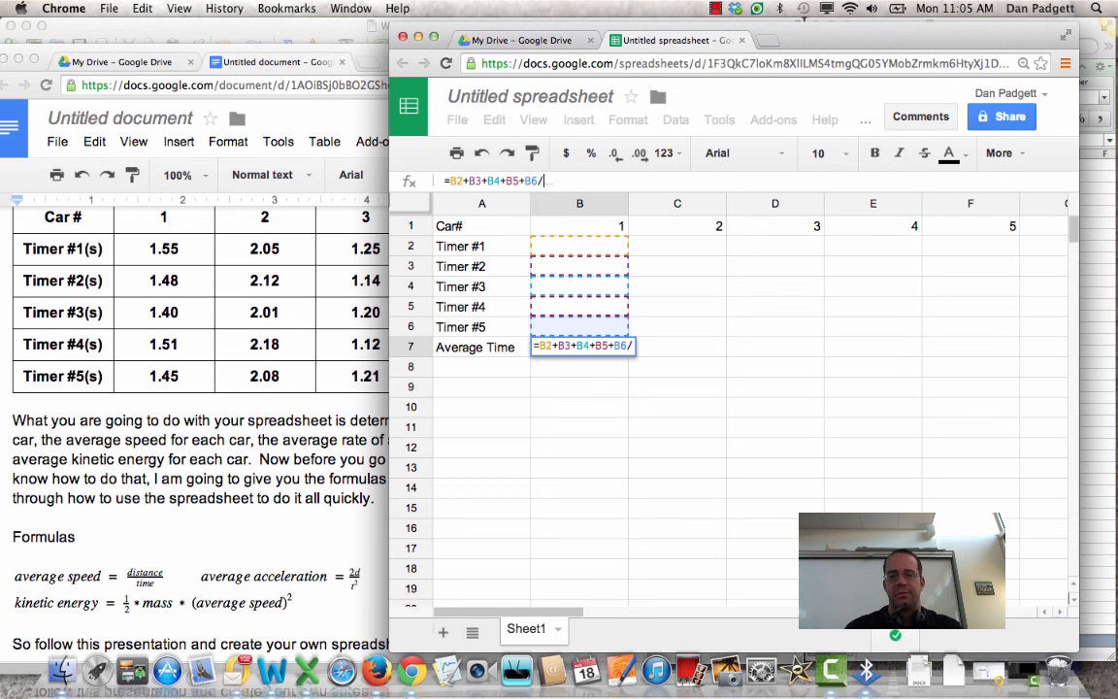
type("5")
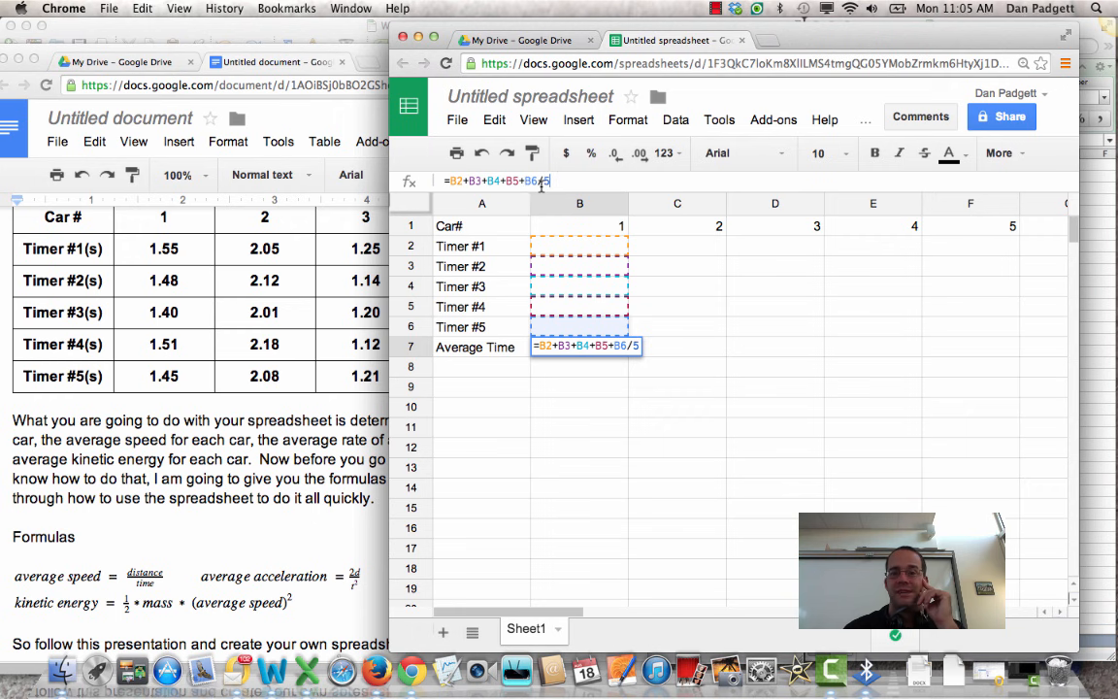
- Put parentheses around the sum in the B7 formula so it reads =(B2+B3+B4+B5+B6)/5, and commit it
left_click(446, 180)
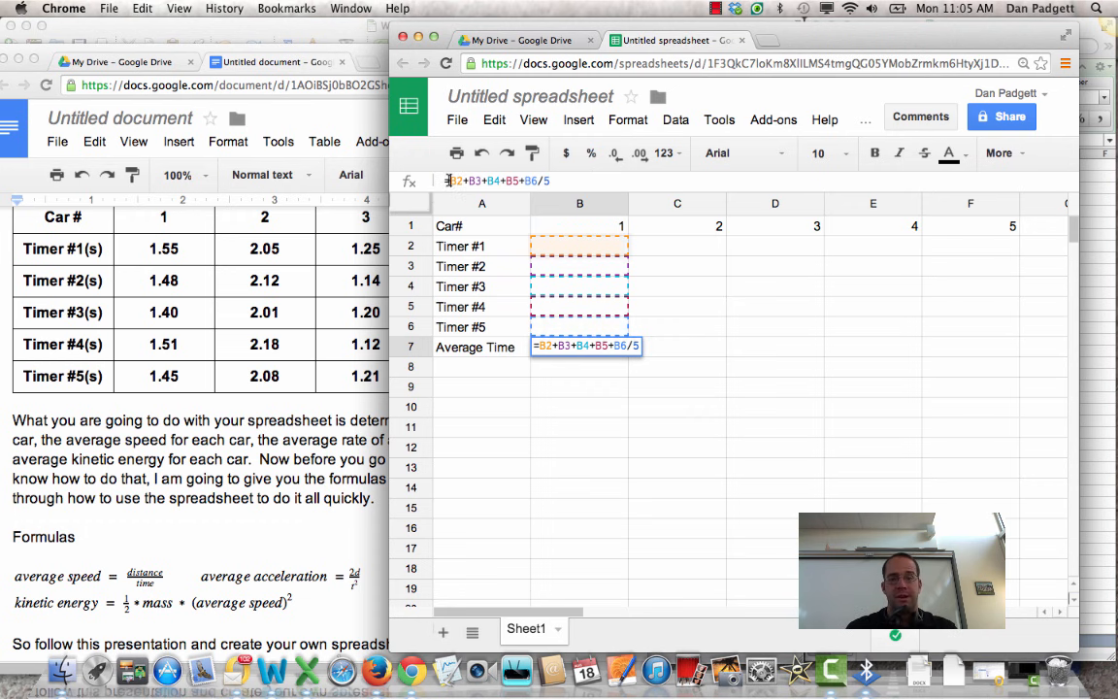
type("(")
key("Right")
key("Right")
key("Right")
key("Right")
key("Right")
key("Right")
key("Right")
key("Right")
key("Right")
key("Right")
key("Right")
key("Right")
key("Right")
key("Right")
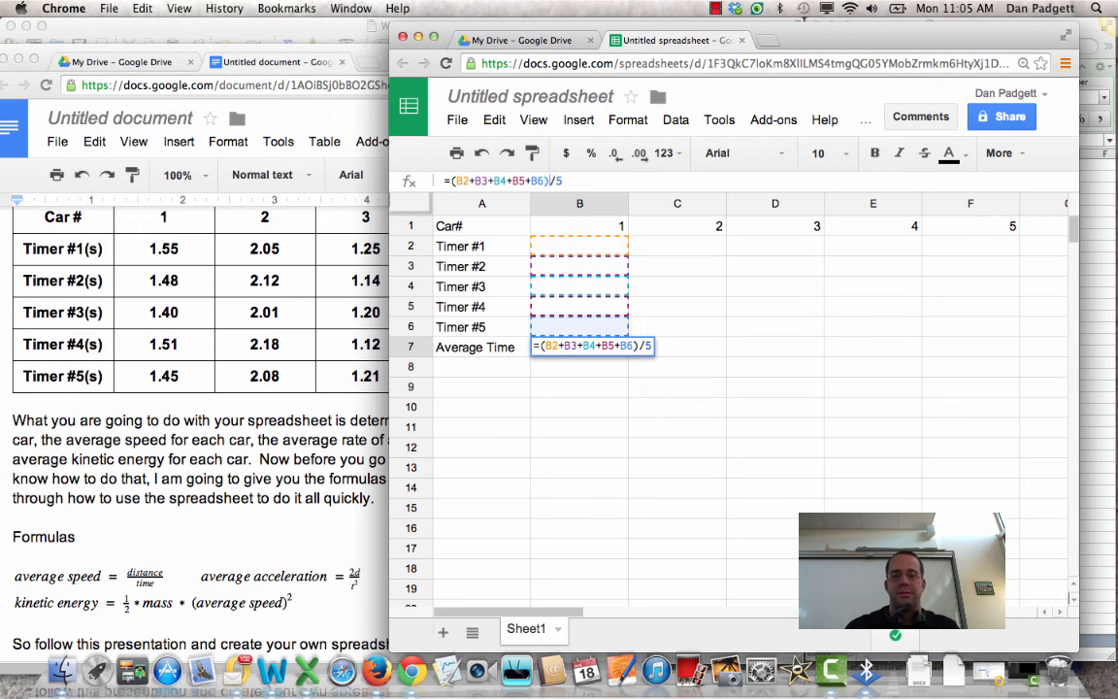
type(")")
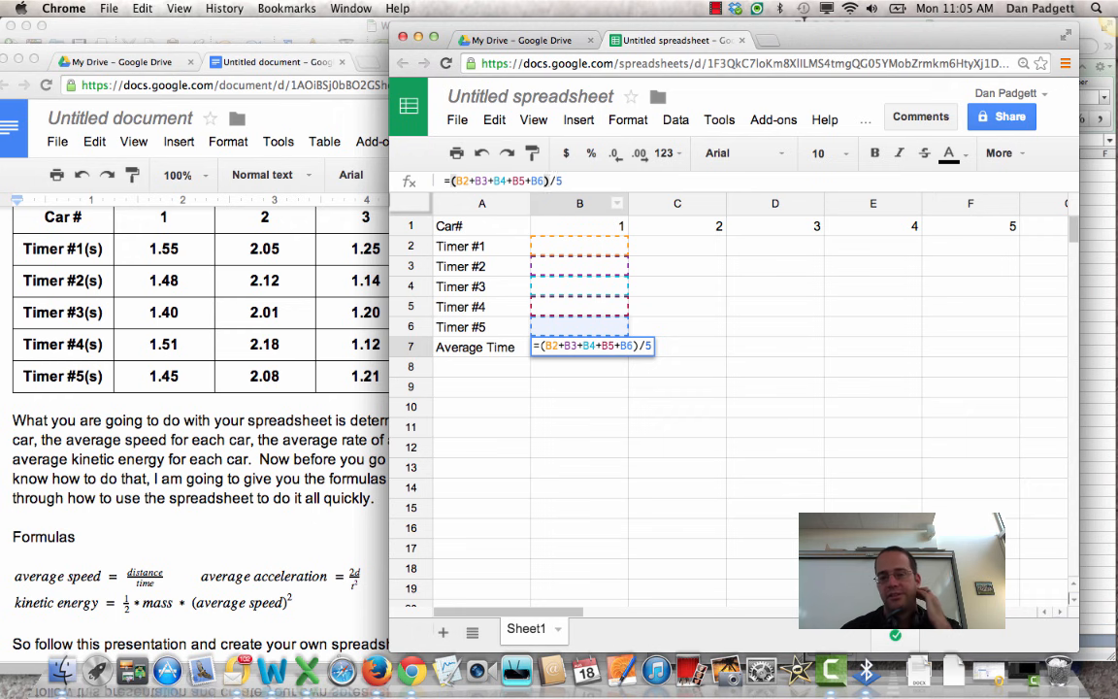
key("Return")
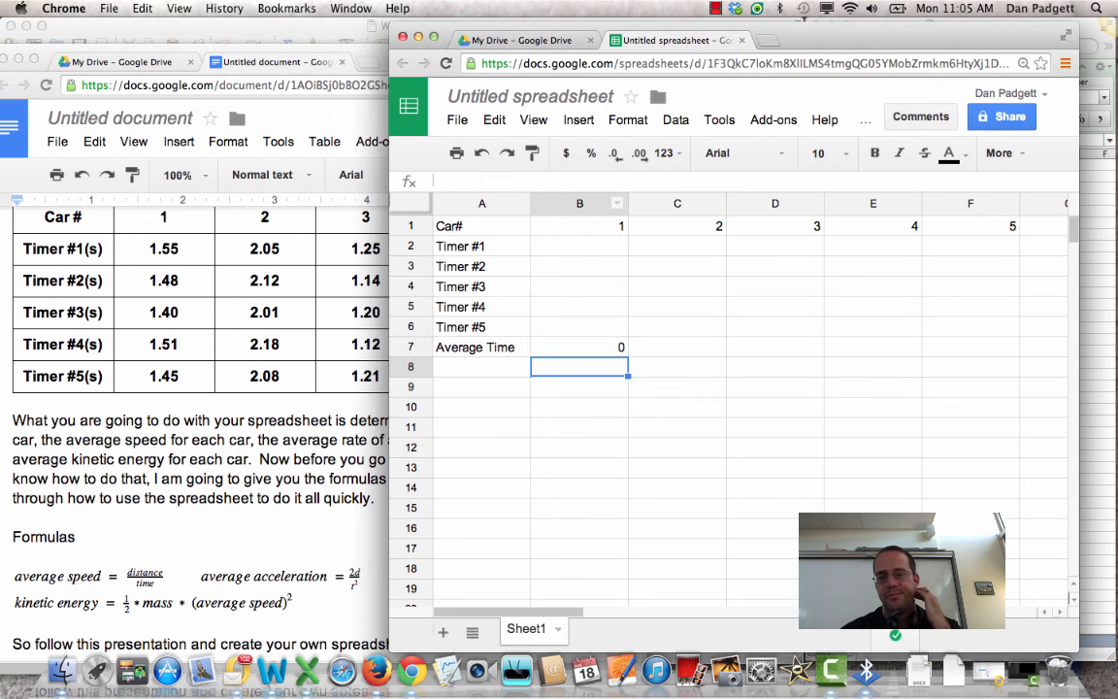
- Enter 1.55 as the Timer #1 value for car 1 in cell B2
left_click(598, 247)
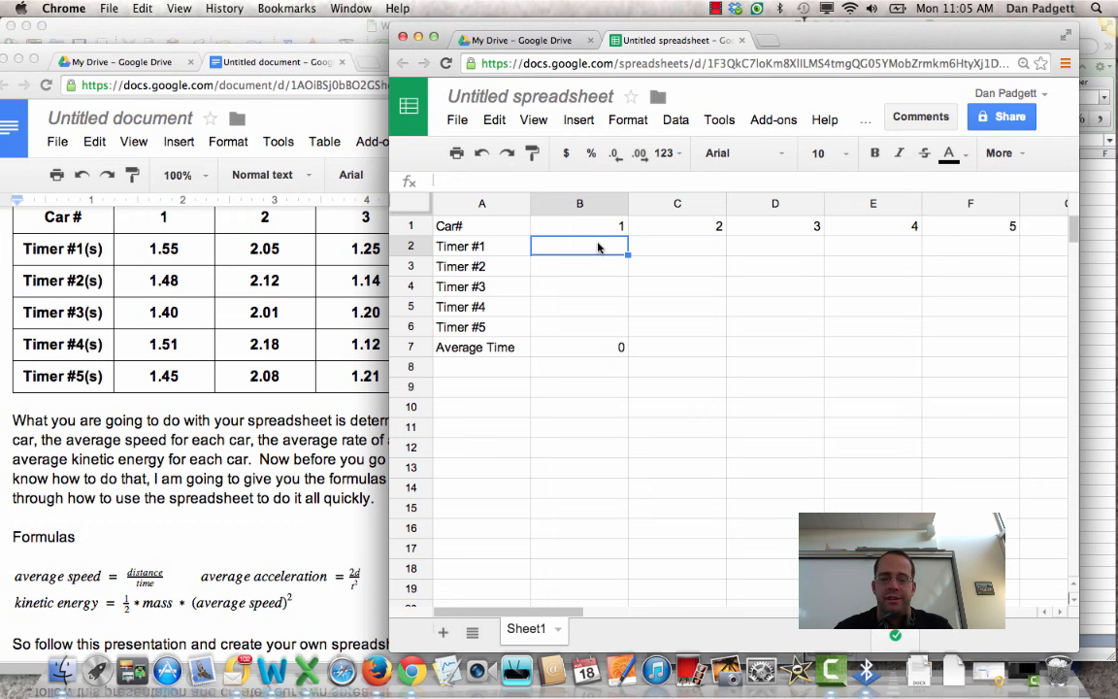
type("1.")
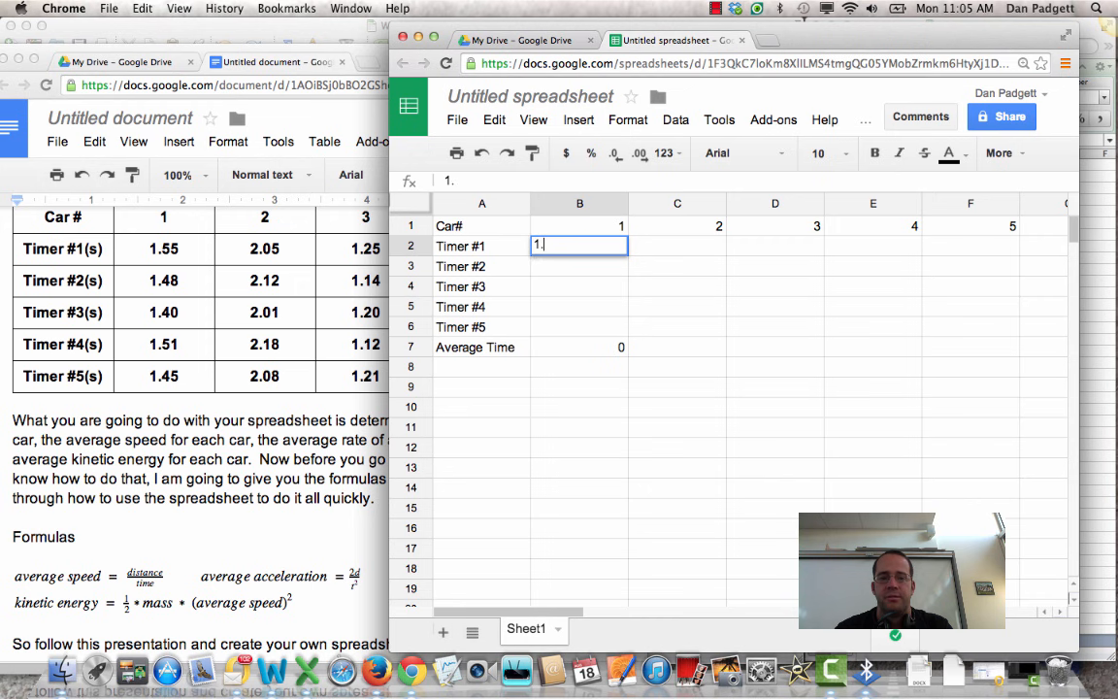
type("55")
key("Return")
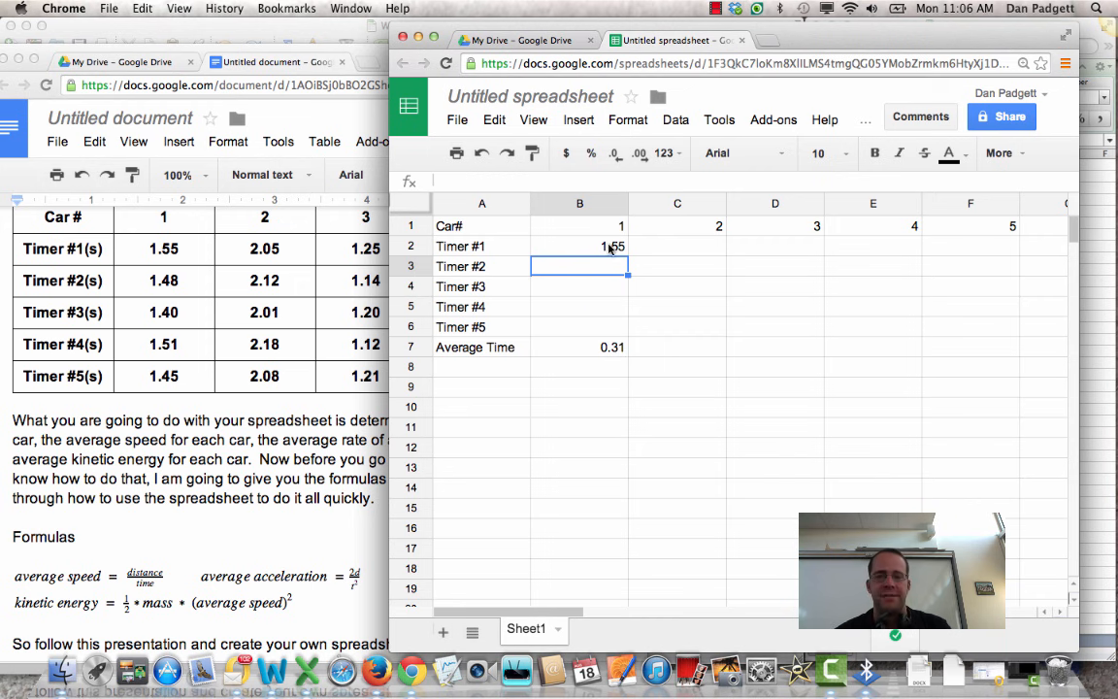
- Replace the expression in cell B7 with the AVERAGE function and collapse its help description
left_click(586, 350)
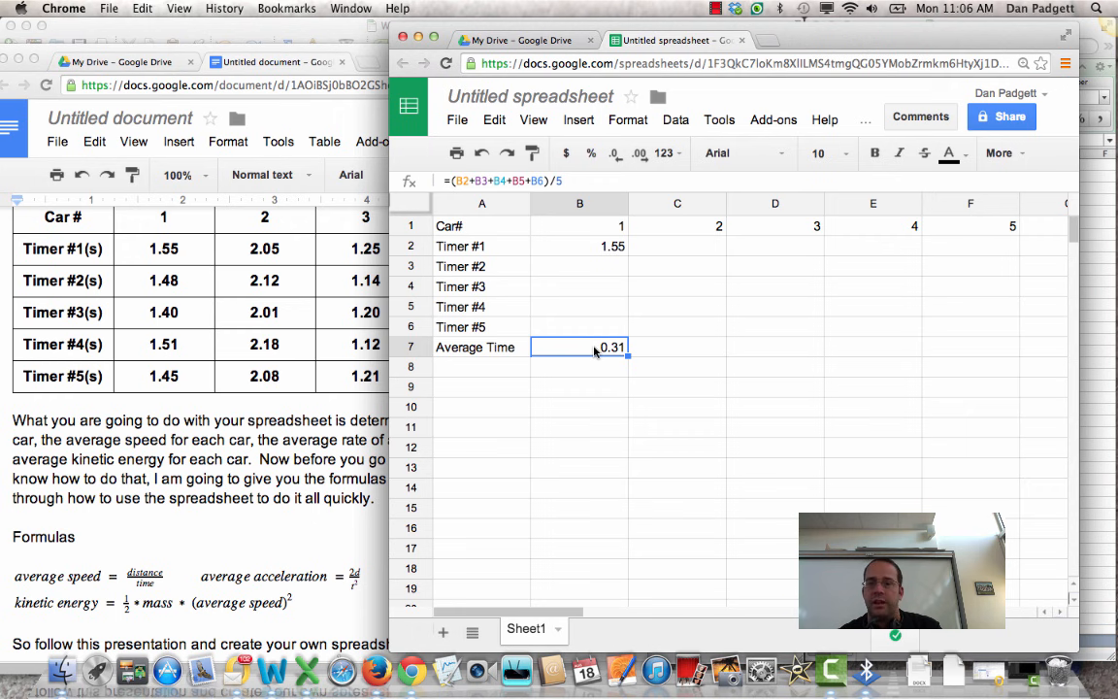
left_click_drag(576, 181, 453, 180)
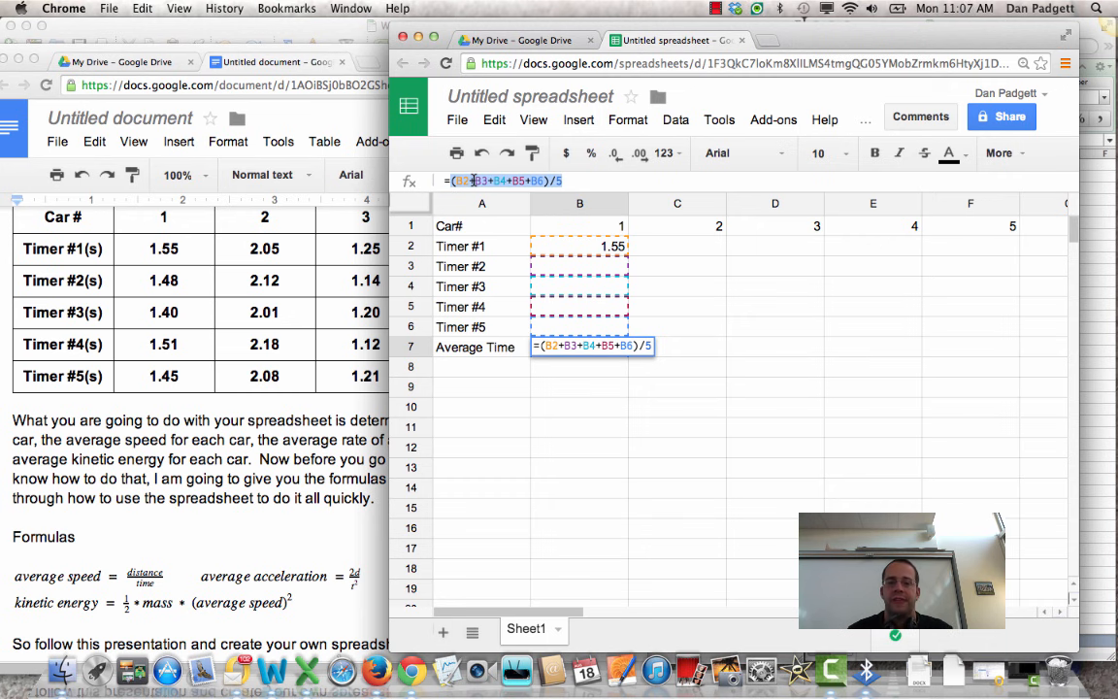
key("BackSpace")
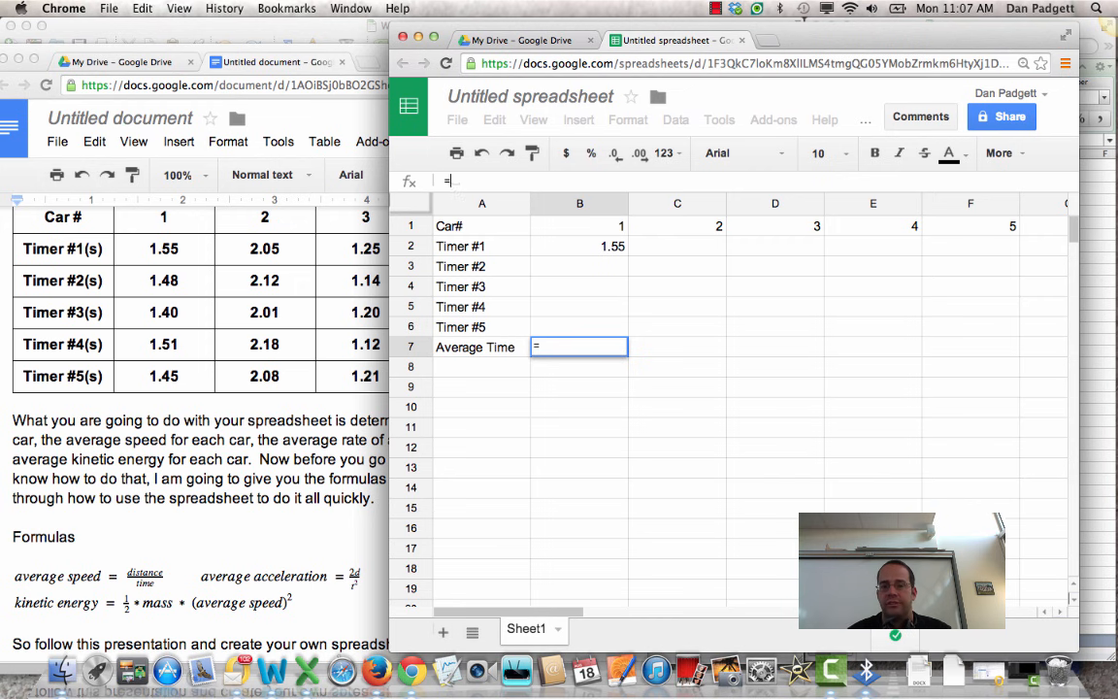
type("aver")
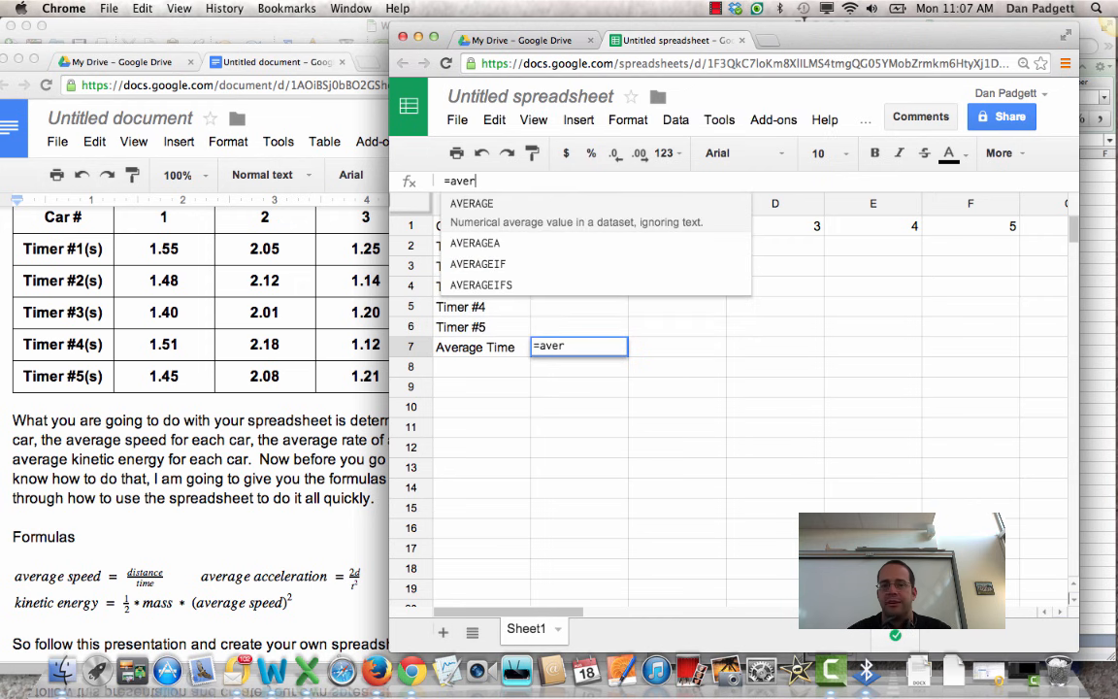
type("ag")
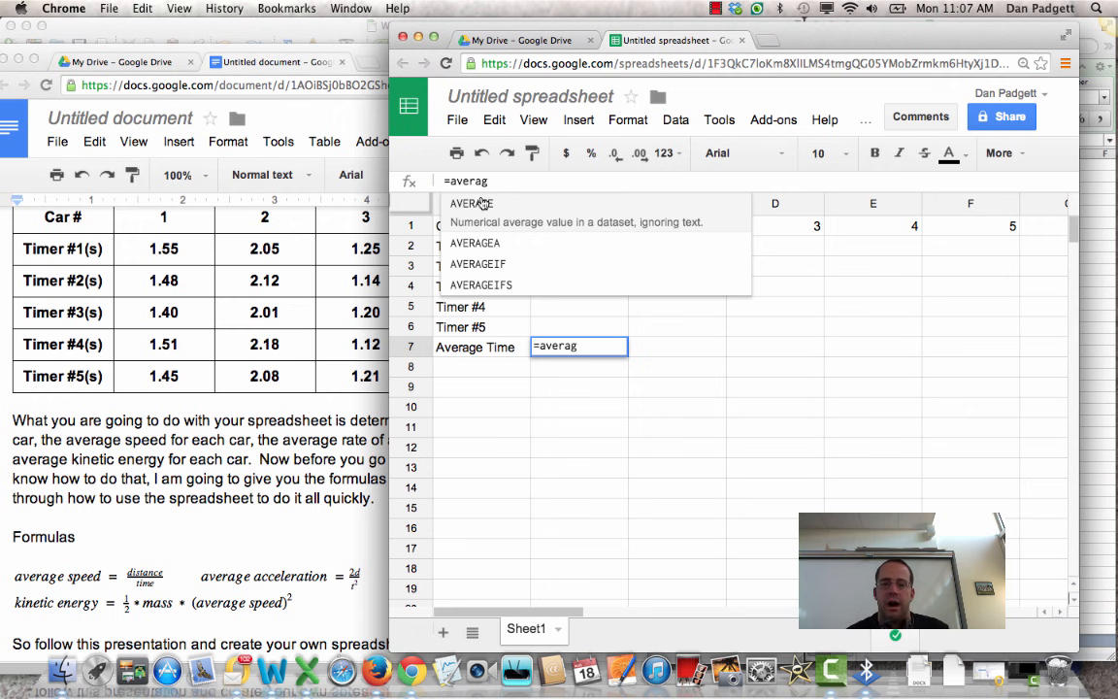
left_click(482, 203)
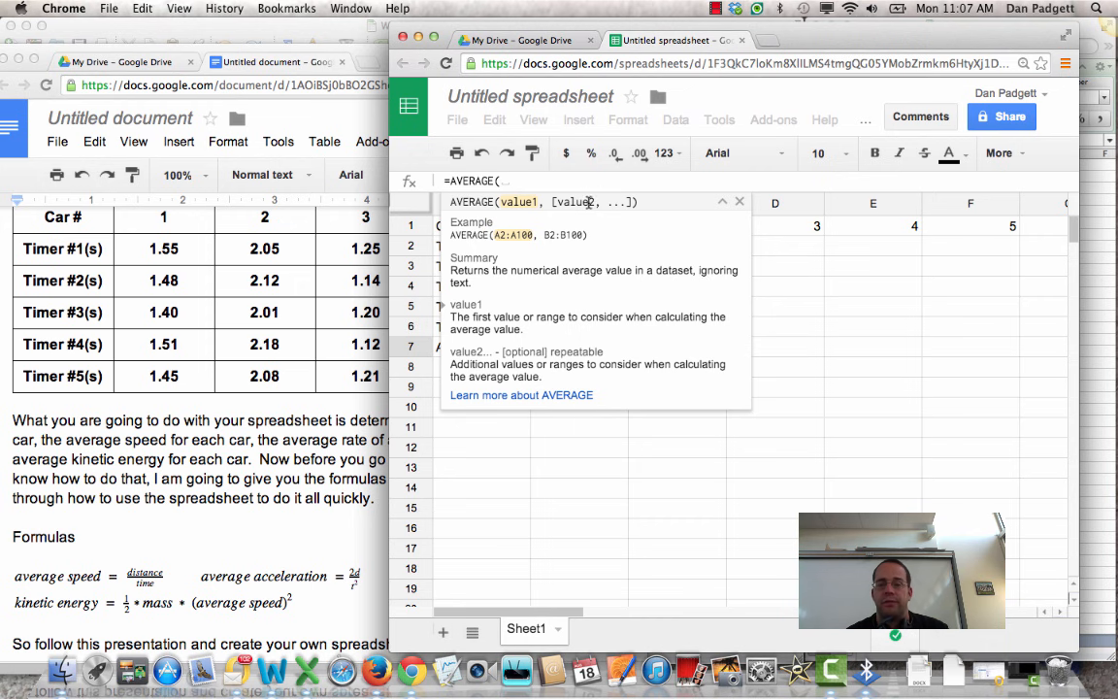
left_click(724, 205)
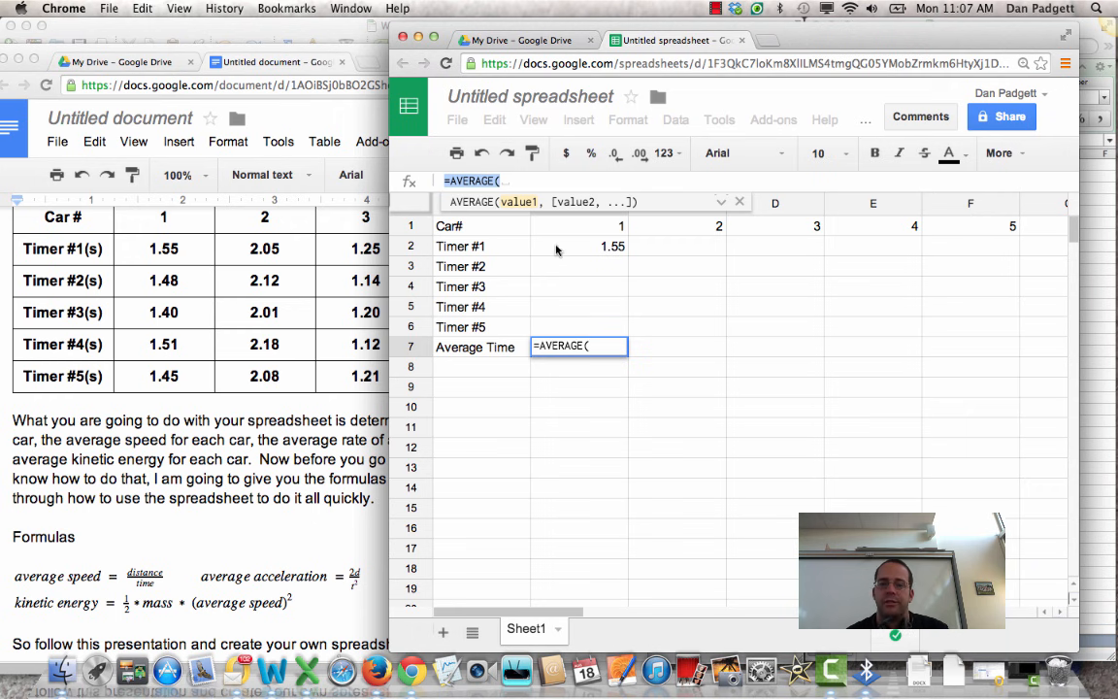
left_click(556, 250)
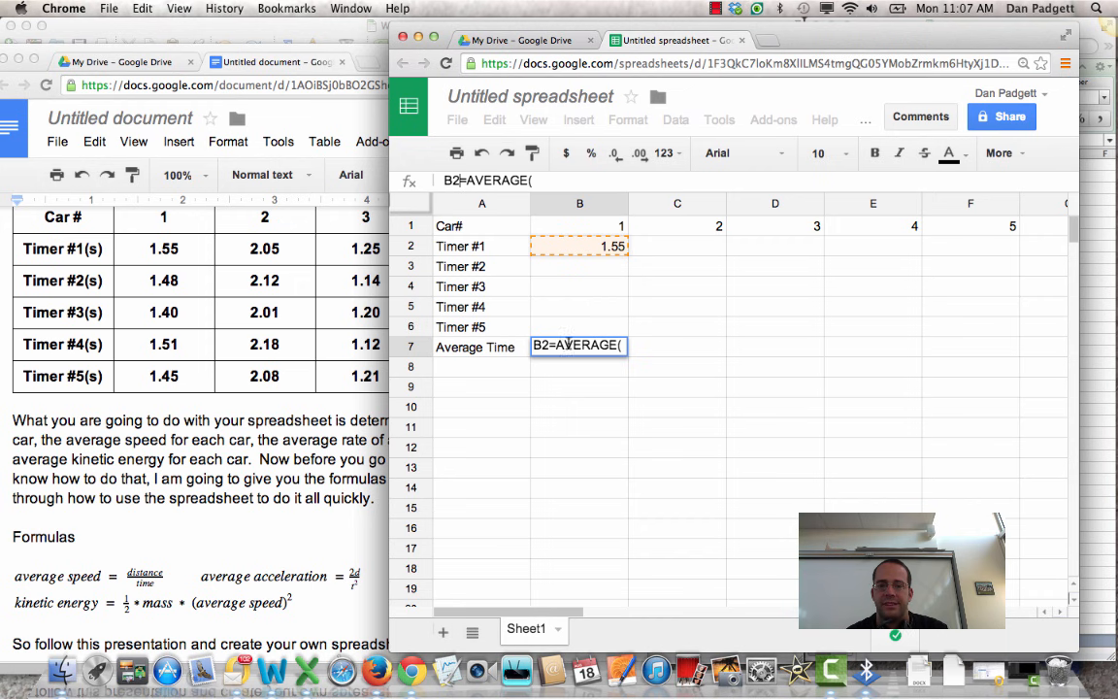
left_click(477, 187)
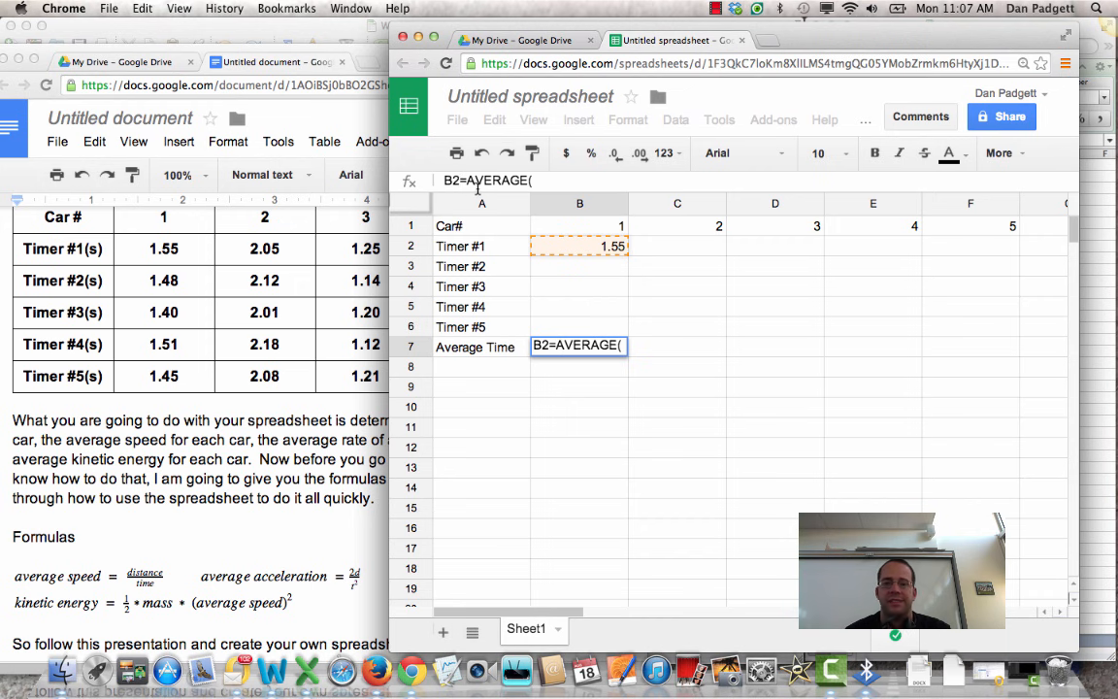
key("BackSpace")
key("BackSpace")
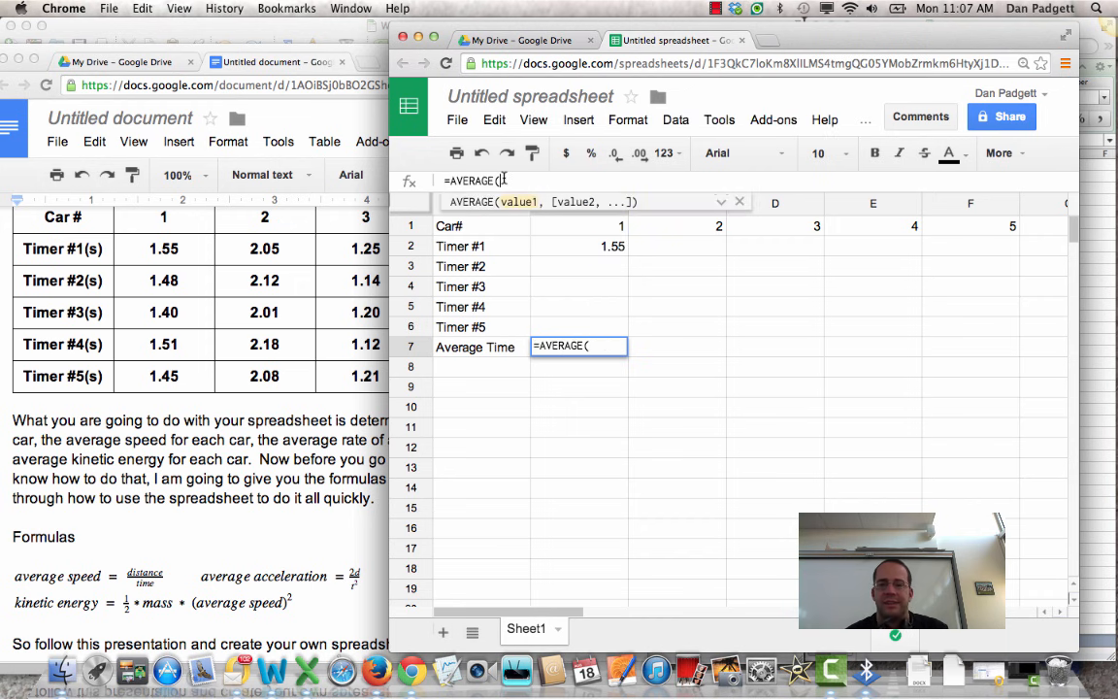
- Complete the AVERAGE function in B7 with the timer range B2:B6
left_click(585, 251)
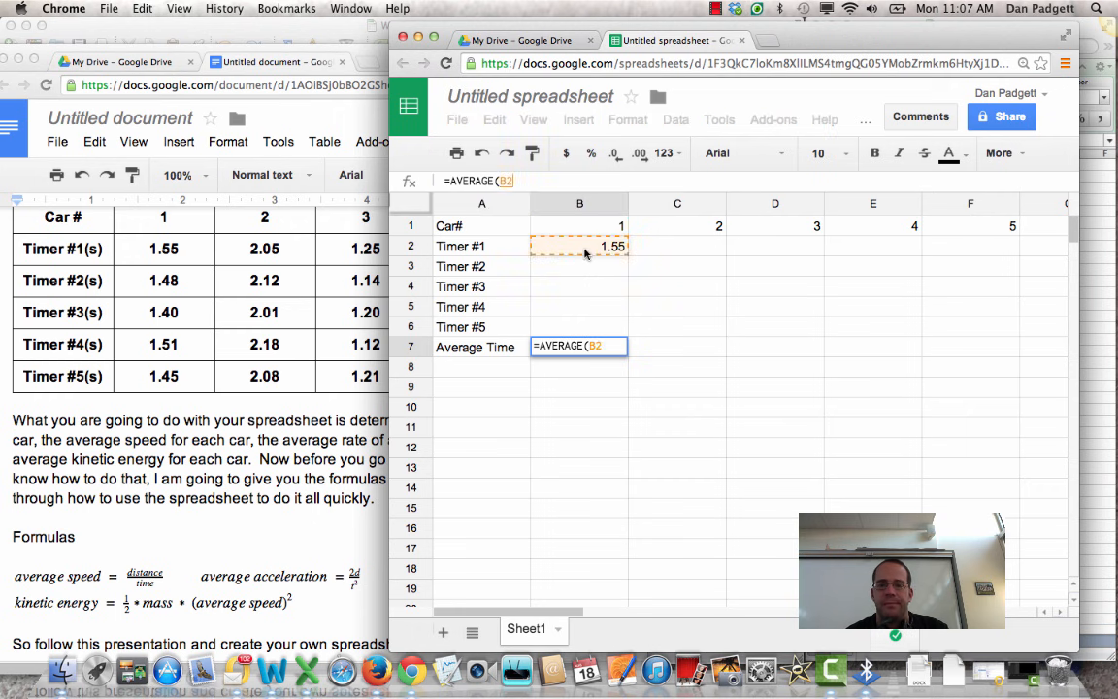
left_click_drag(585, 251, 587, 326)
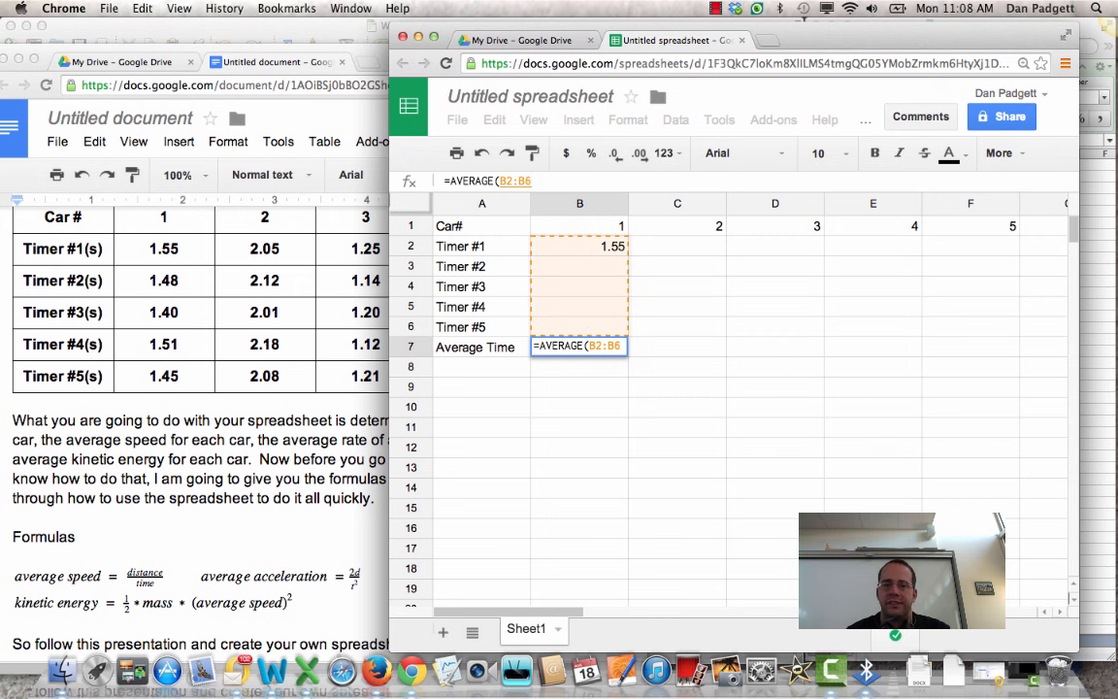
key("Return")
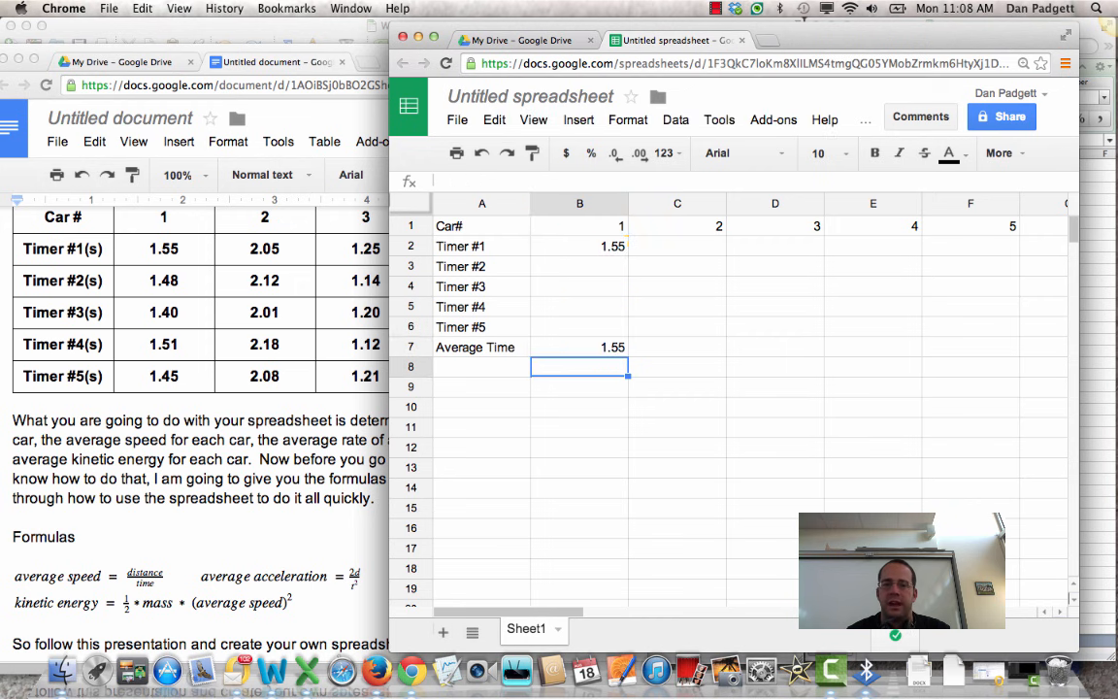
left_click(591, 351)
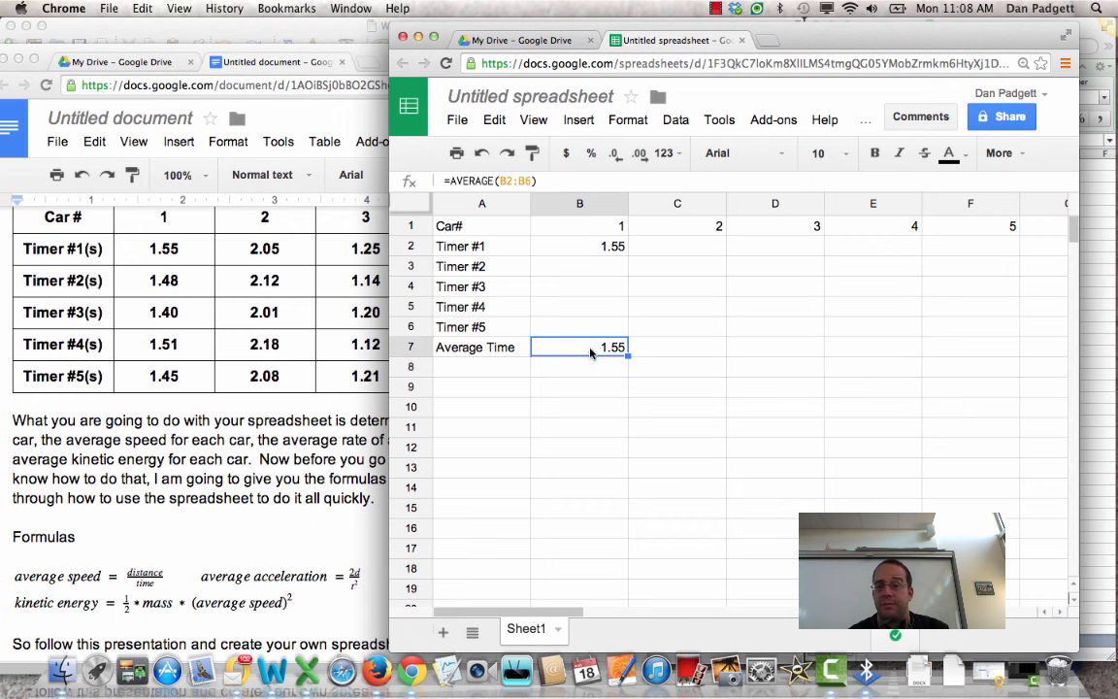
left_click(566, 270)
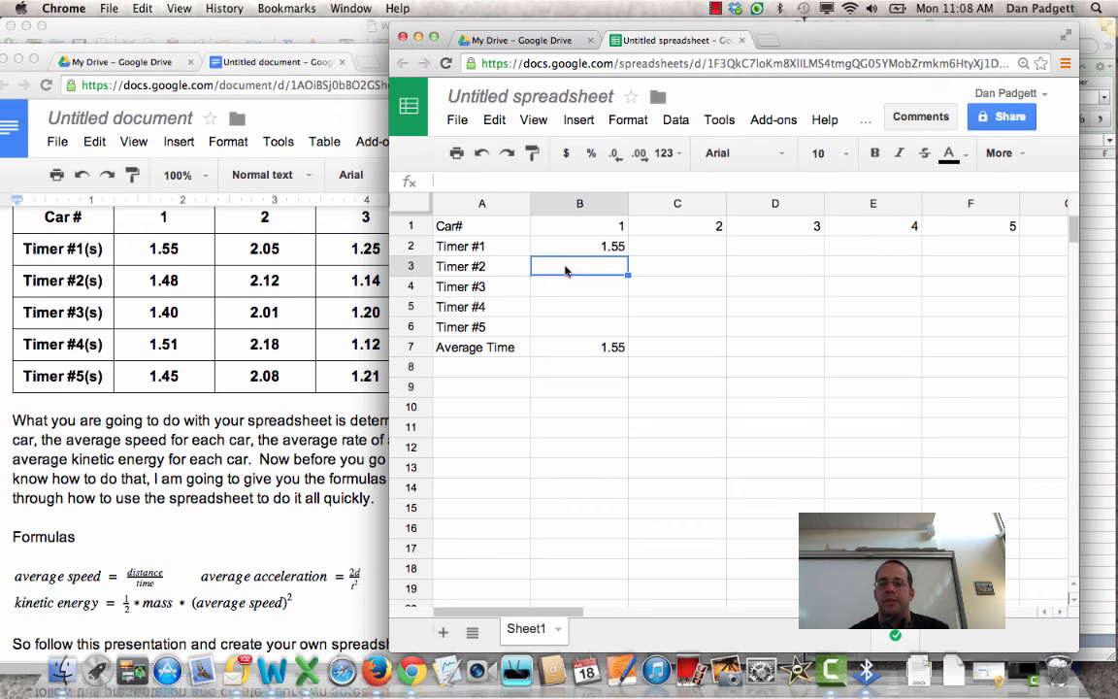
left_click(569, 248)
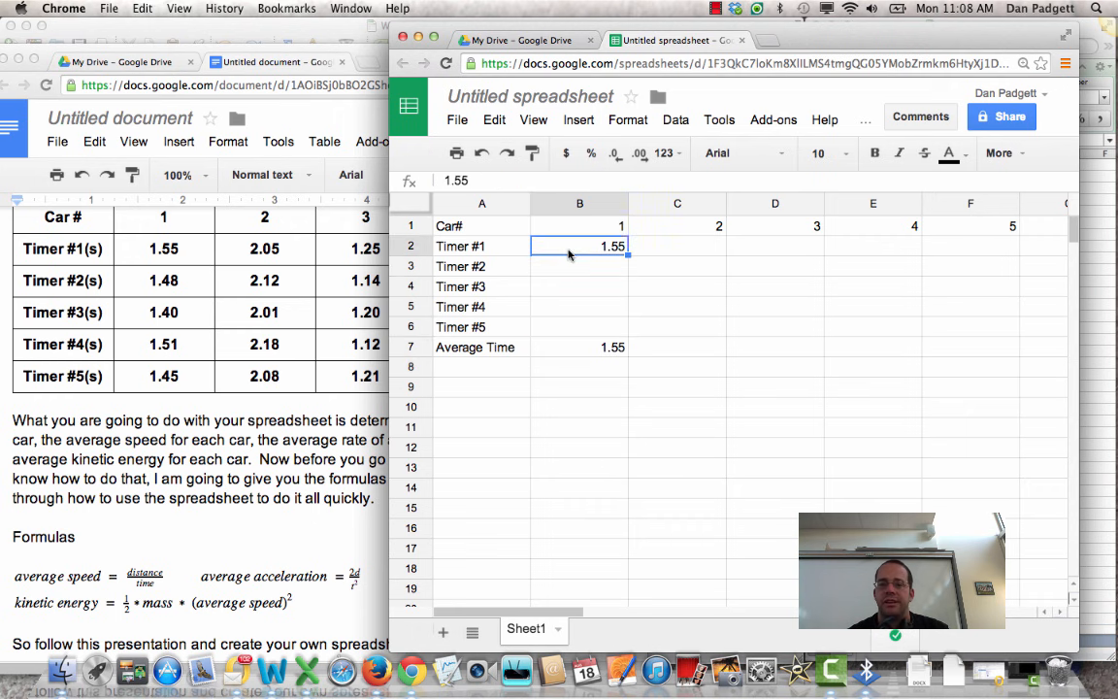
left_click(584, 347)
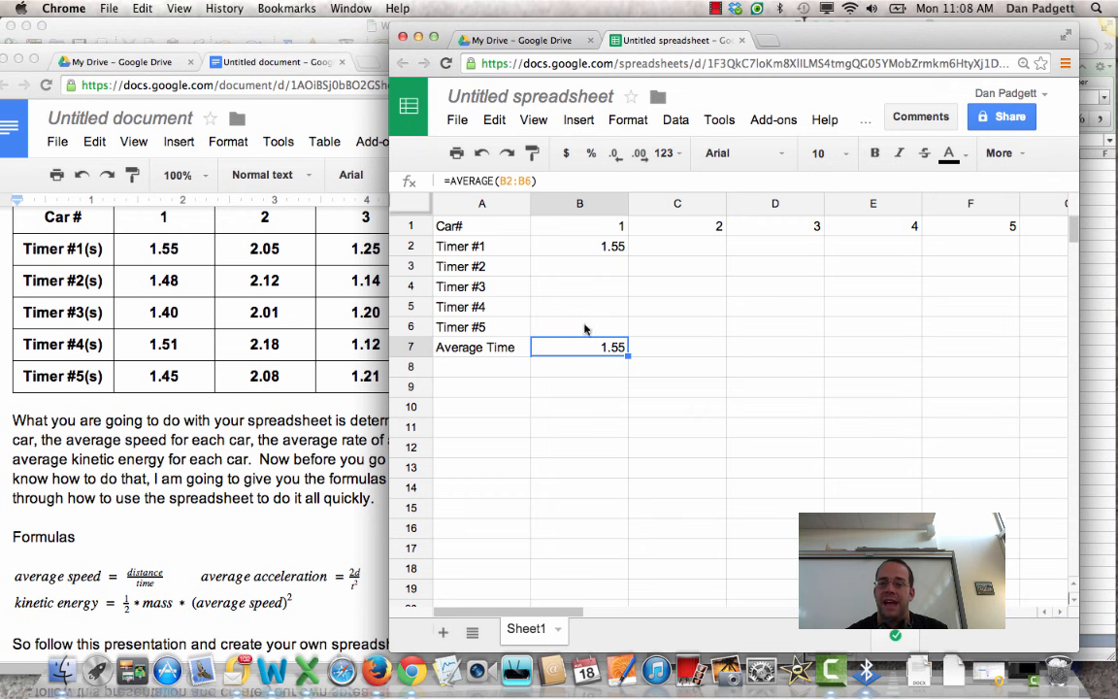
- Enter 1.48 as the Timer #2 value for car 1 in cell B3
left_click(583, 273)
type("1")
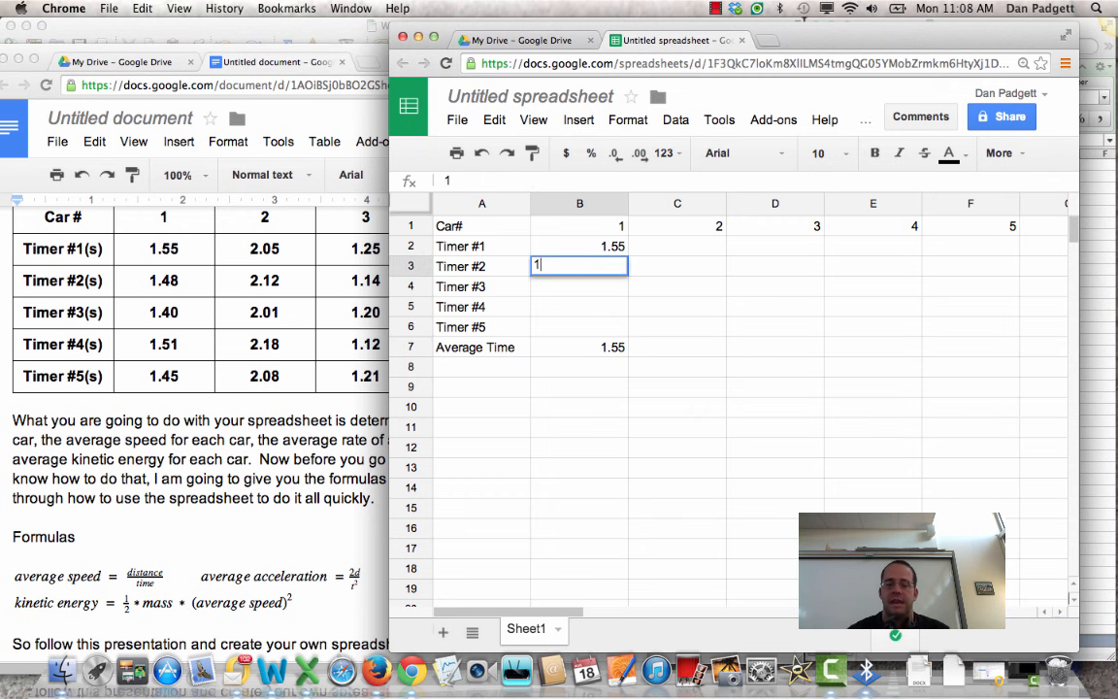
type(".48")
key("Return")
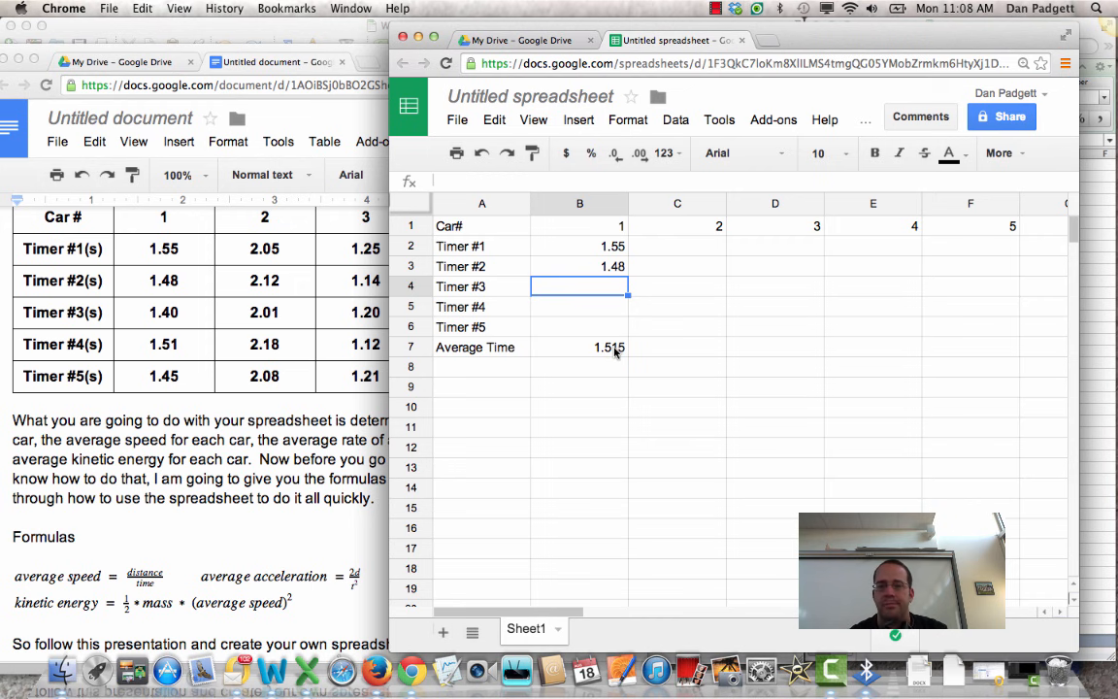
- Fill the Average Time formula from B7 across to F7 for the other cars
left_click(614, 351)
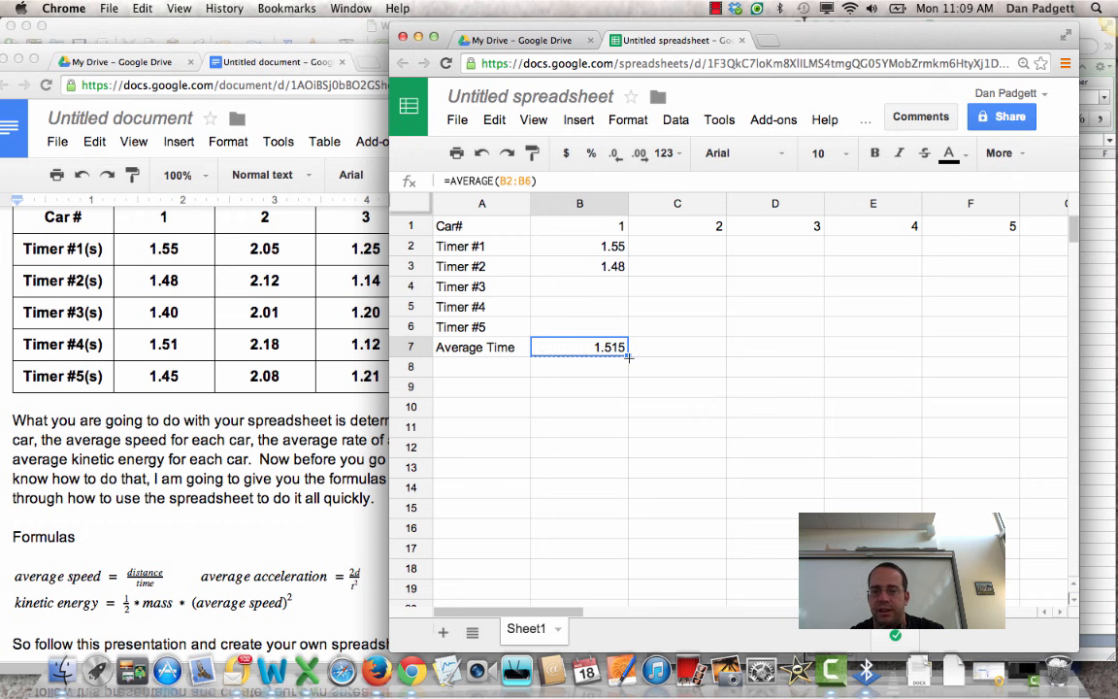
left_click_drag(627, 357, 966, 362)
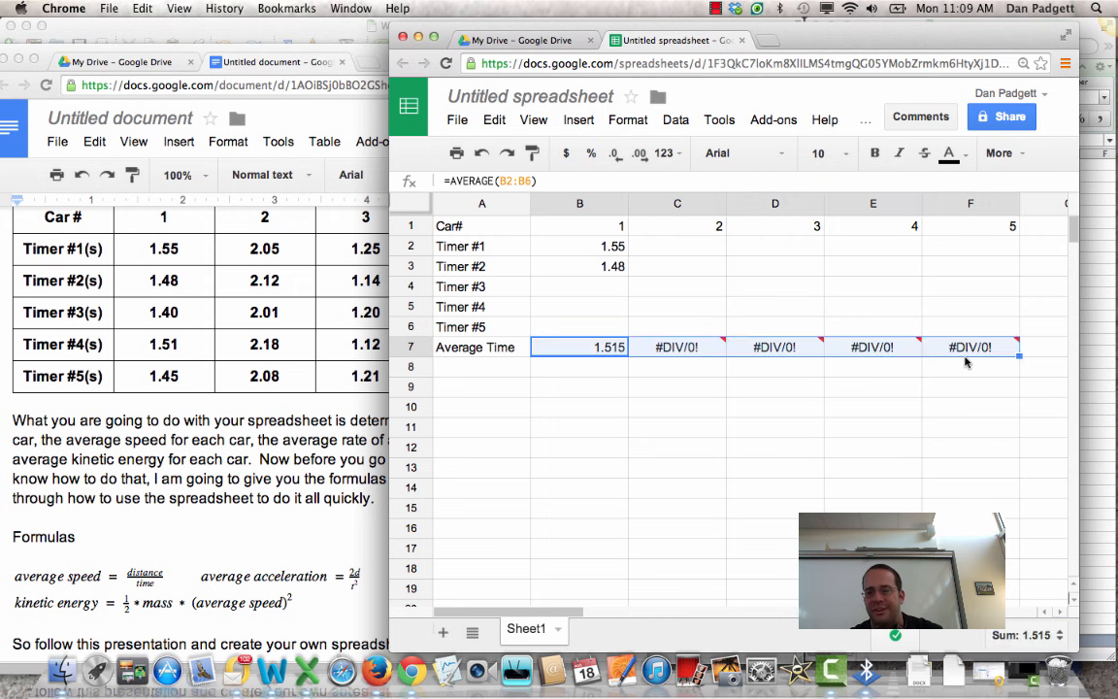
- Examine the error note on the copied Average Time cells and compare the formula ranges in B7, C7 and D7
mouse_move(721, 355)
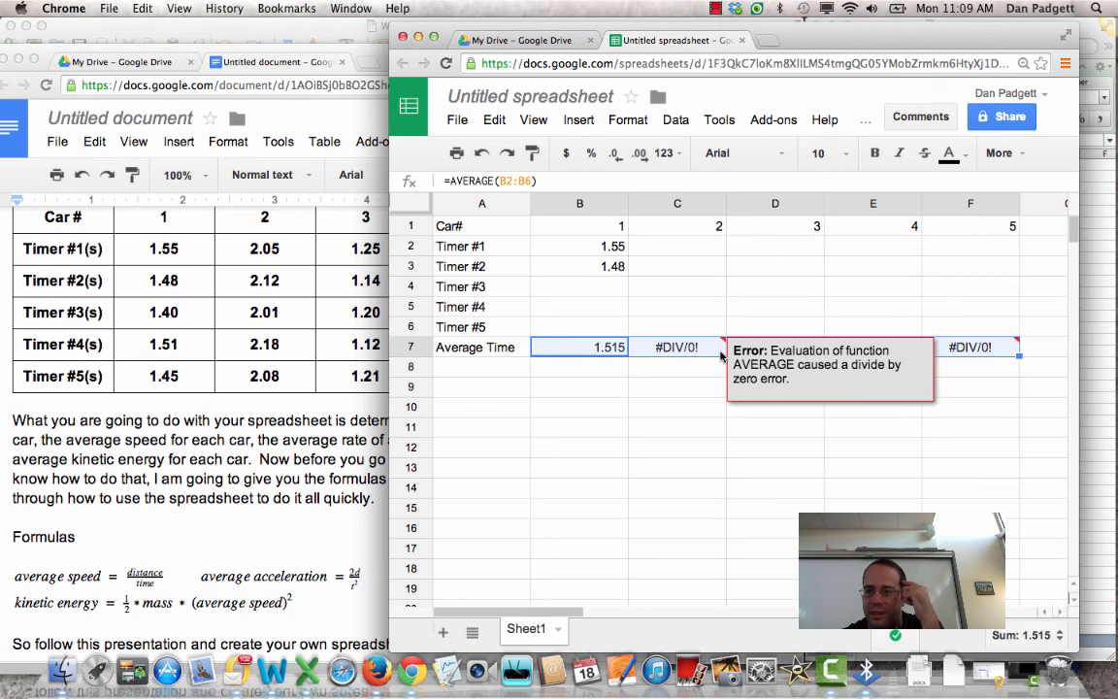
left_click(705, 370)
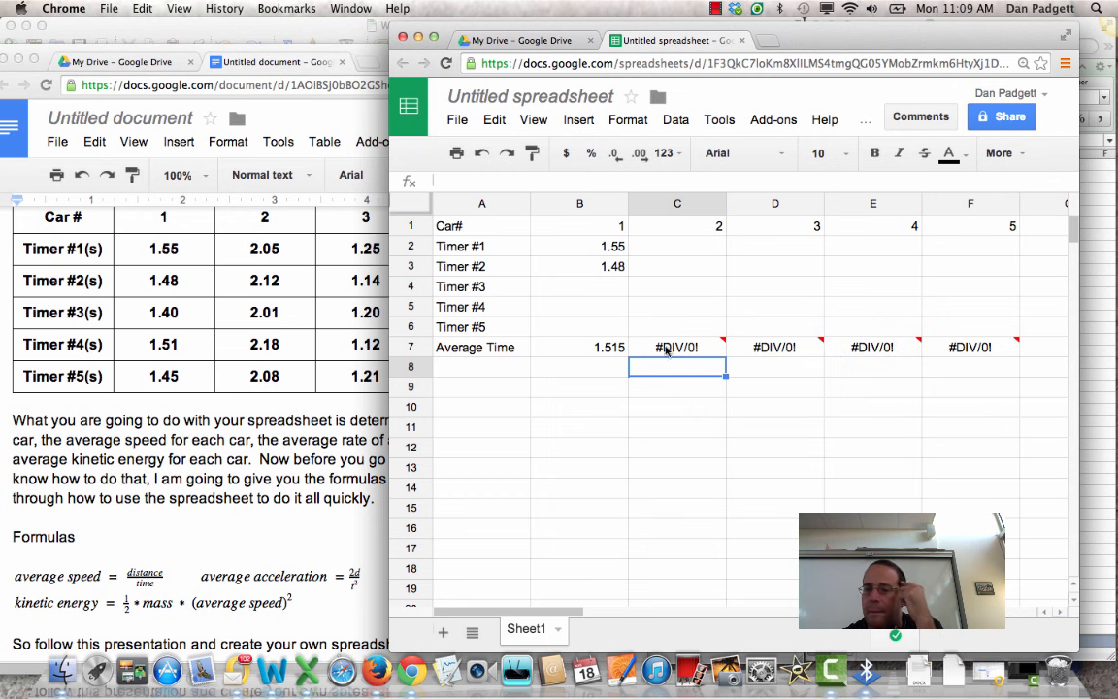
left_click(599, 353)
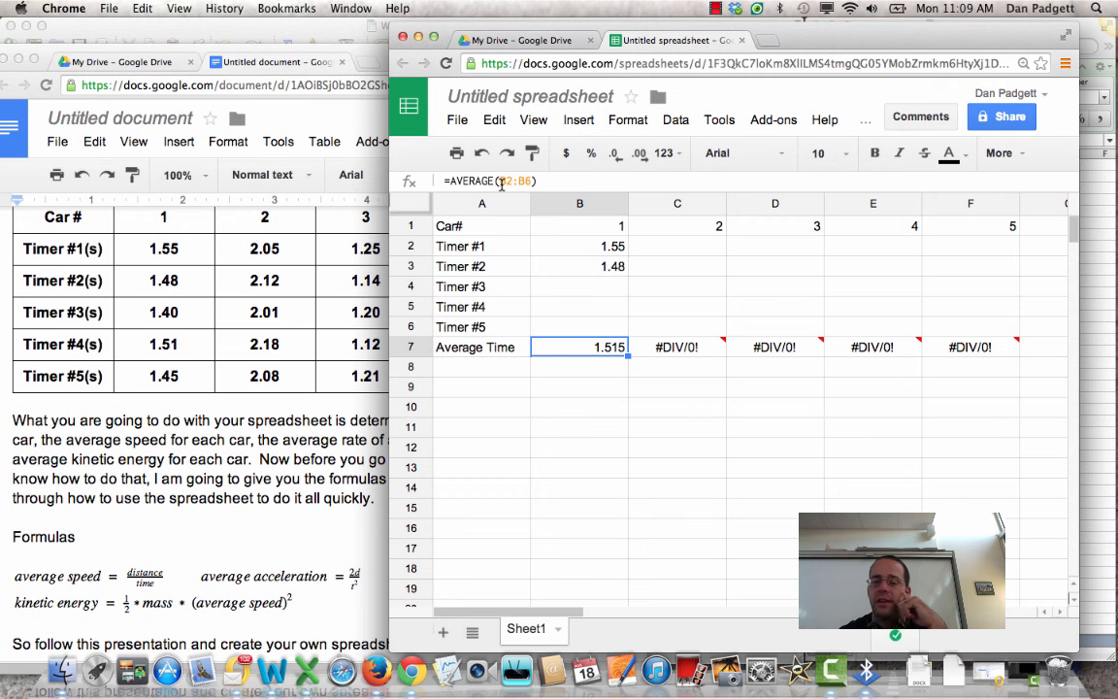
mouse_move(666, 347)
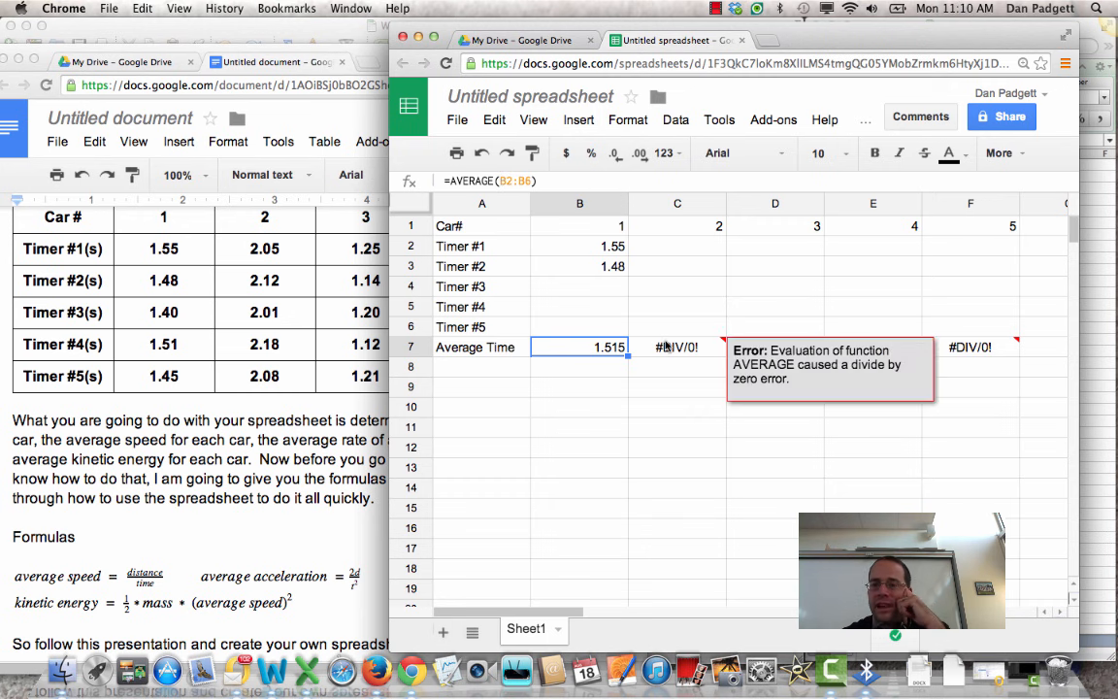
left_click(666, 347)
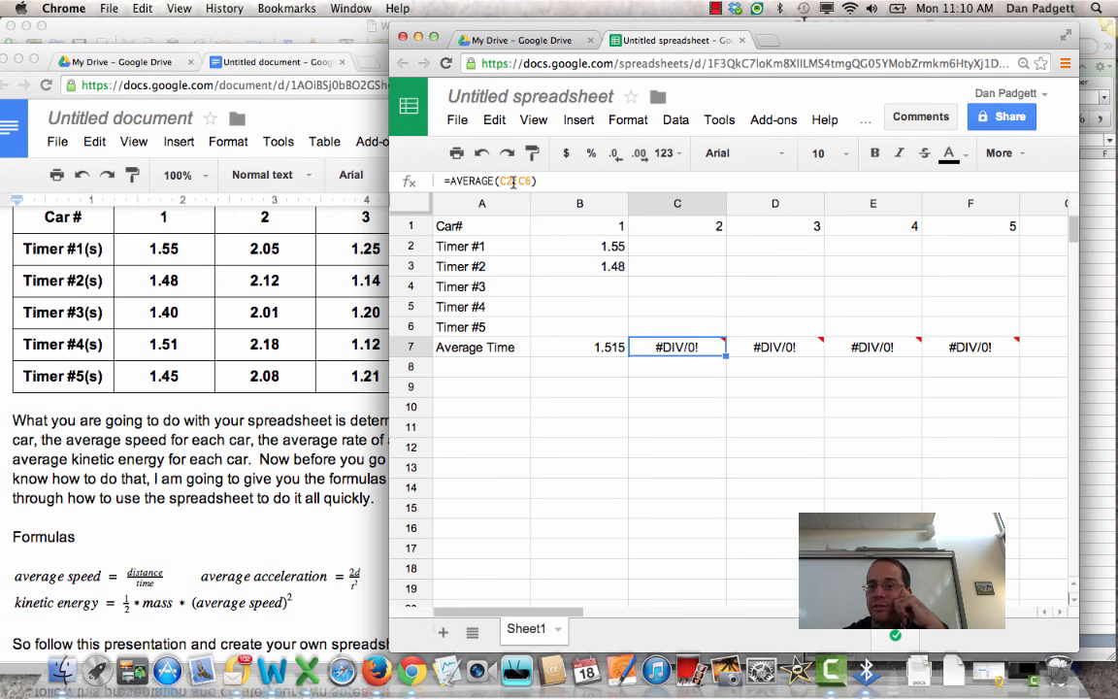
left_click(771, 354)
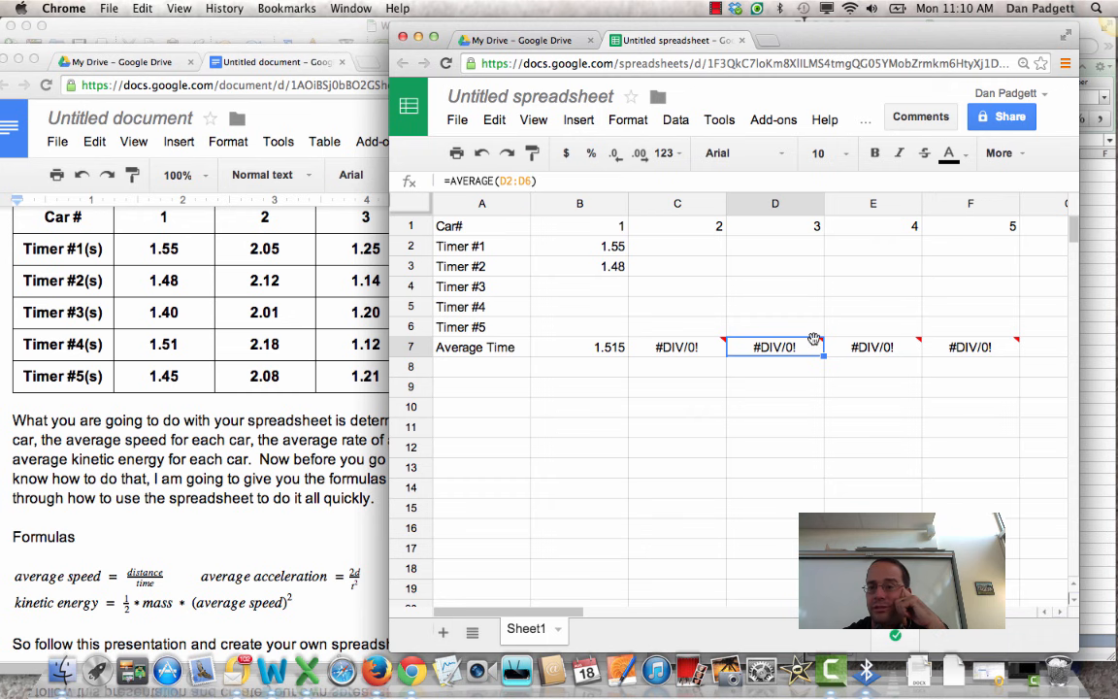
mouse_move(883, 355)
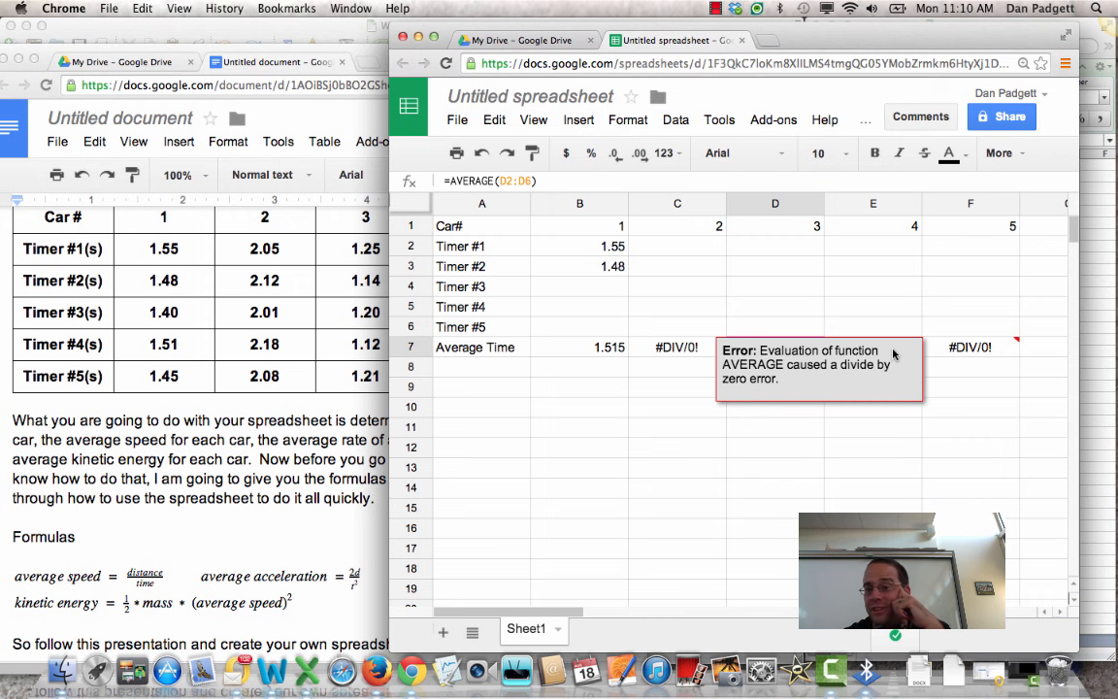
left_click(674, 390)
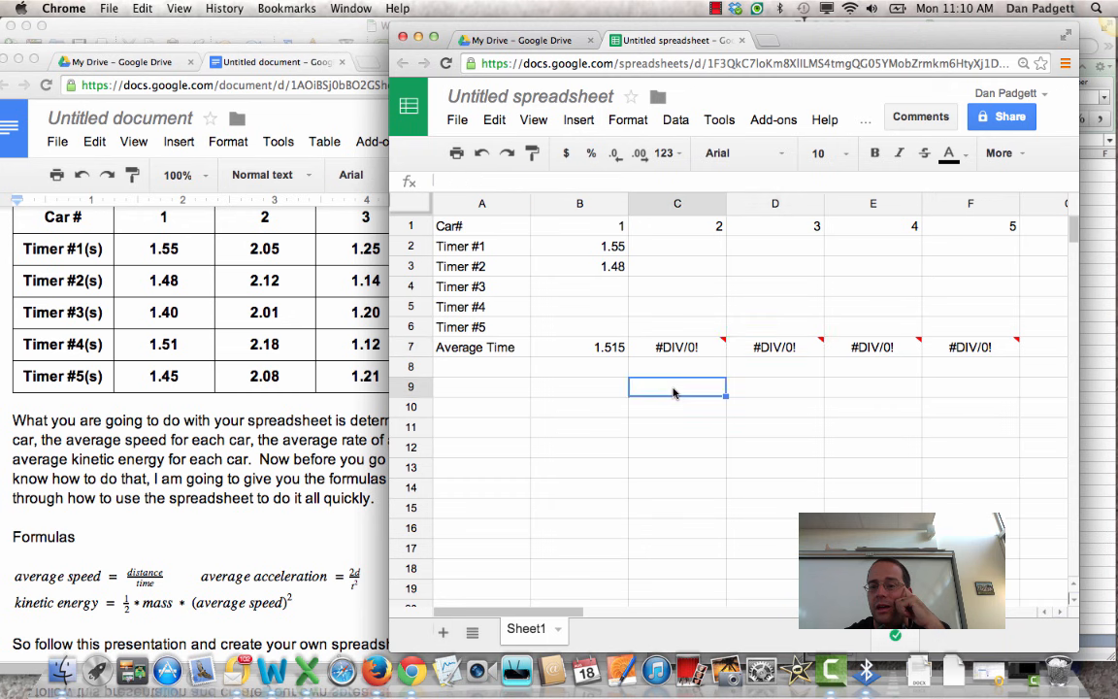
- Enter the Timer #1 values 2.05 for car 2 in C2 and 1.25 for car 3 in D2
left_click(670, 247)
type("2.05")
key("Return")
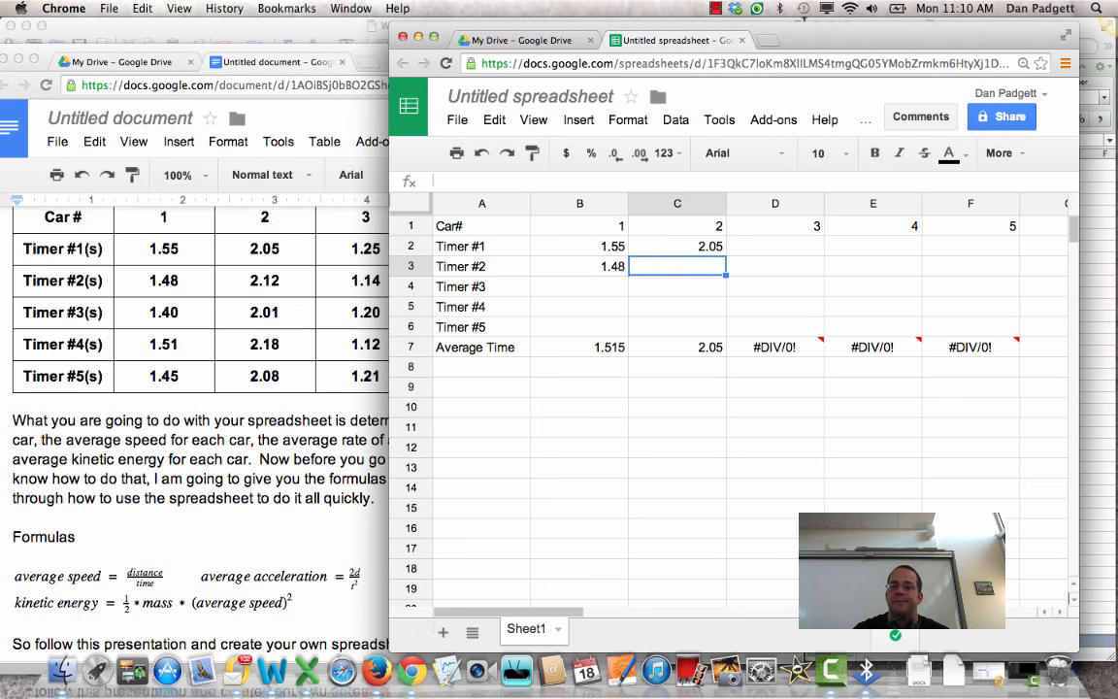
key("Up")
key("Right")
type("1.25")
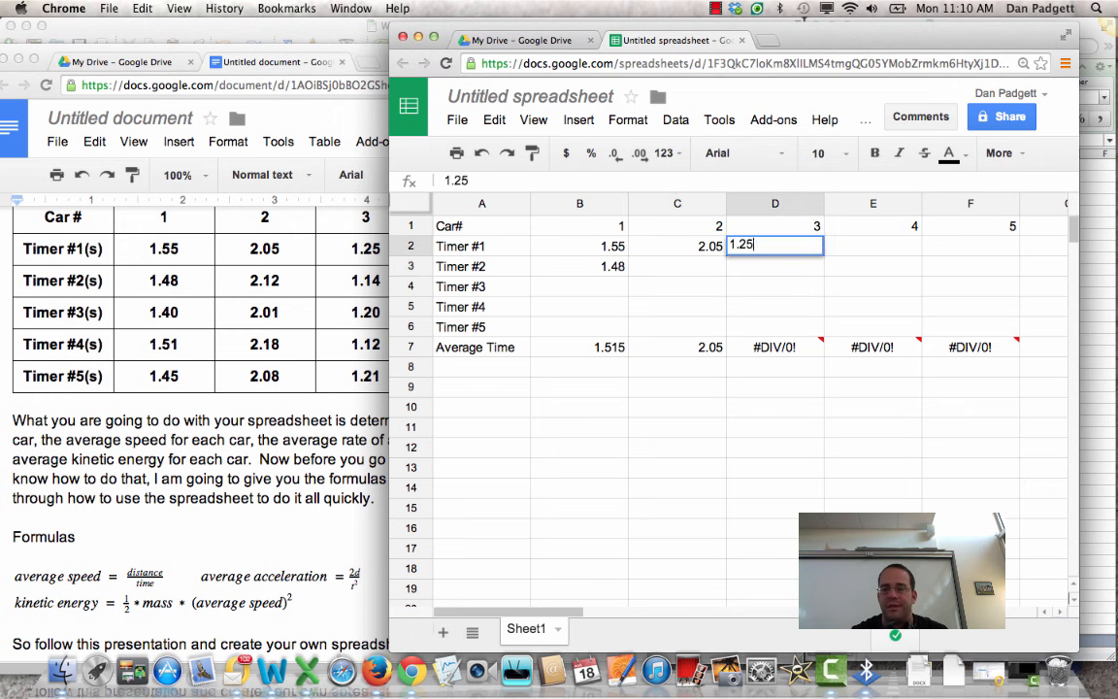
key("Return")
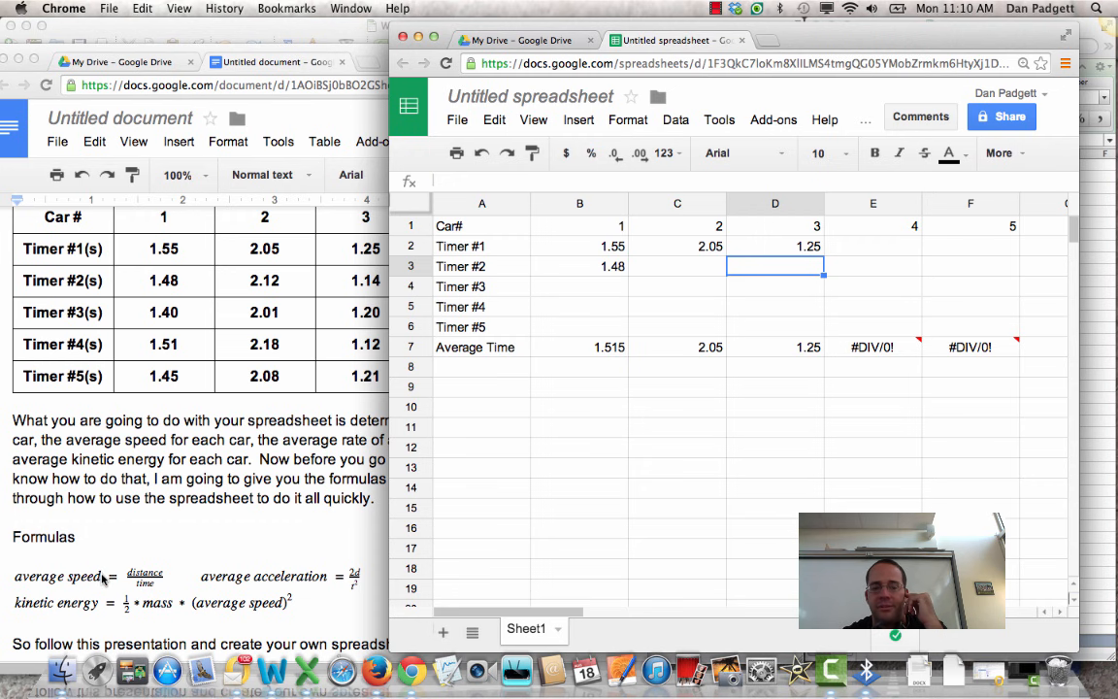
- Highlight the average speed formula in the instructions document and return to the spreadsheet
left_click(143, 545)
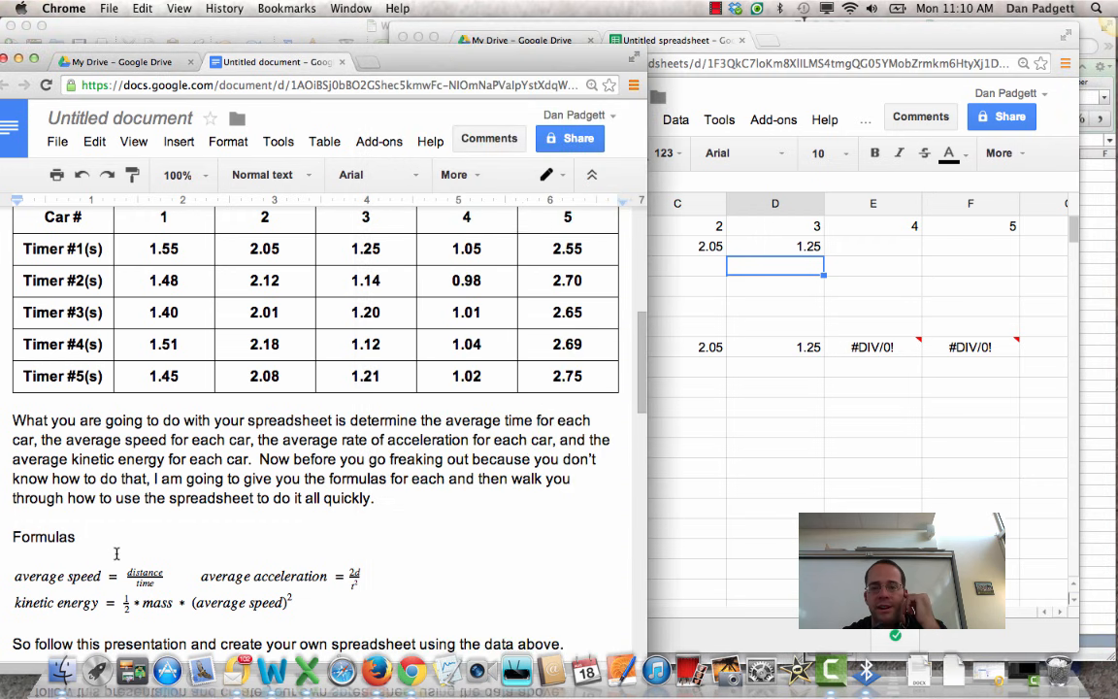
left_click_drag(167, 578, 12, 583)
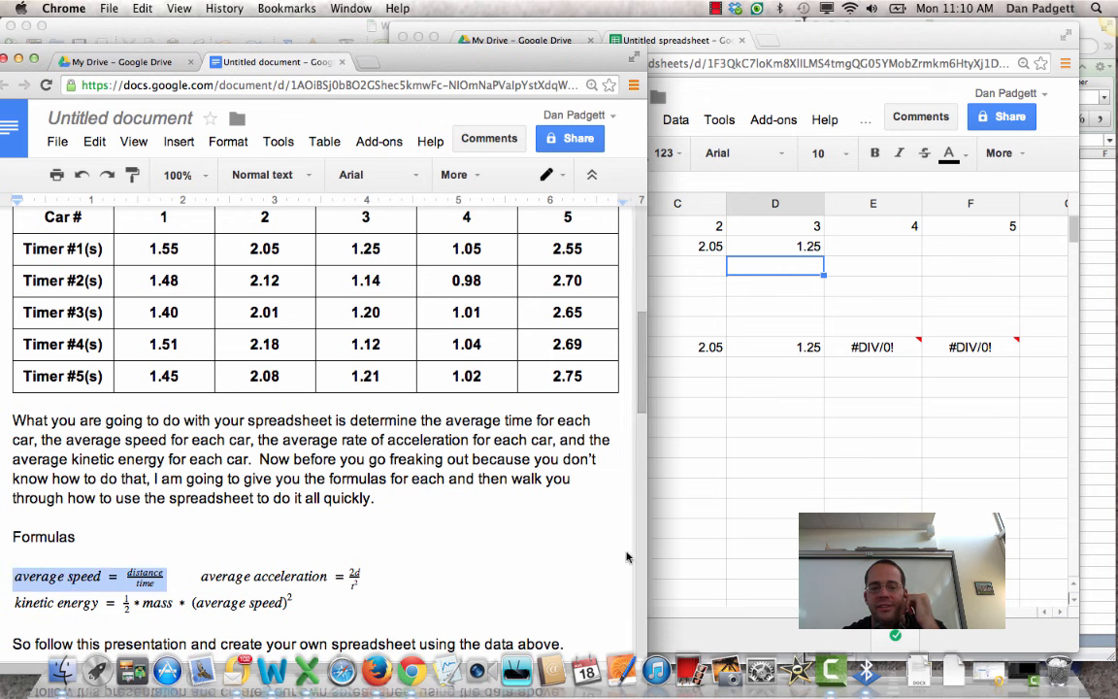
left_click(705, 464)
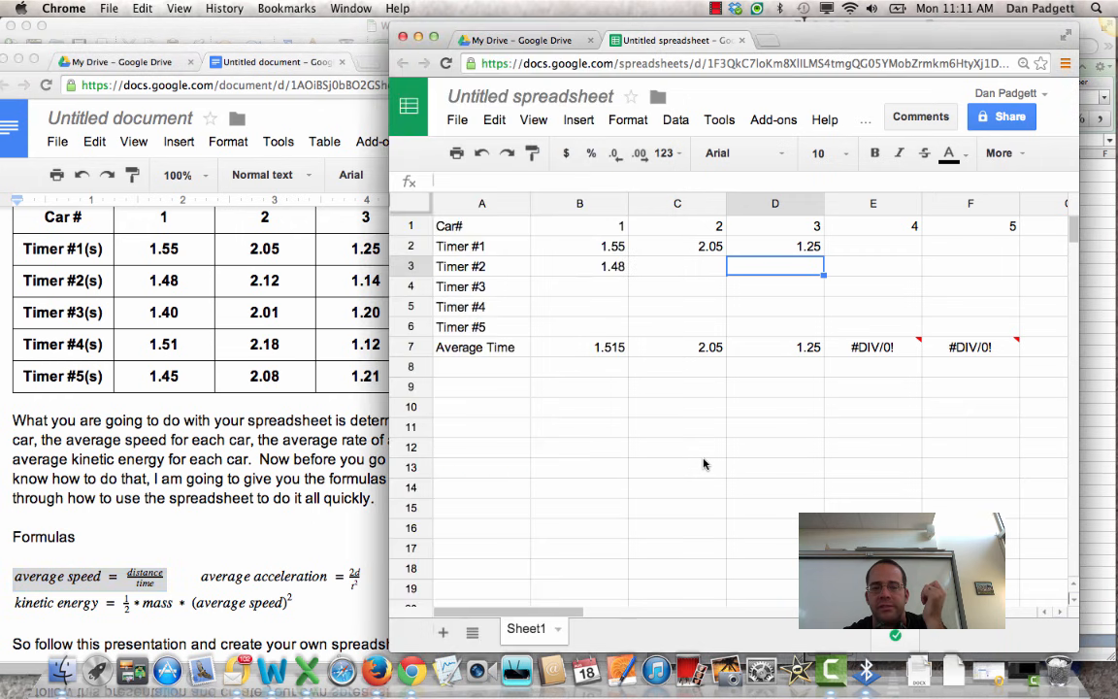
- Add a Distance row in row 8 with the value 5 for all five cars, from B8 to F8
left_click(494, 369)
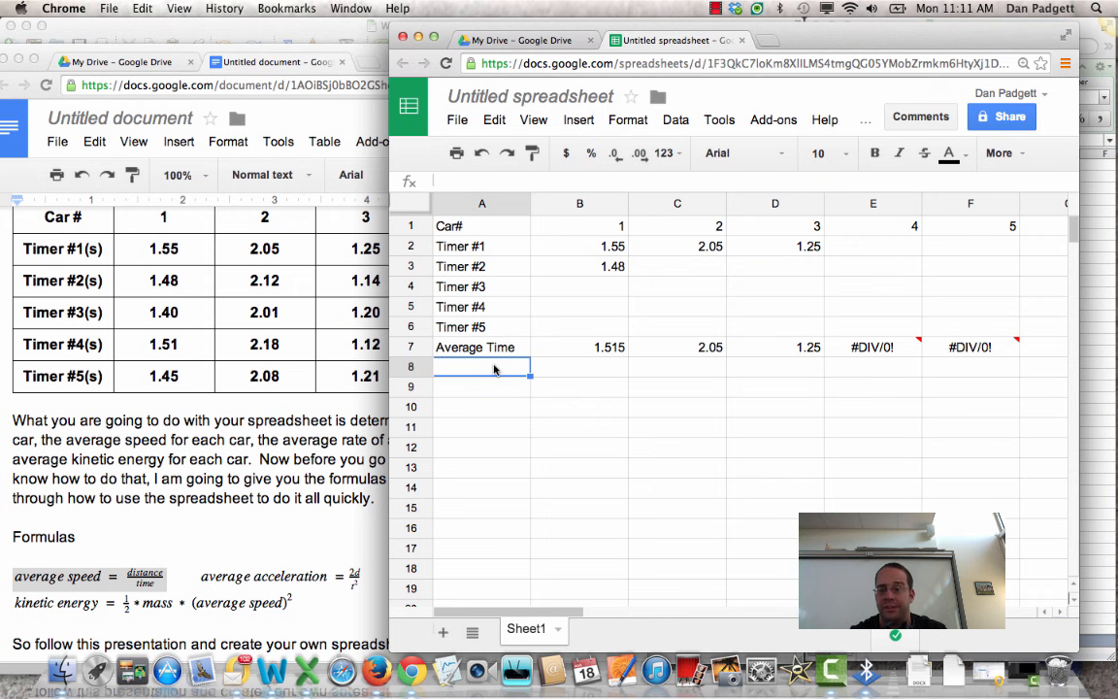
type("Dista")
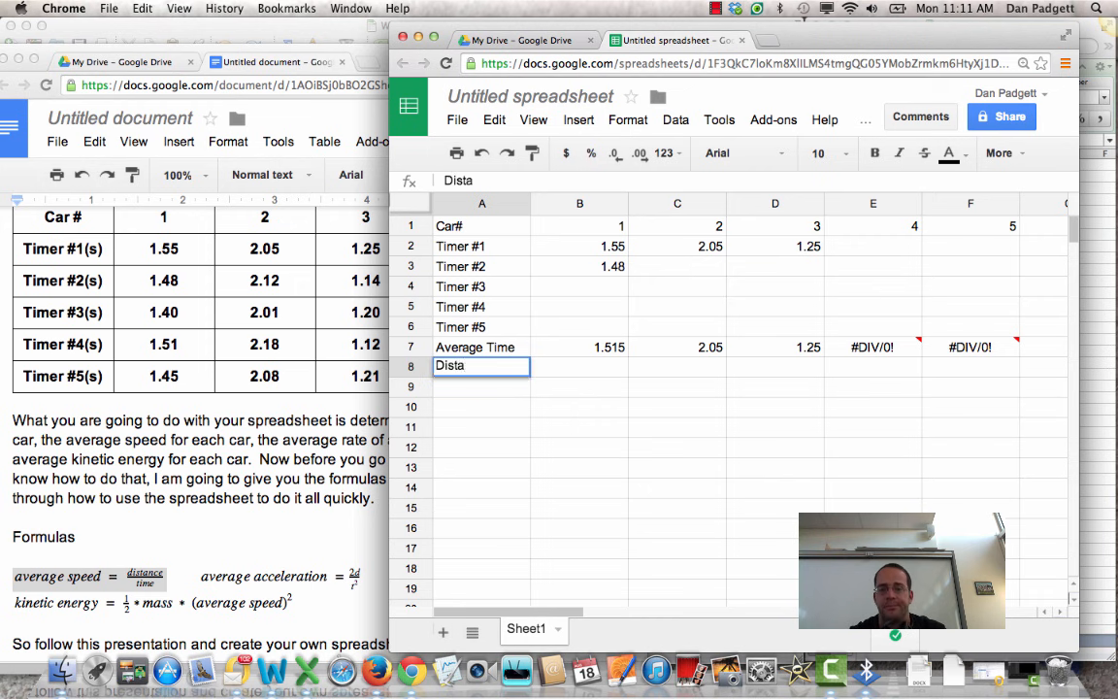
type("ncew")
key("BackSpace")
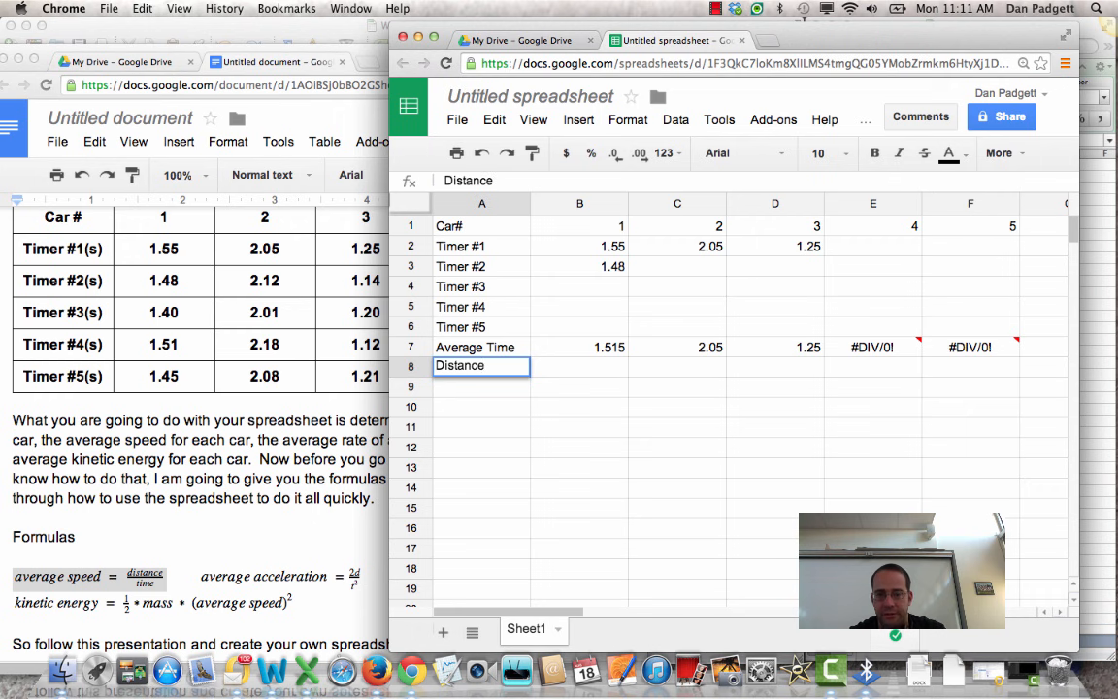
key("Tab")
type("5")
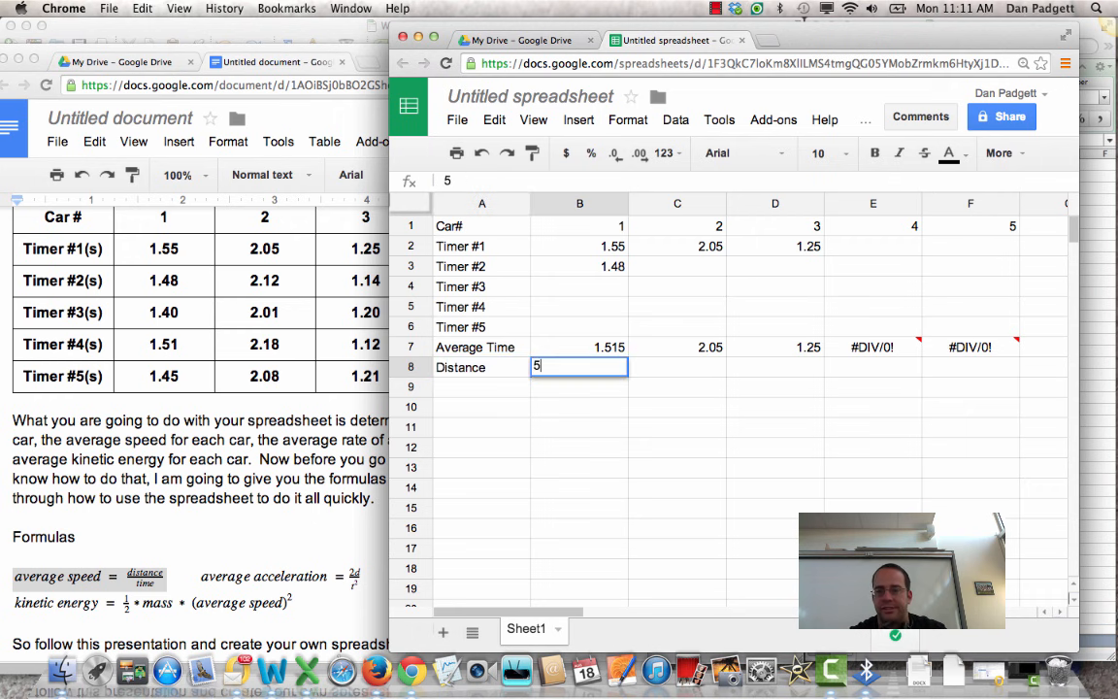
key("Return")
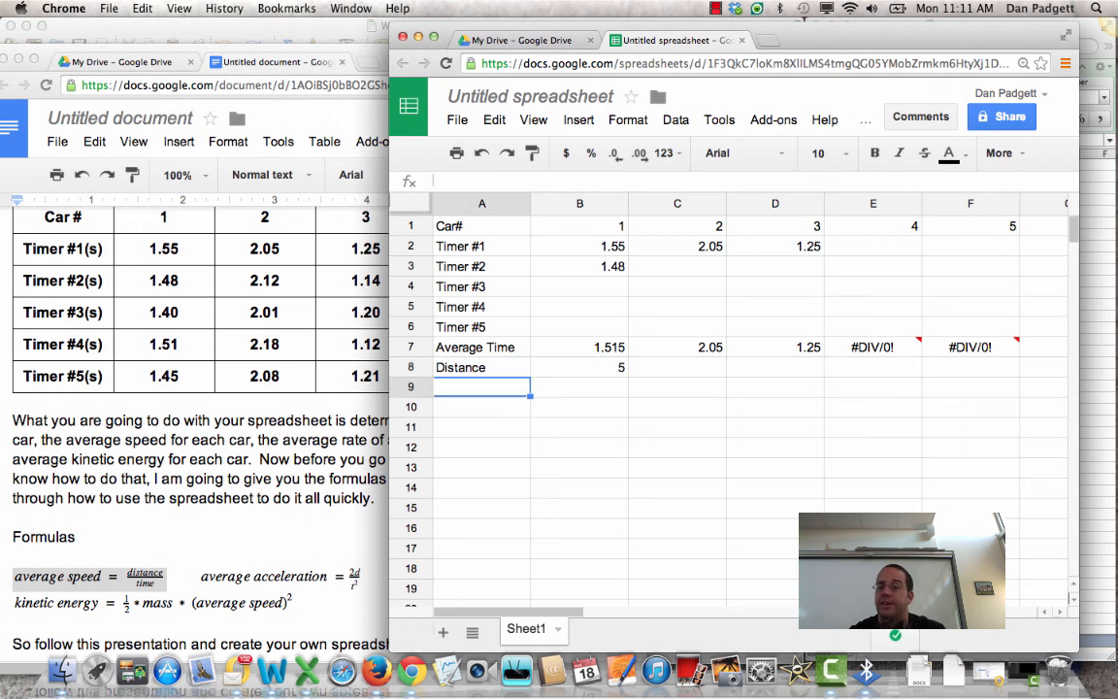
left_click(608, 371)
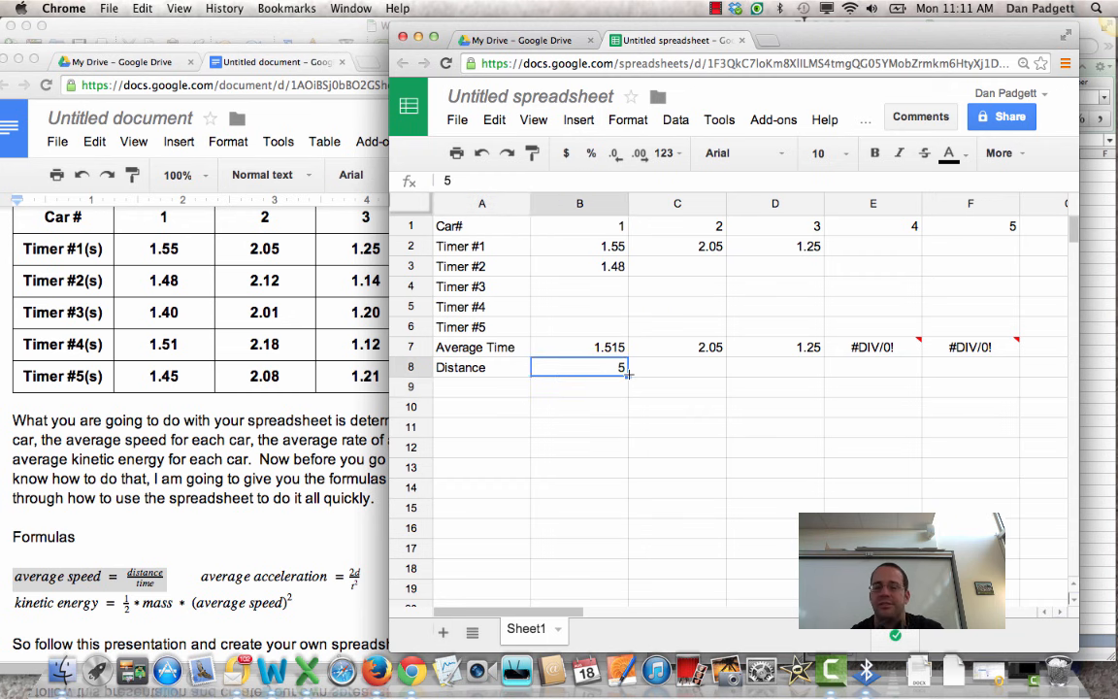
left_click_drag(628, 373, 948, 371)
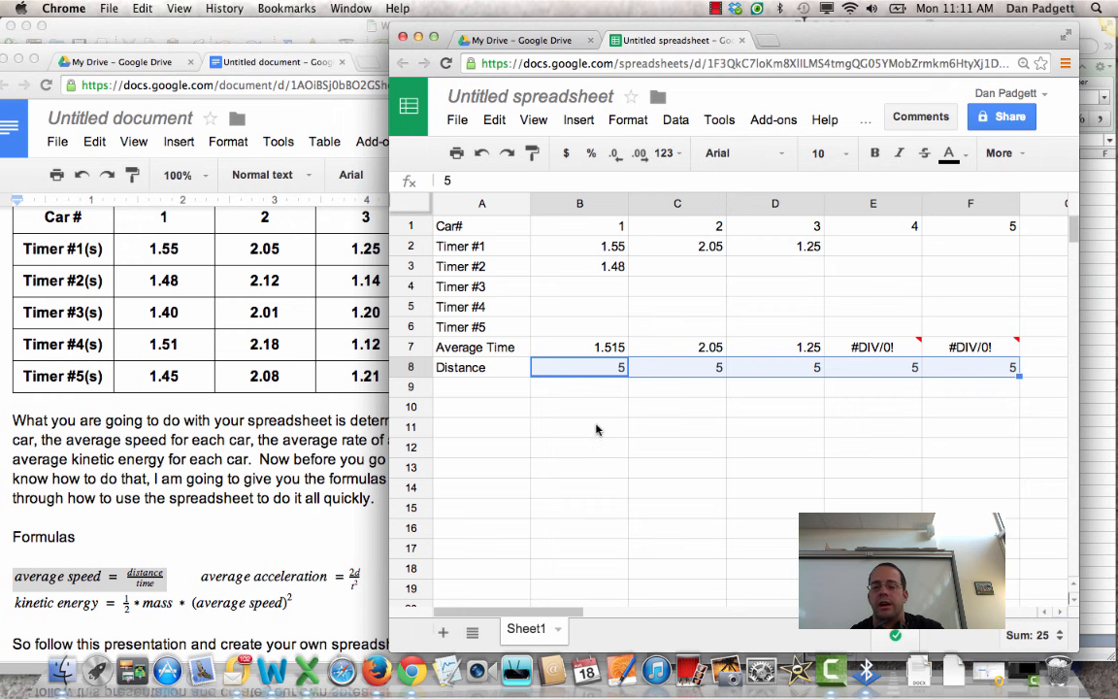
- Label the row below Distance as Average Speed in cell A9
left_click(492, 391)
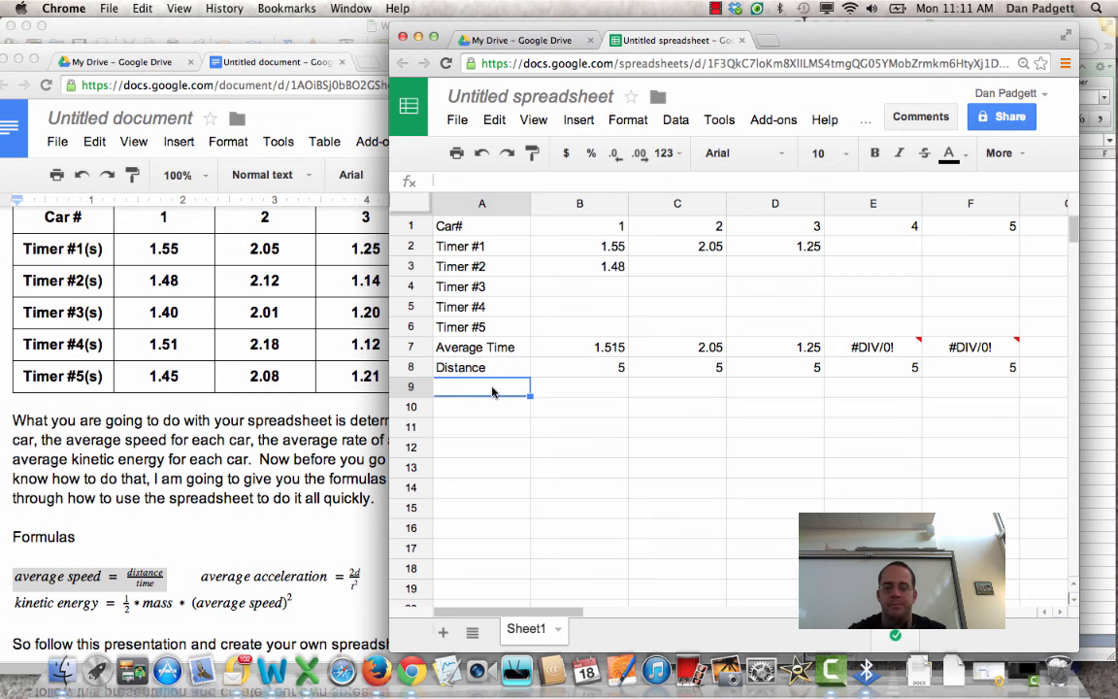
type("Average ")
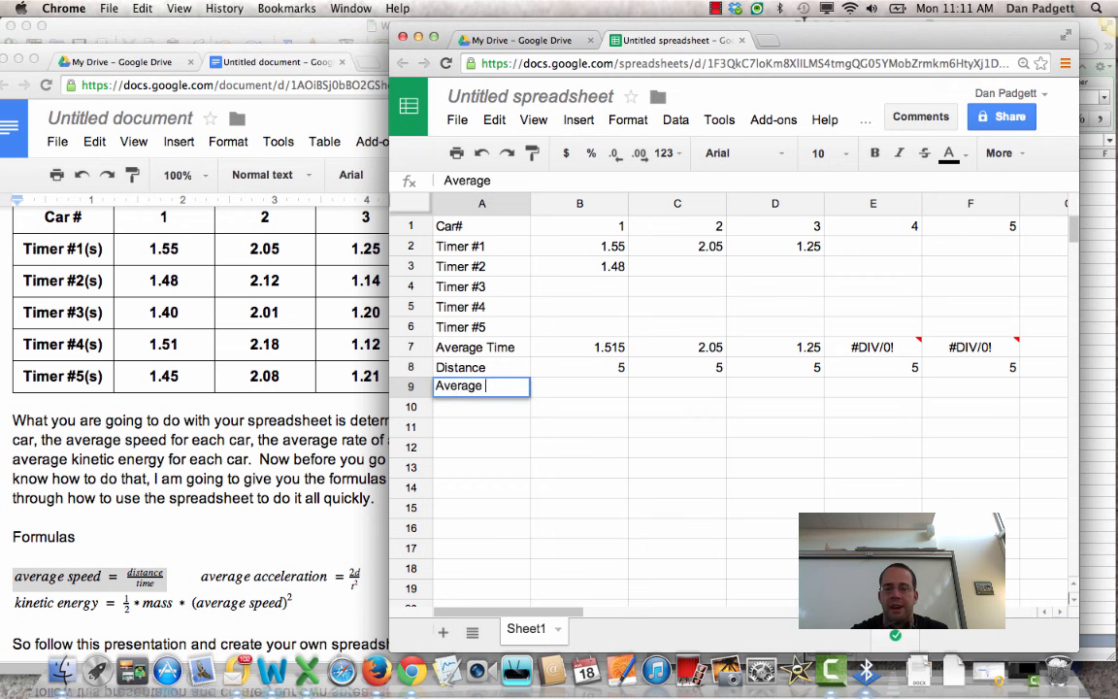
type("Speed")
key("Tab")
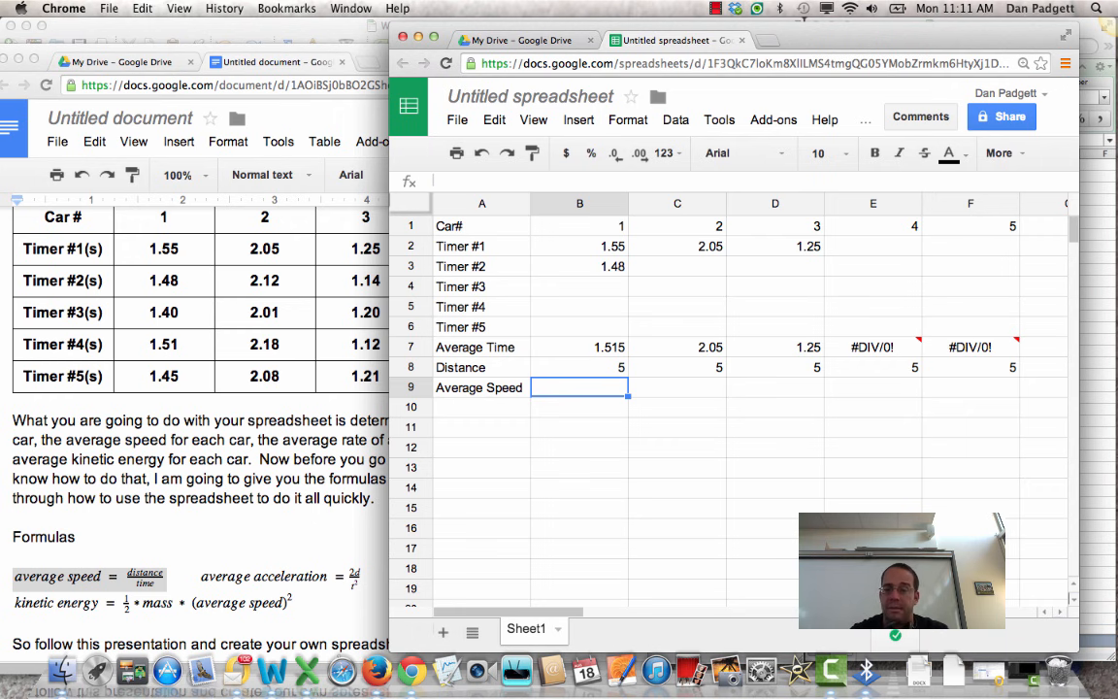
- Calculate car 1's average speed in B9 with =B8/B7 and fill the formula across to F9
type("=")
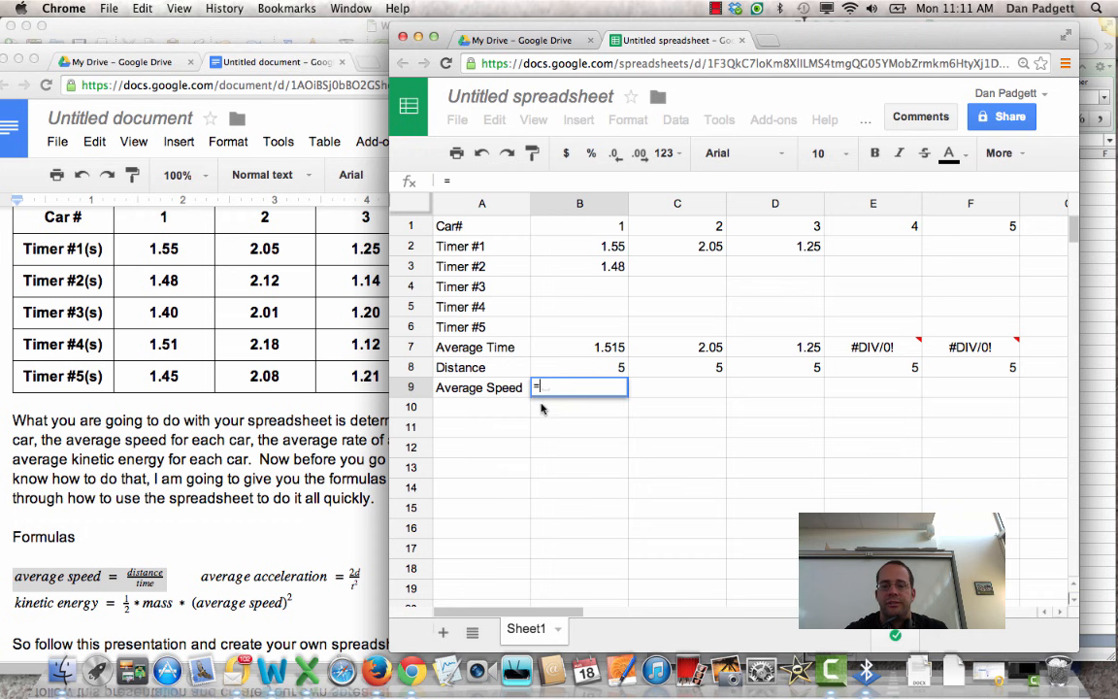
left_click(585, 372)
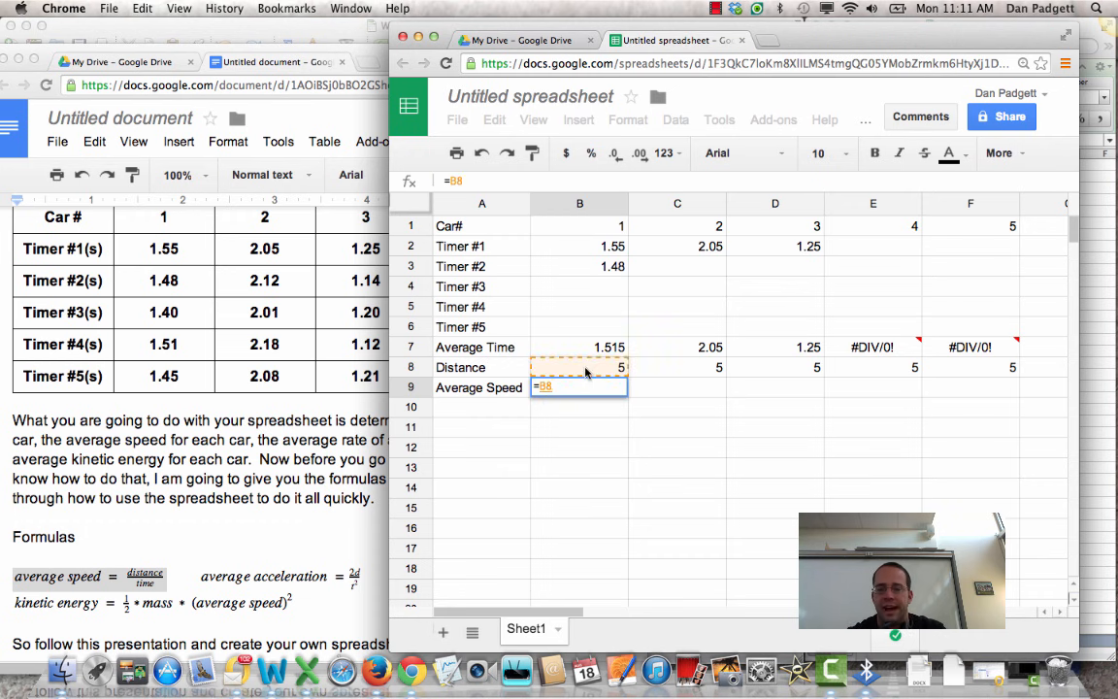
type("/")
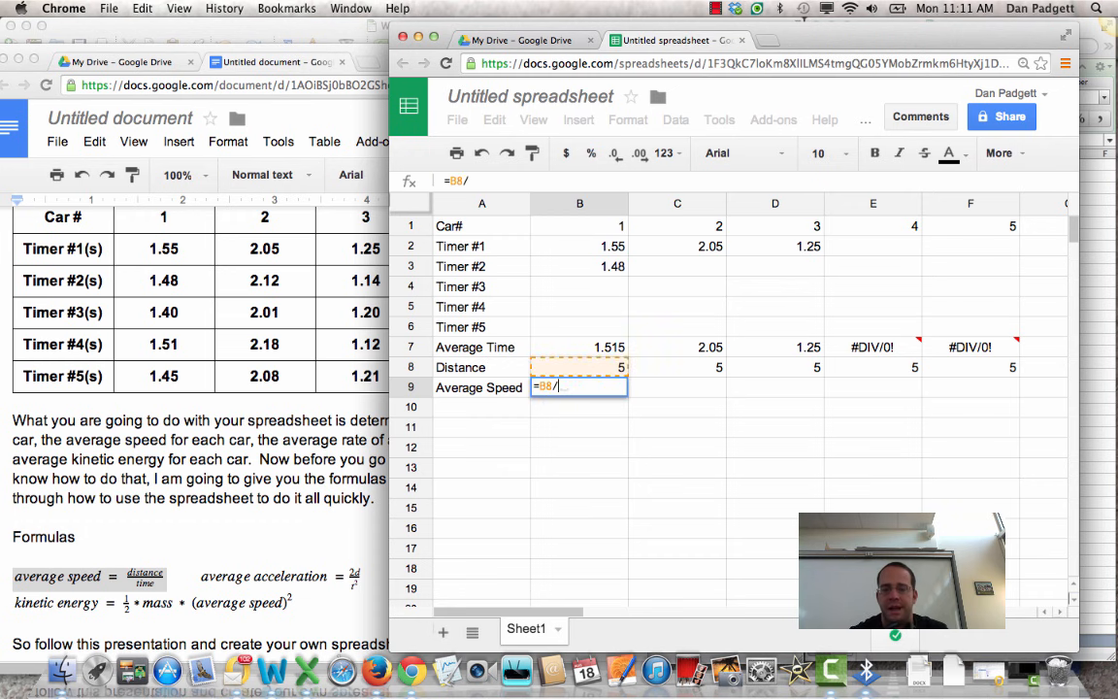
left_click(583, 350)
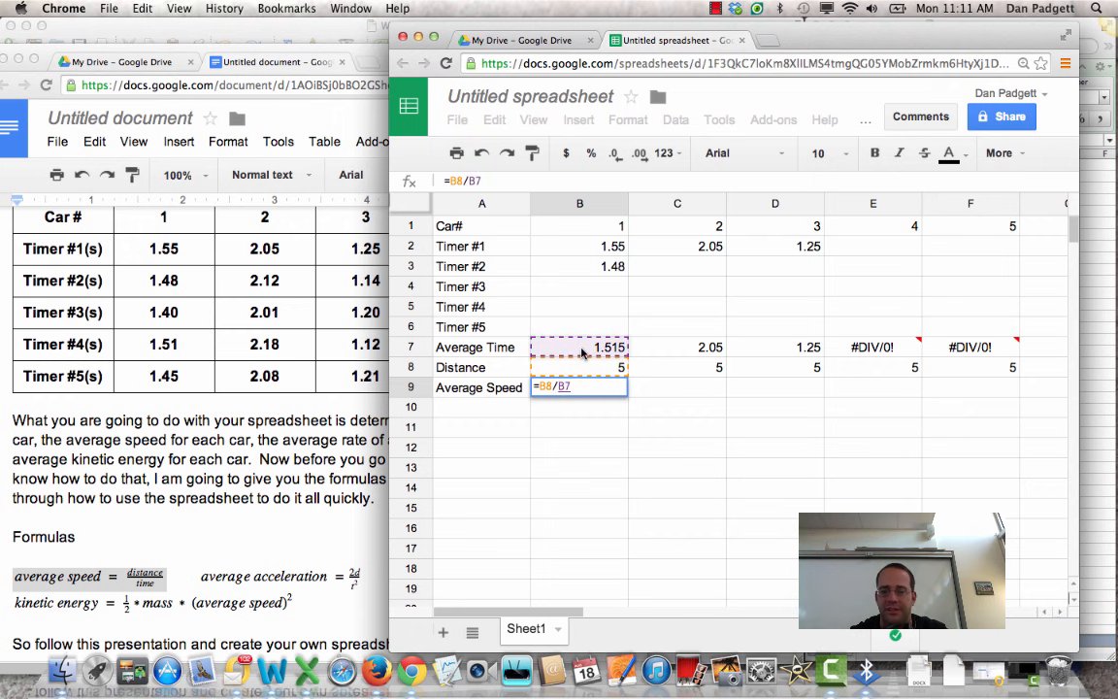
key("Return")
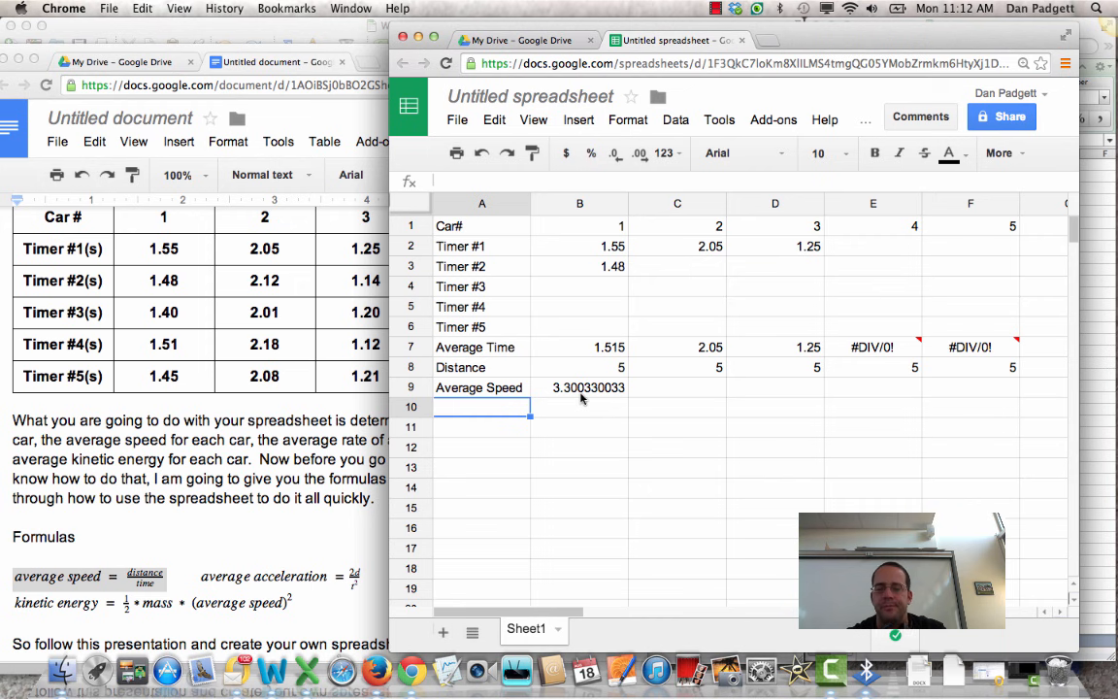
left_click(617, 388)
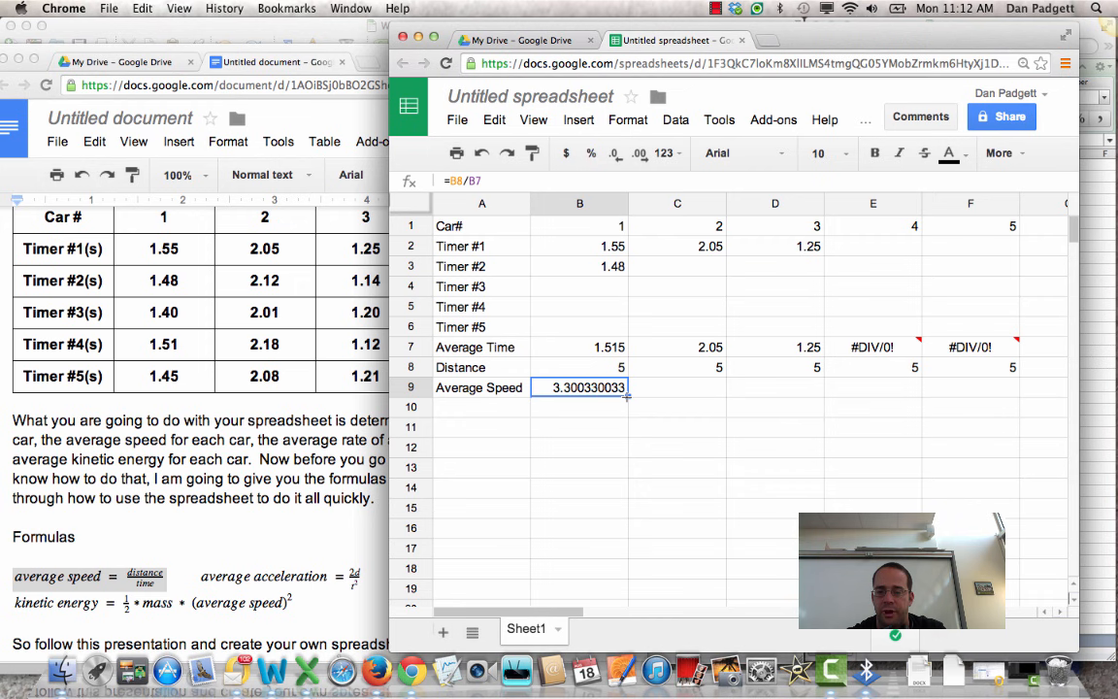
left_click_drag(627, 395, 973, 390)
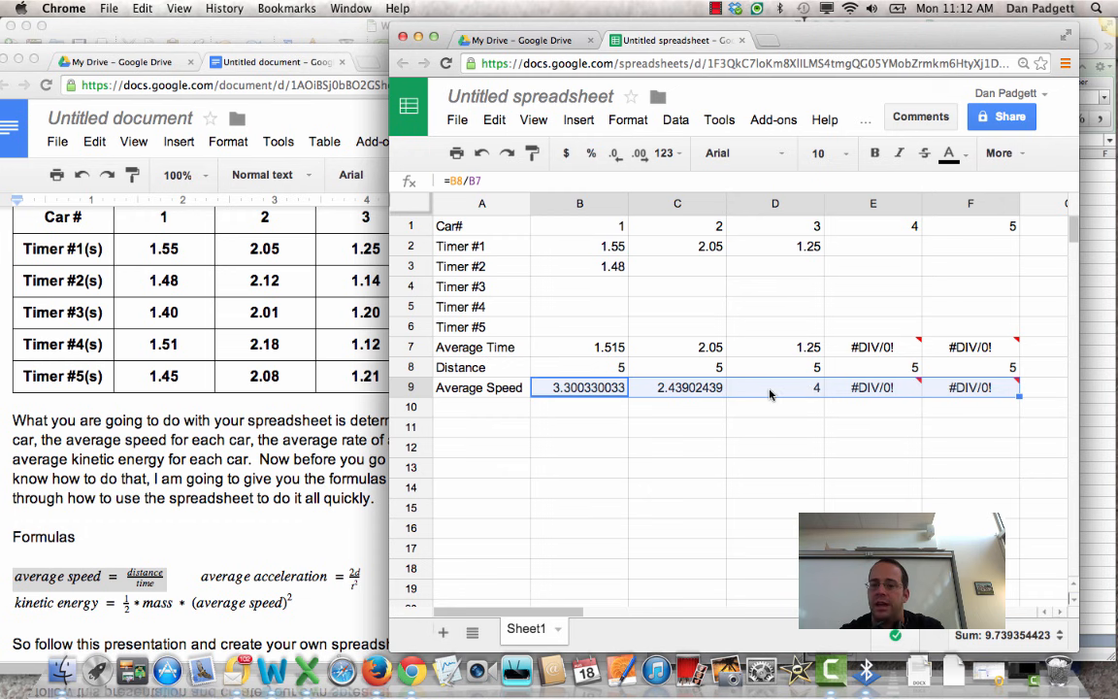
- Check the filled average speed formulas for cars 2, 3 and 4 in cells C9, D9 and E9
left_click(716, 387)
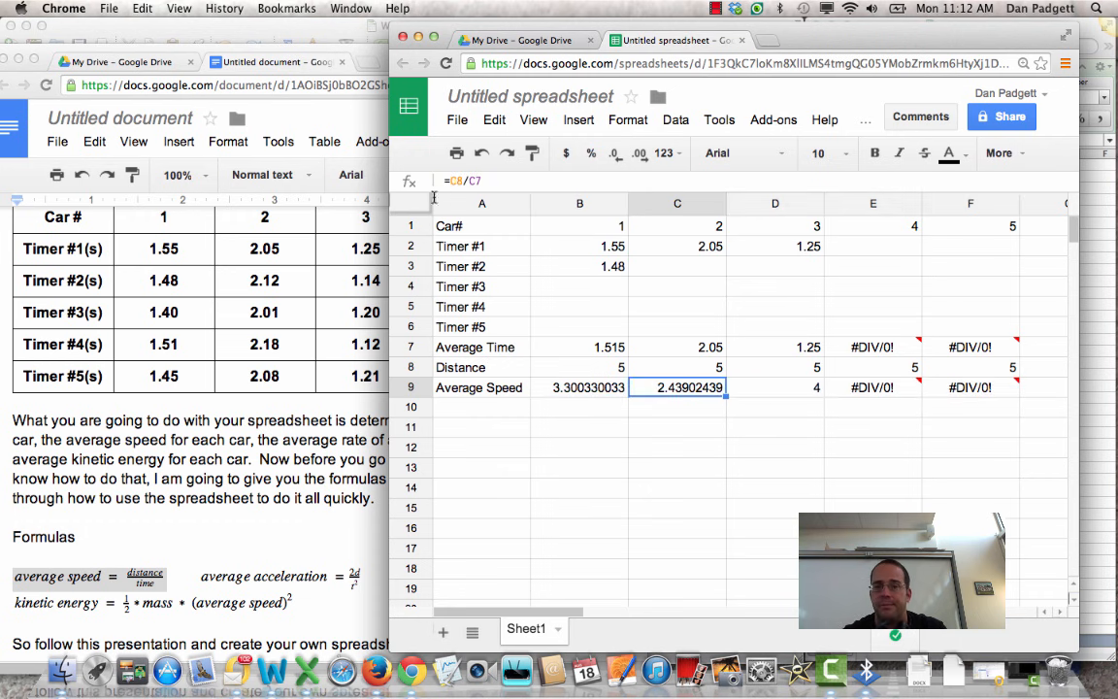
left_click(808, 389)
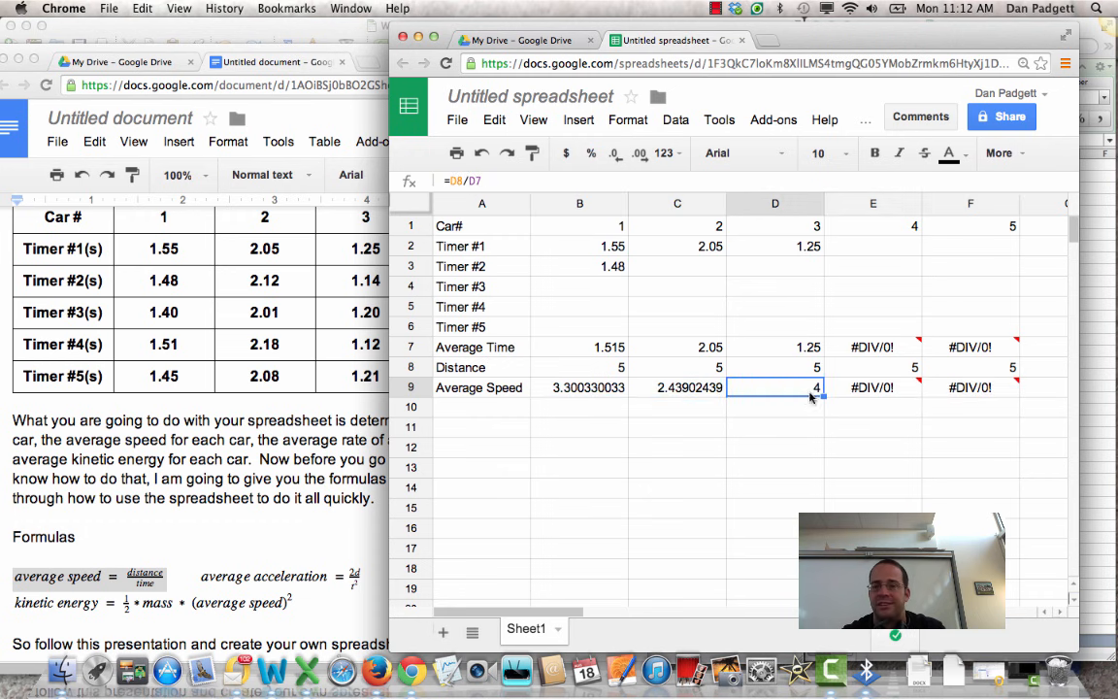
left_click(854, 390)
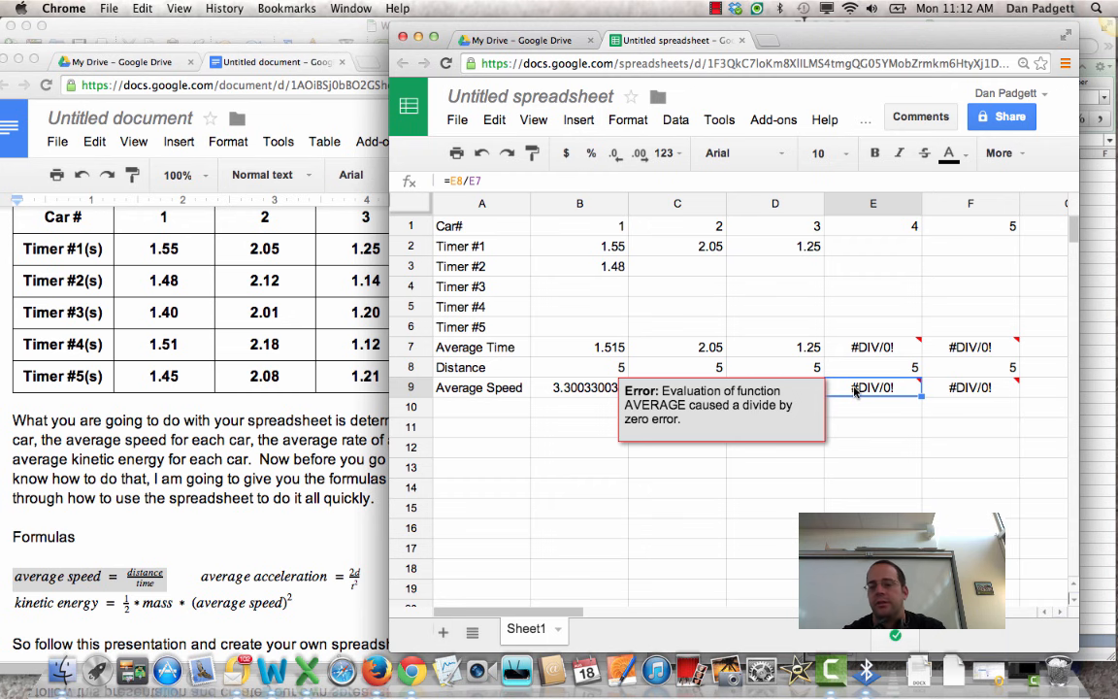
left_click(599, 415)
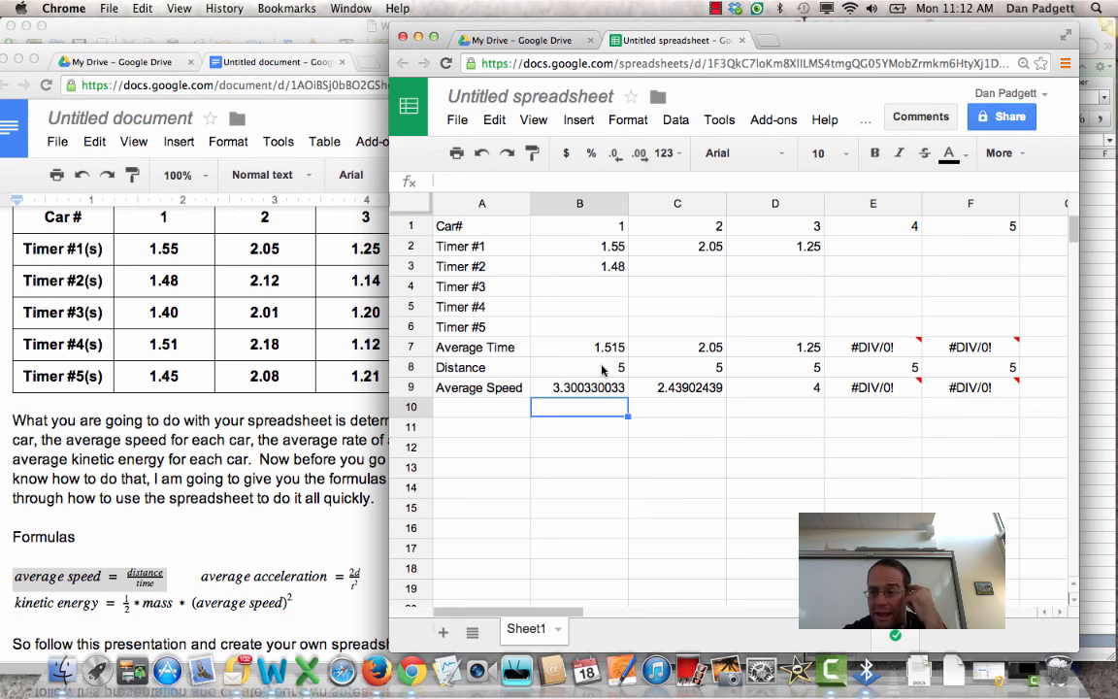
- Change car 1's distance in B8 to 4.5, fill it across to F8 and check car 3's average speed
left_click(603, 370)
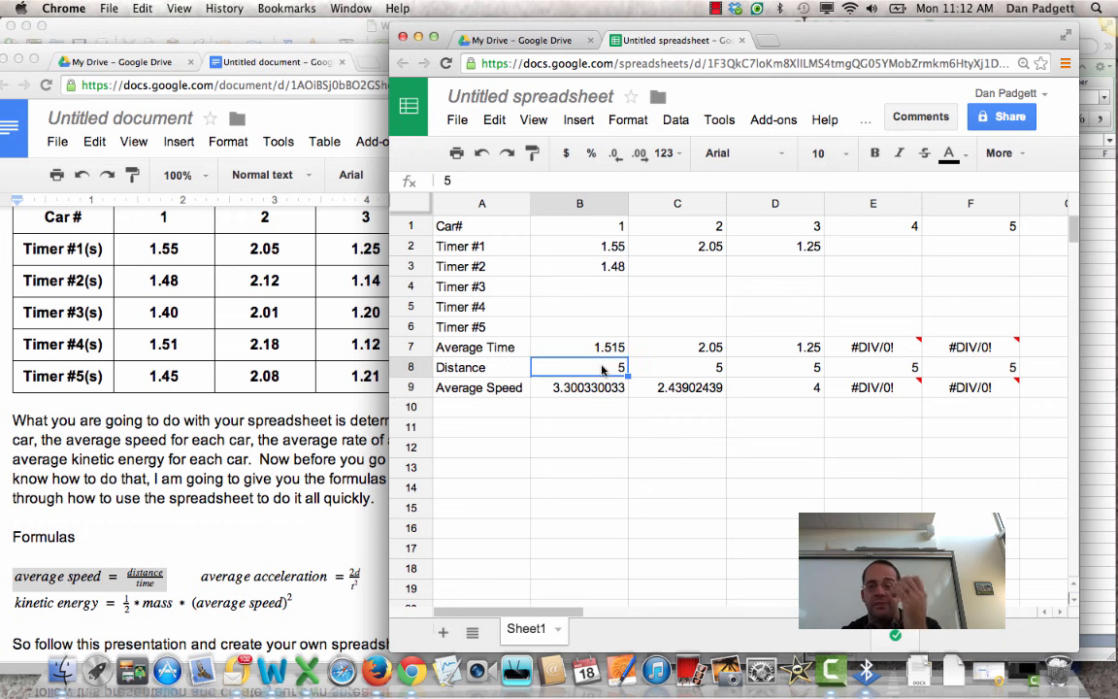
type("4.5")
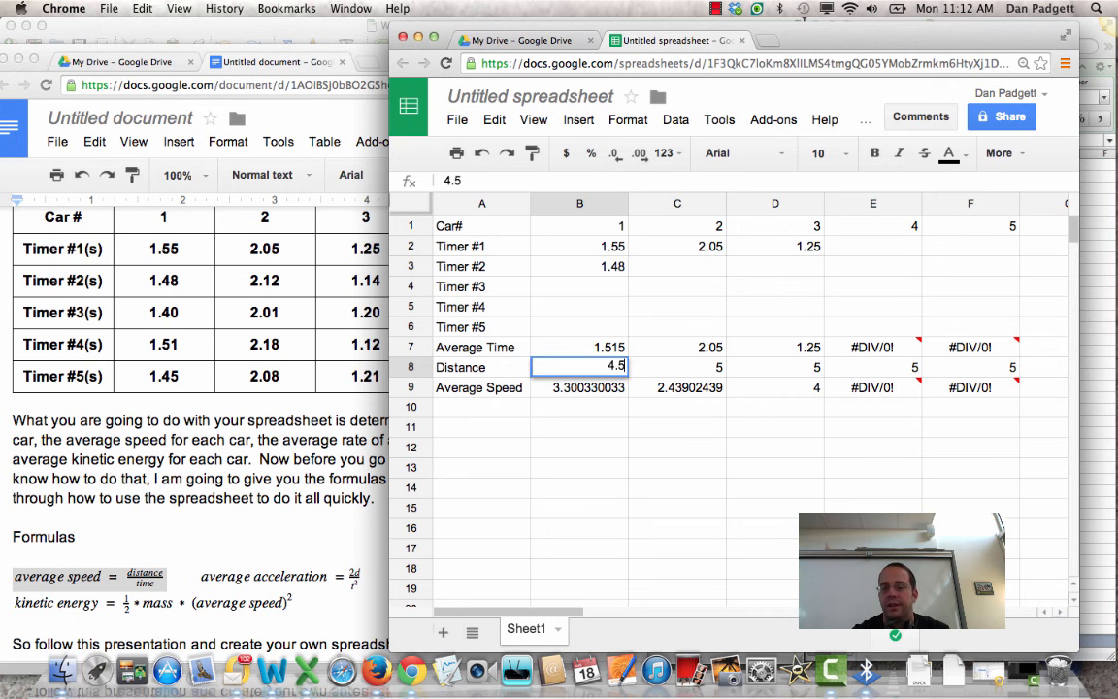
key("Return")
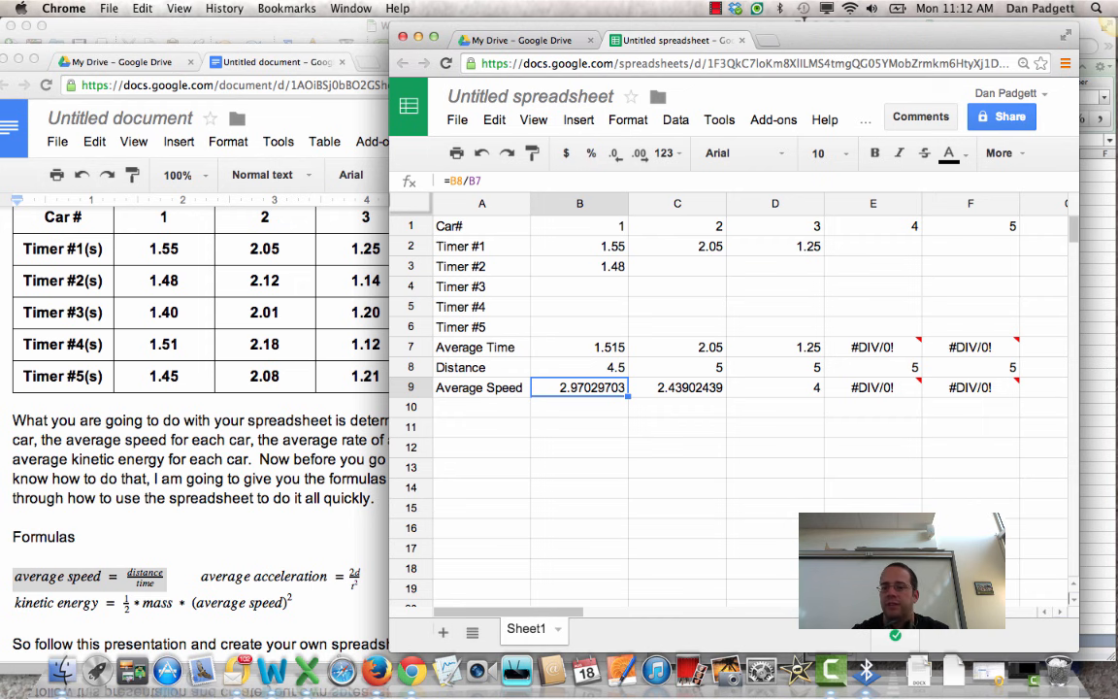
left_click(618, 375)
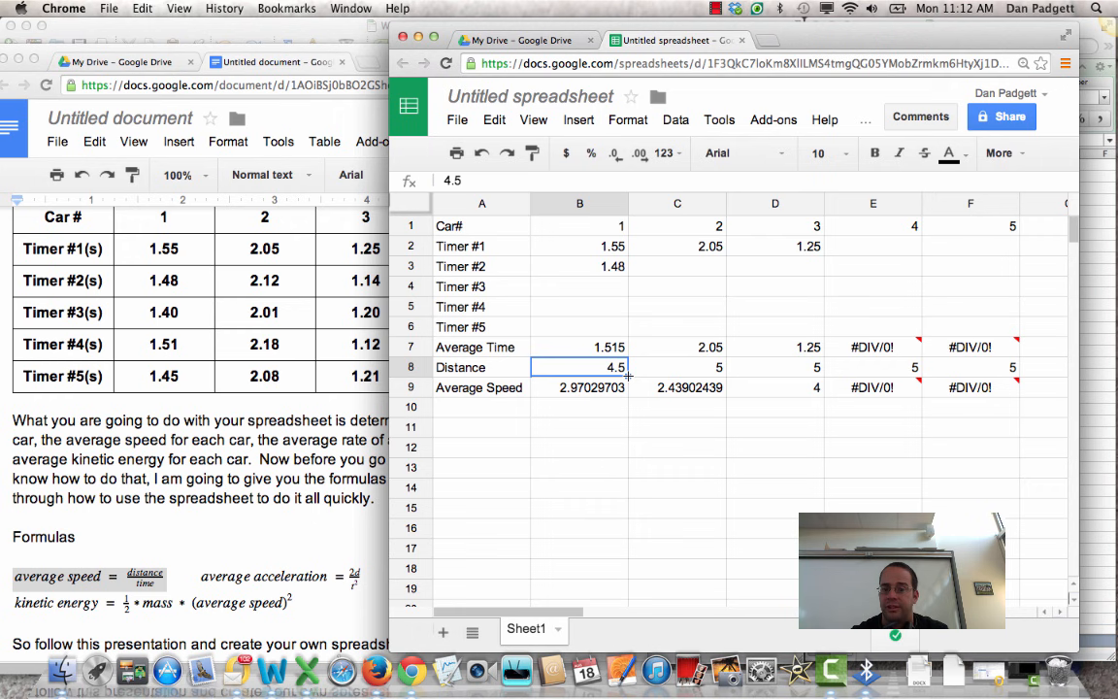
left_click_drag(628, 374, 978, 369)
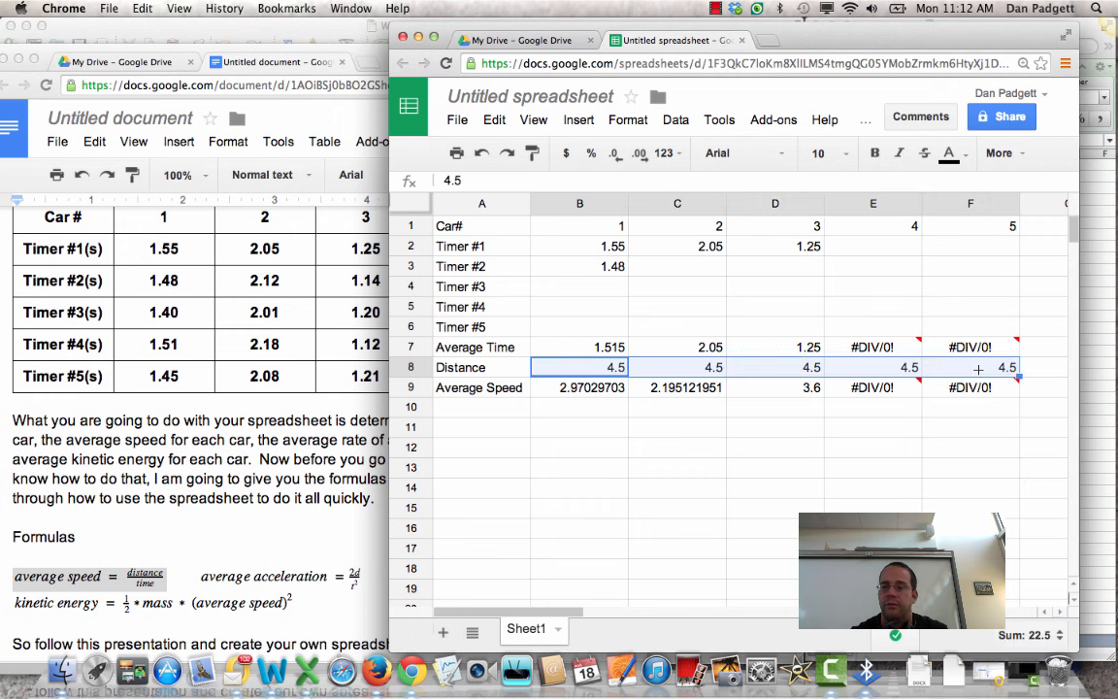
left_click(813, 389)
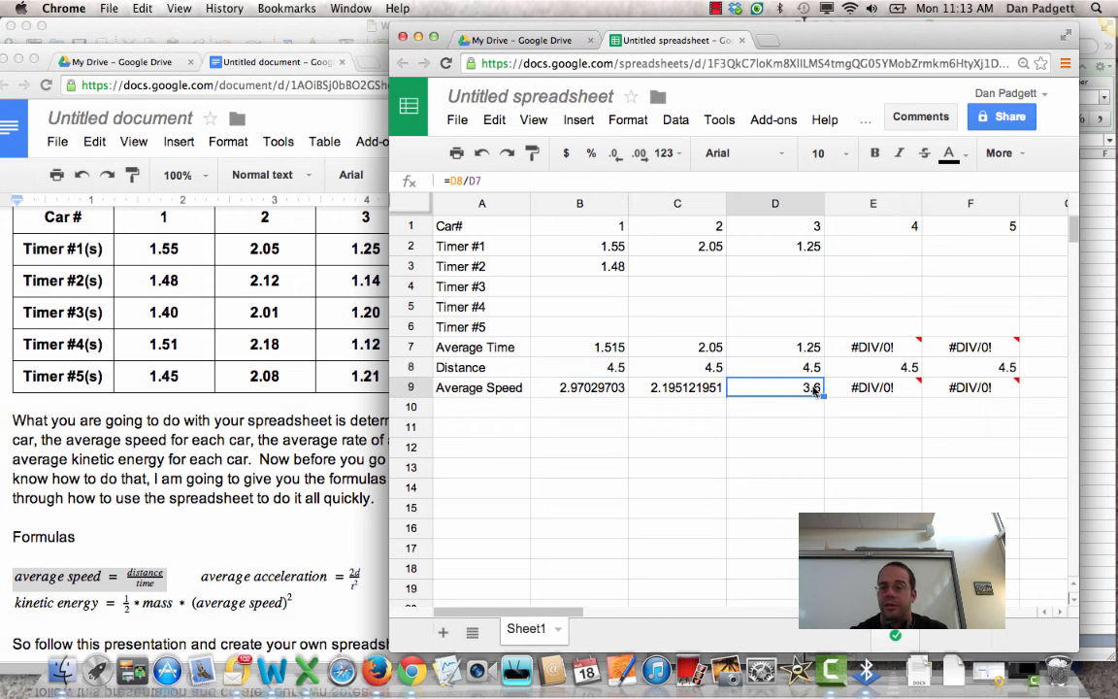
- Set the distance in B8 back to 5 and fill it across to F8 for all five cars
left_click(610, 370)
type("5")
key("Return")
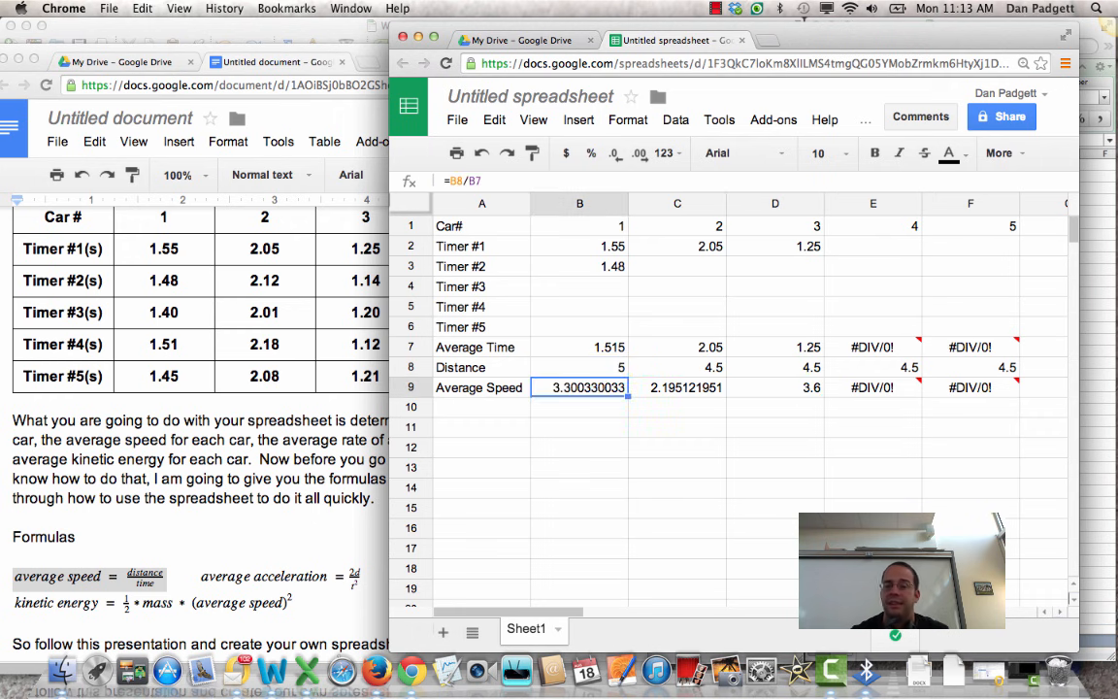
key("Up")
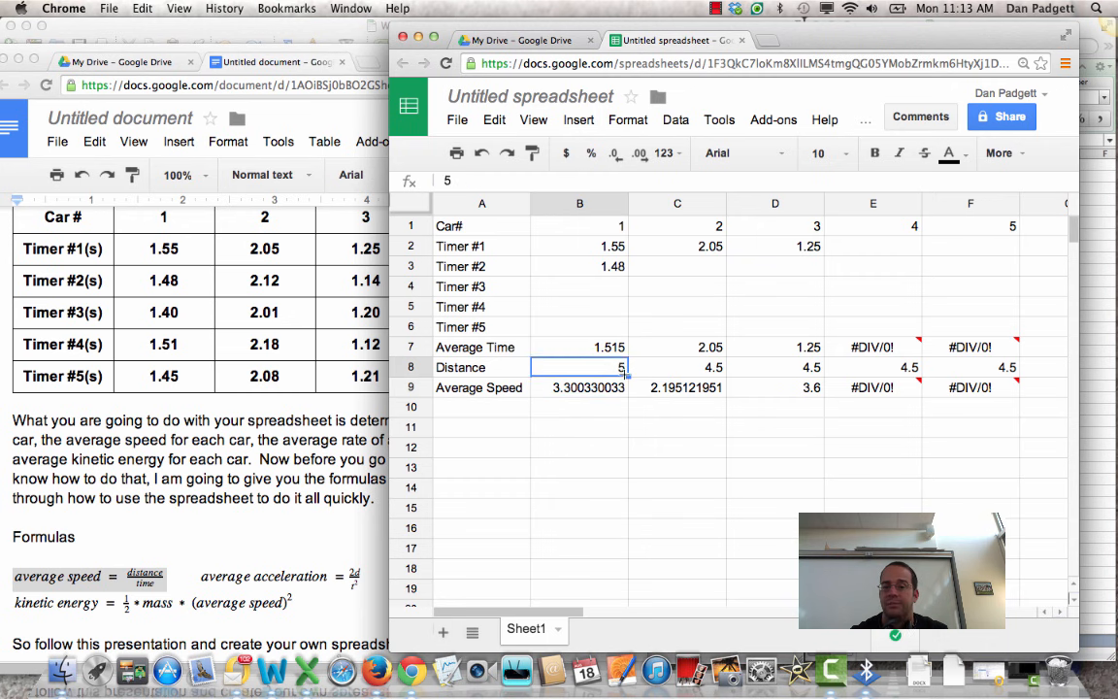
left_click_drag(622, 372, 1002, 374)
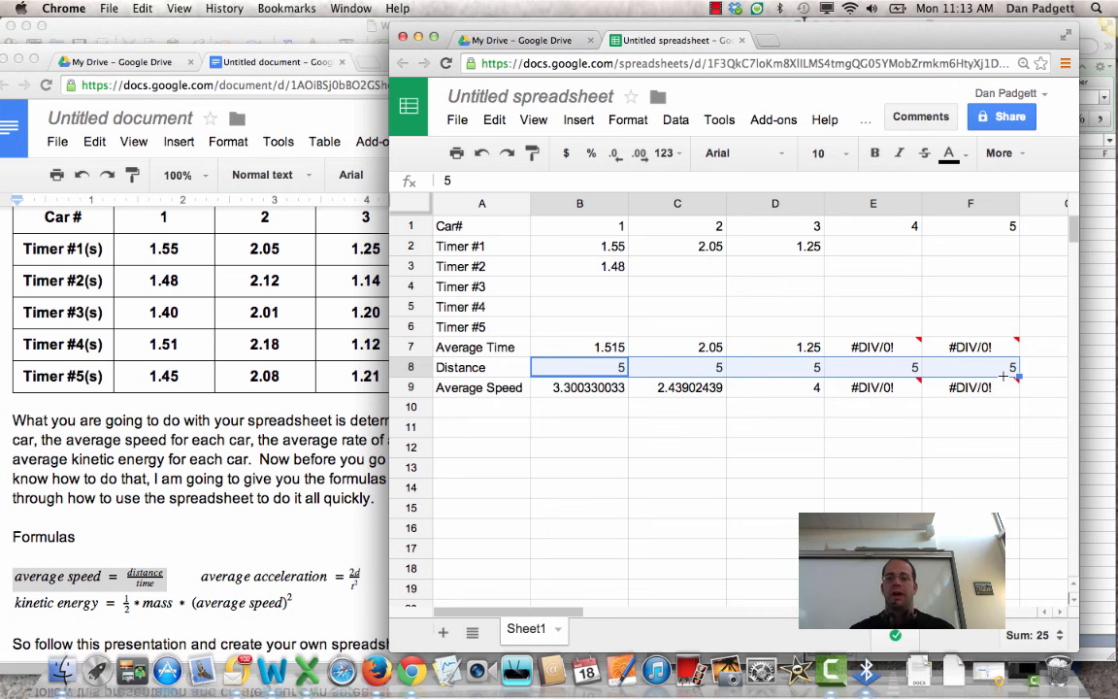
- Label cell A10 as Average Acceleration and widen column A to fit the text
left_click(456, 406)
type("A")
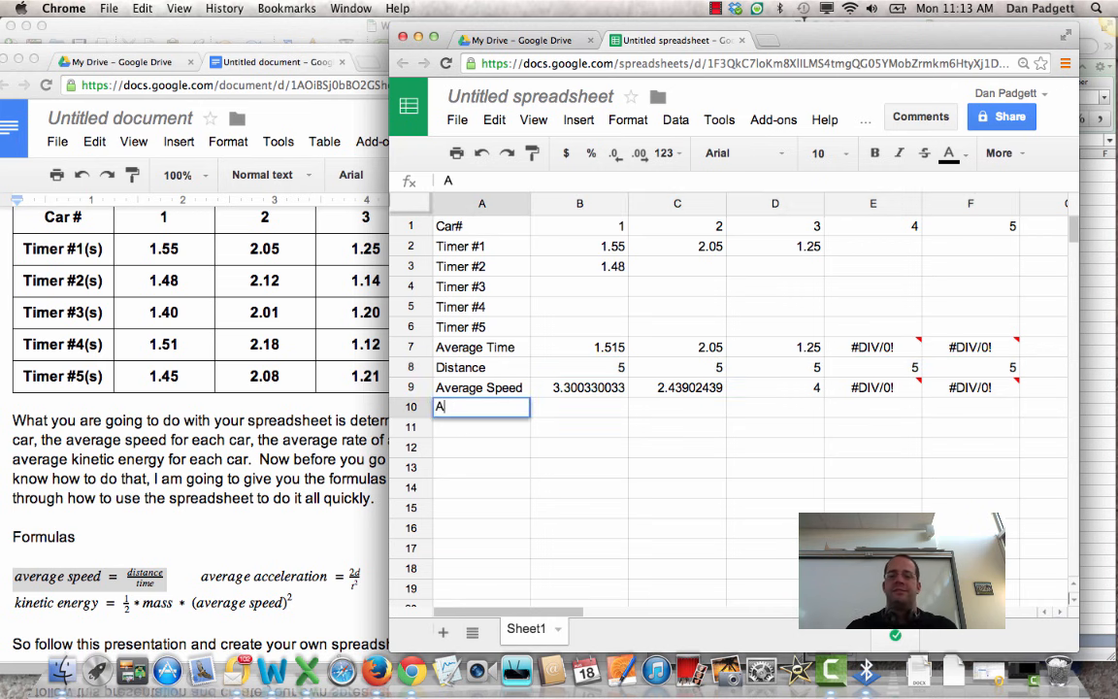
type("verage A")
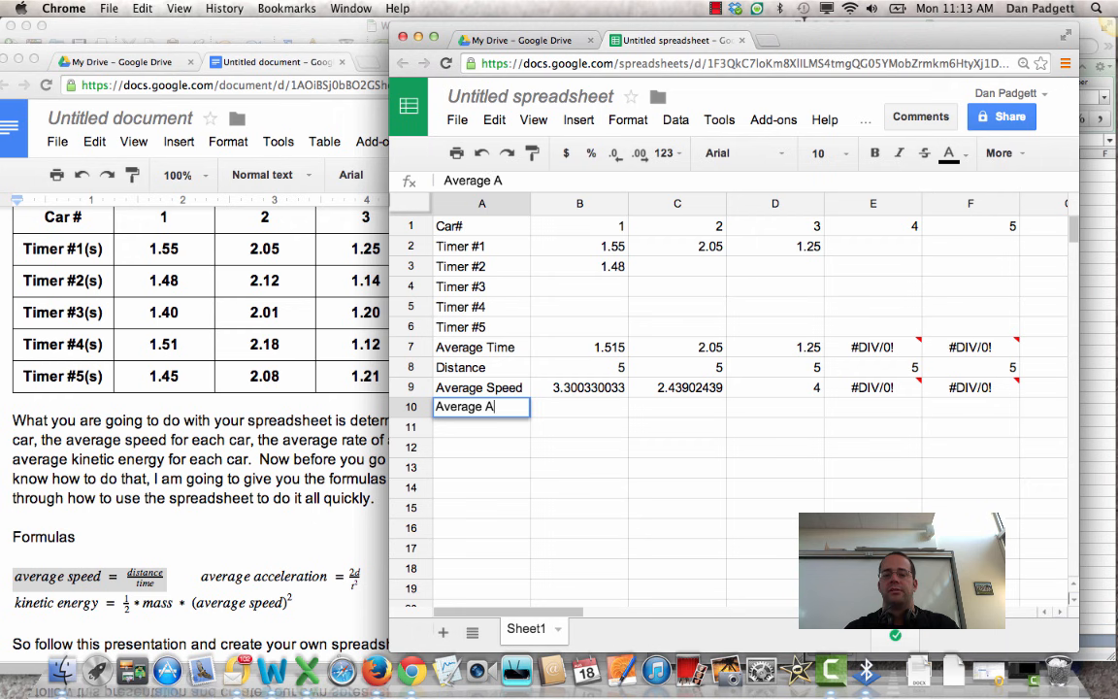
type("cceleratyon")
key("BackSpace")
key("BackSpace")
key("BackSpace")
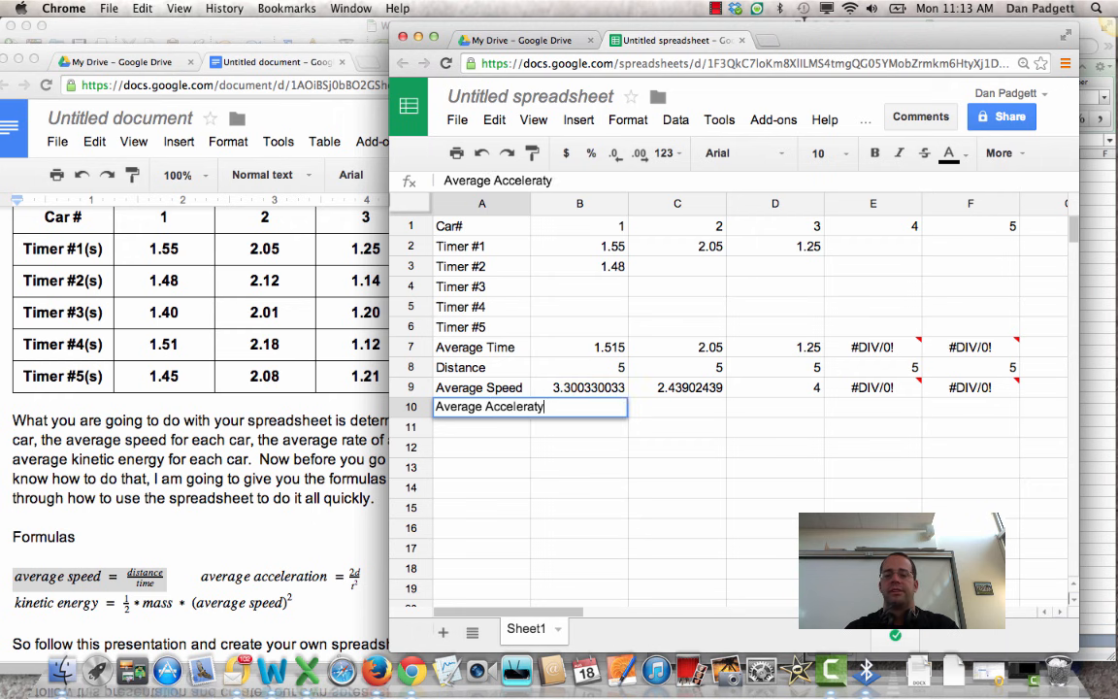
type("ion")
key("Return")
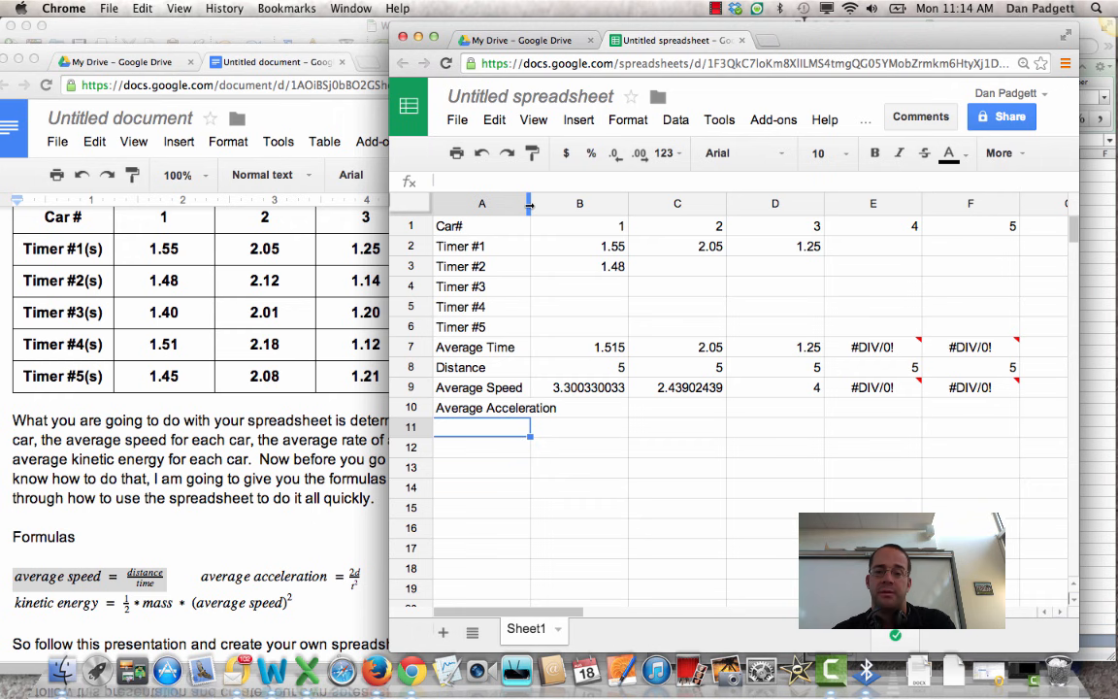
double_click(530, 205)
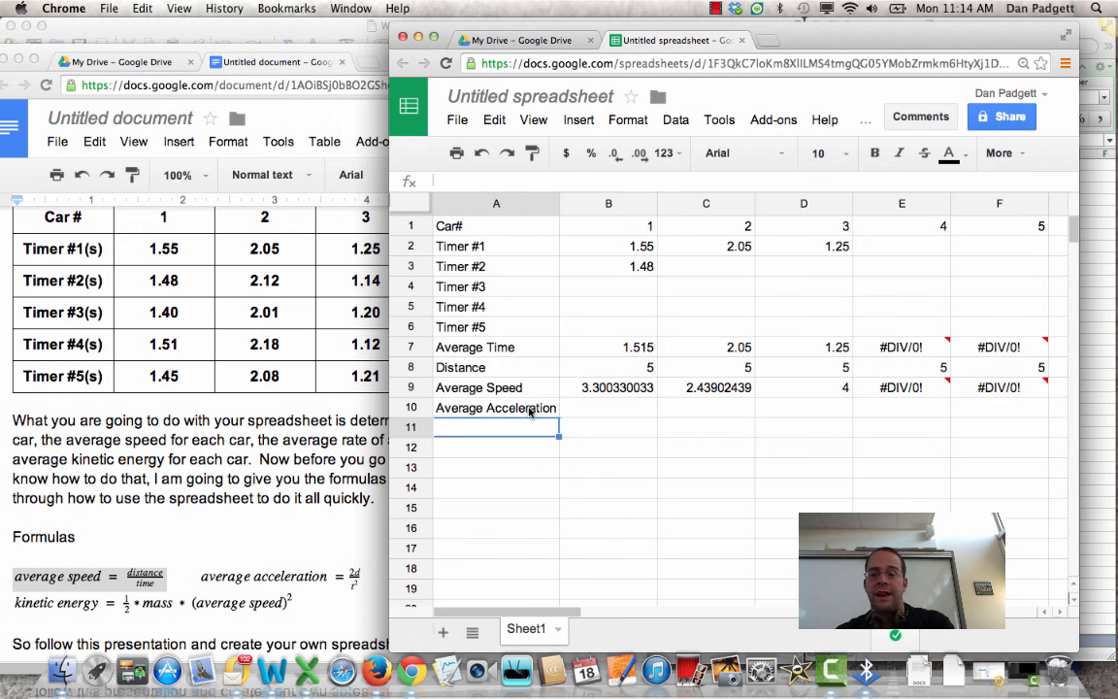
- Highlight the average acceleration and kinetic energy formulas in the instructions document and return to cell B10 of the spreadsheet
left_click(623, 412)
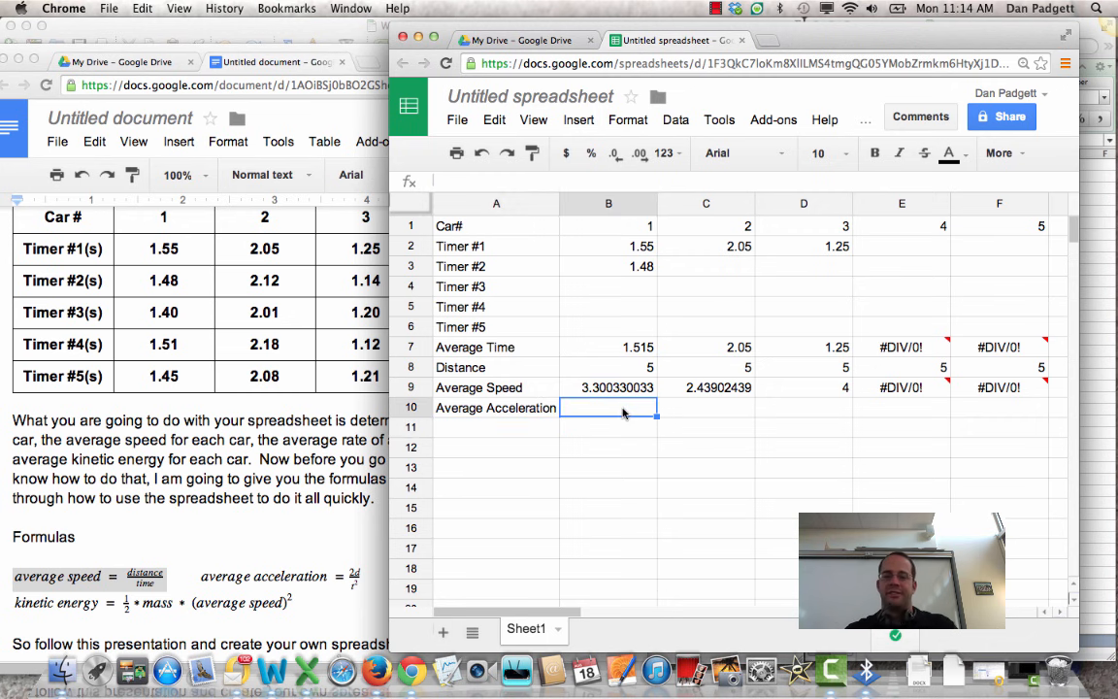
left_click(310, 495)
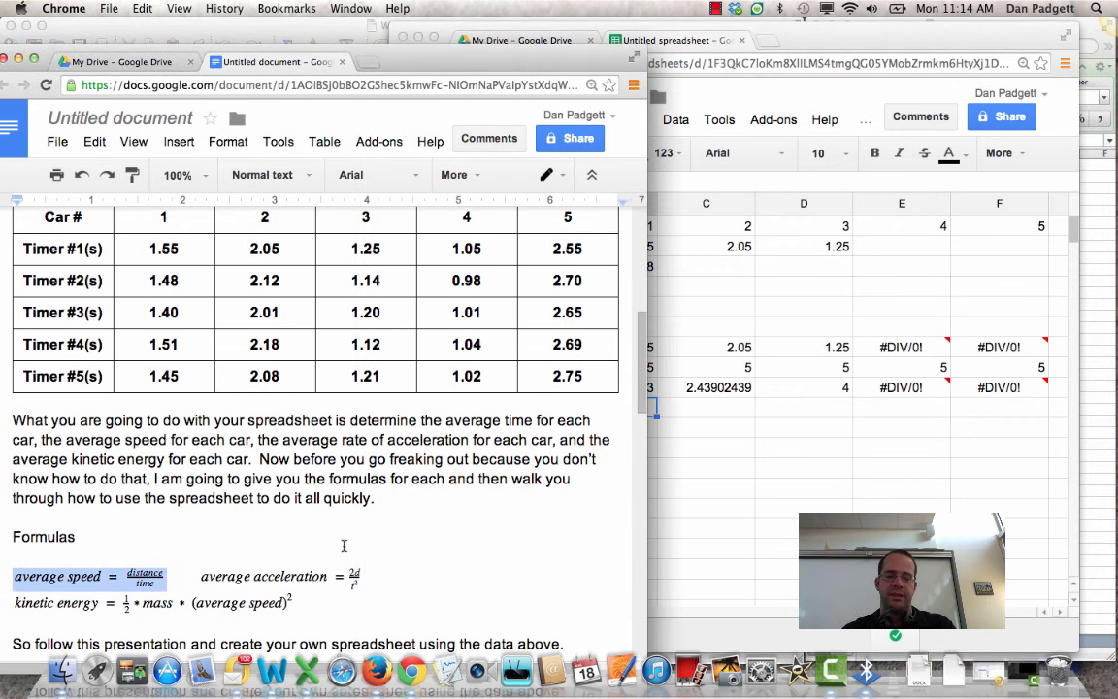
left_click_drag(199, 575, 305, 604)
left_click(650, 408)
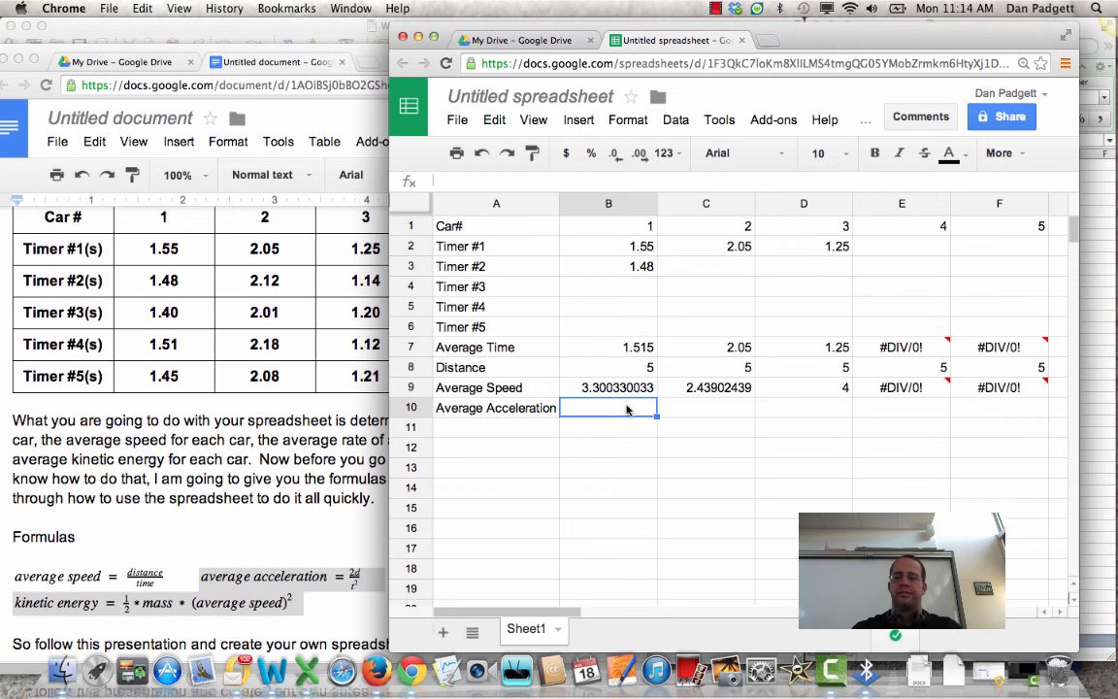
- Calculate car 1's average acceleration in B10 with the formula =2*B8/B7^2
type("=")
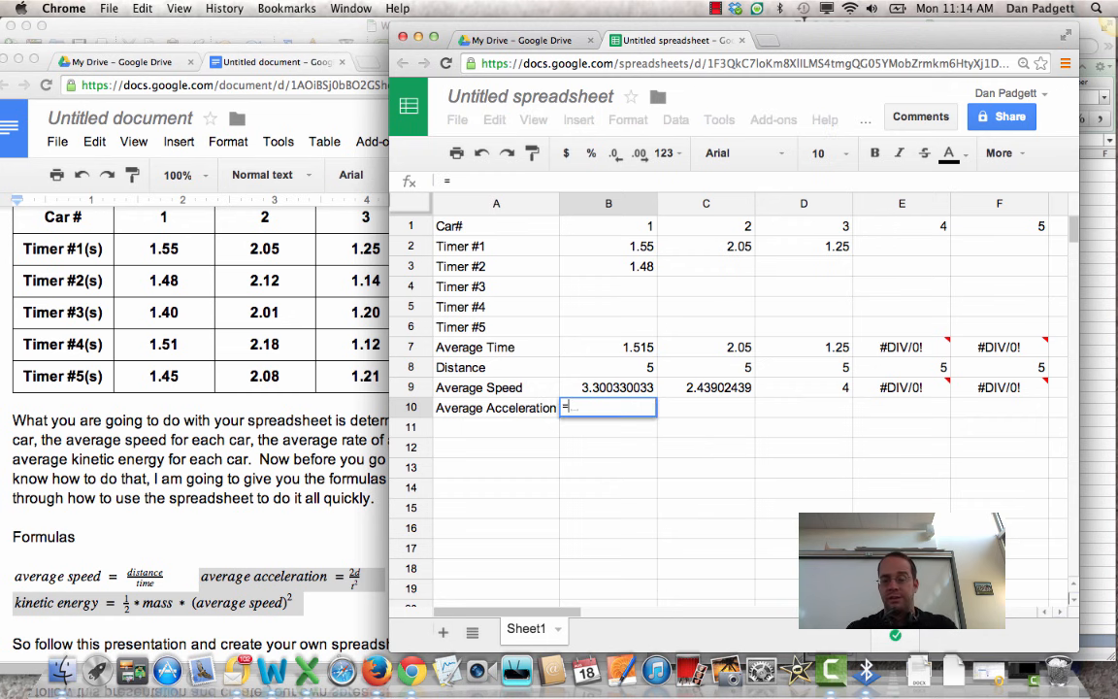
type("2")
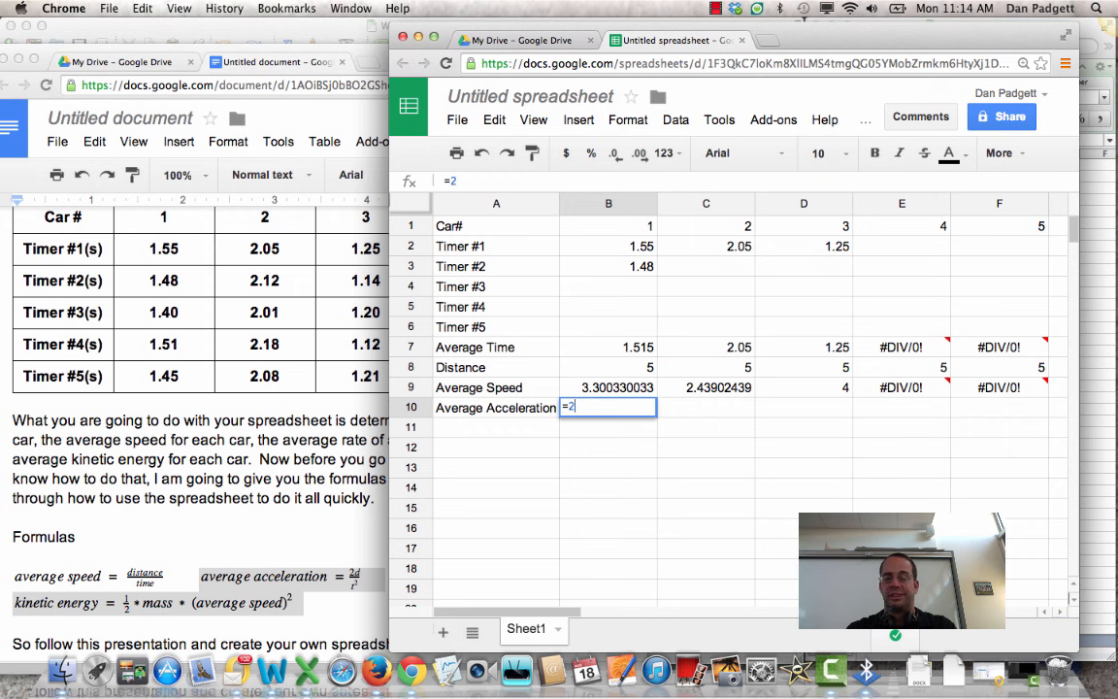
type("*")
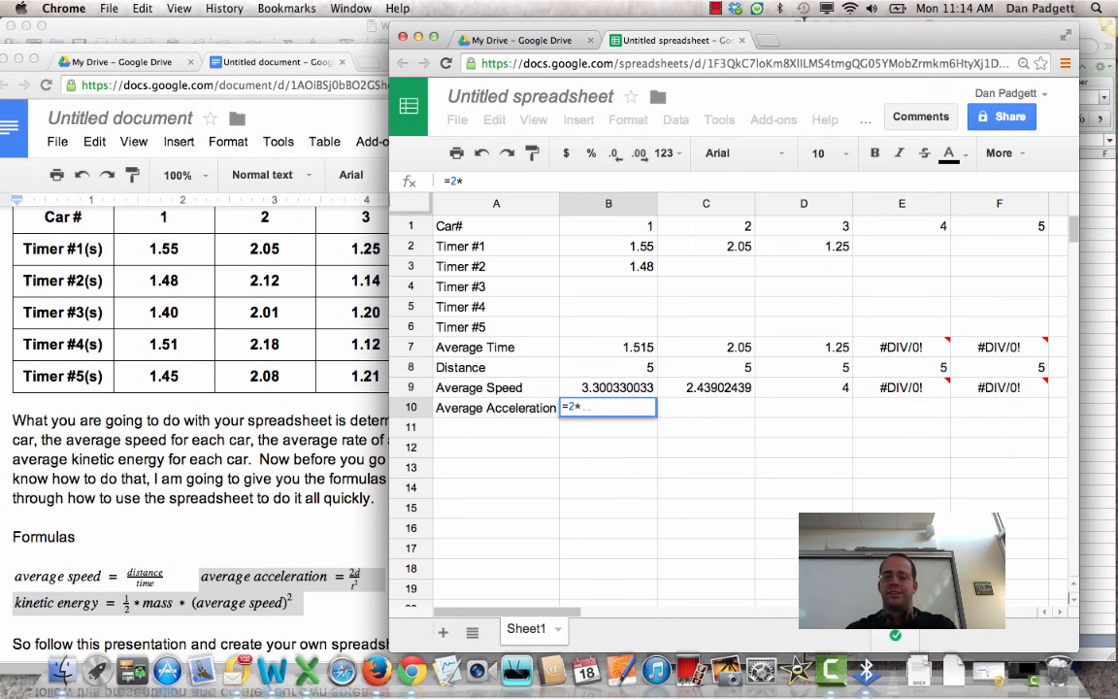
left_click(622, 370)
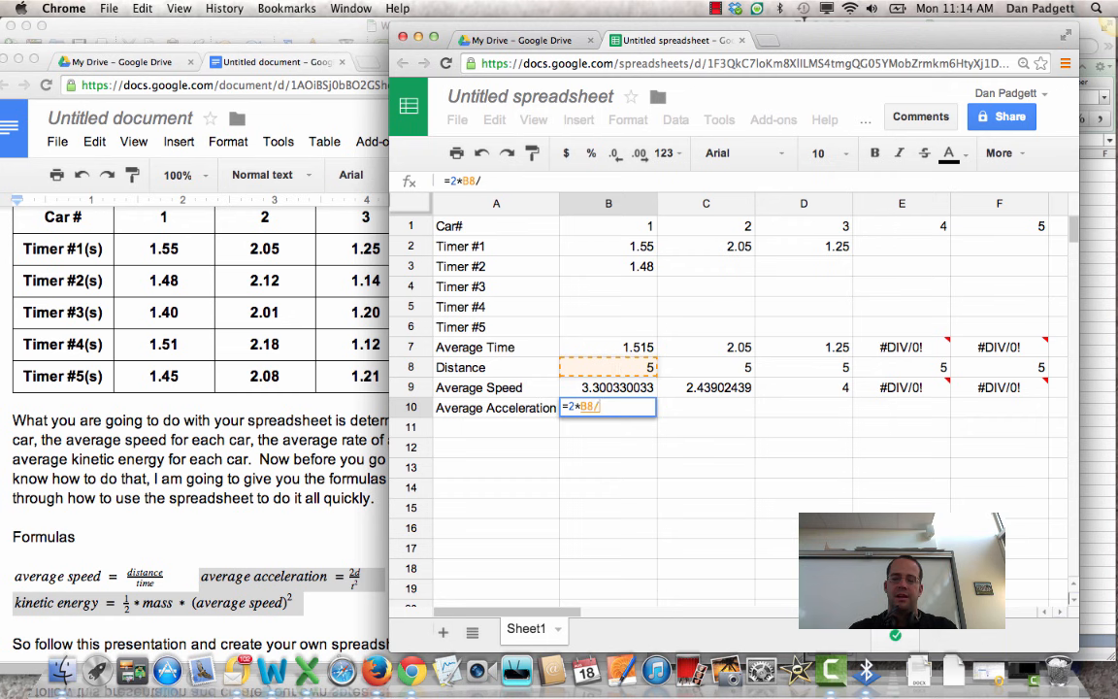
type("/")
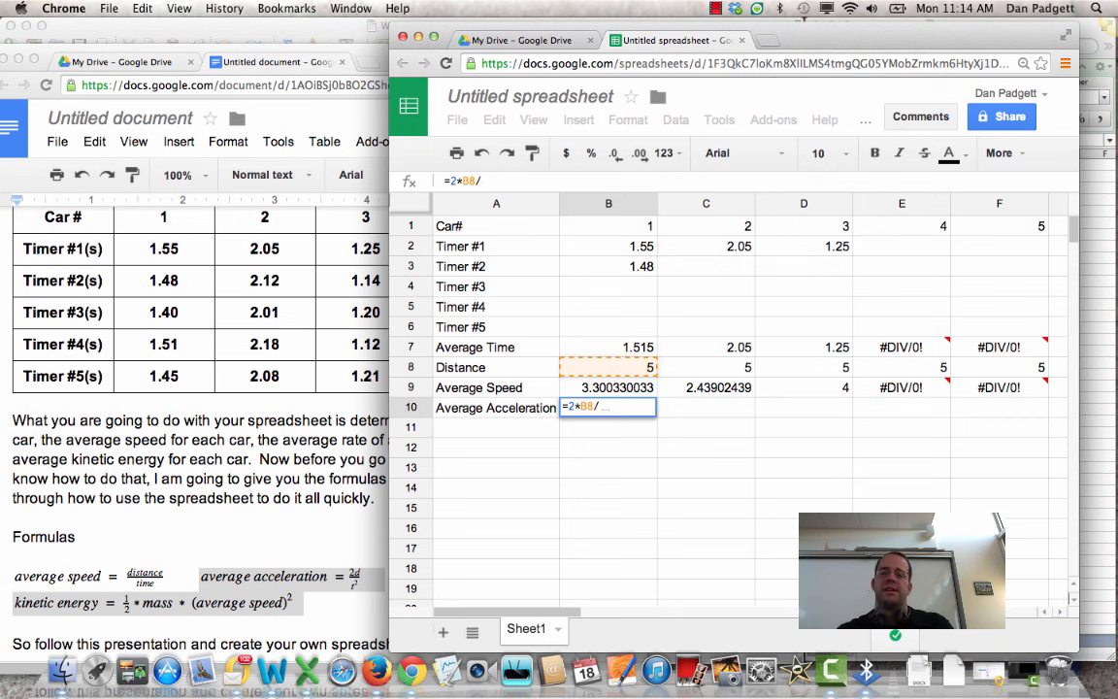
left_click(632, 353)
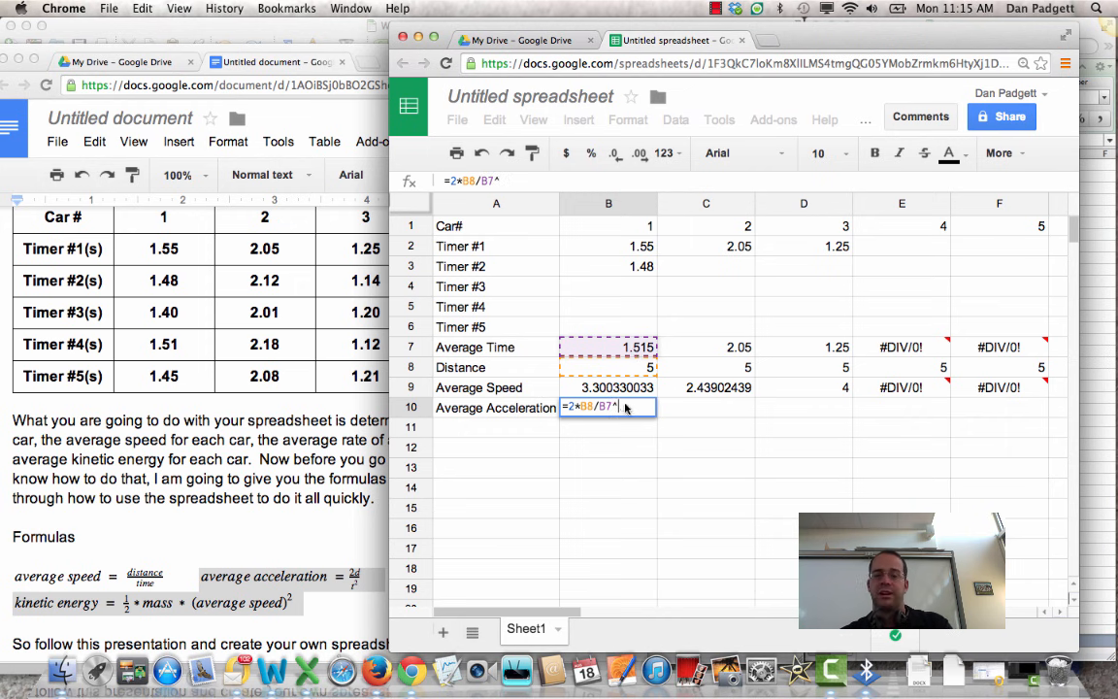
type("^")
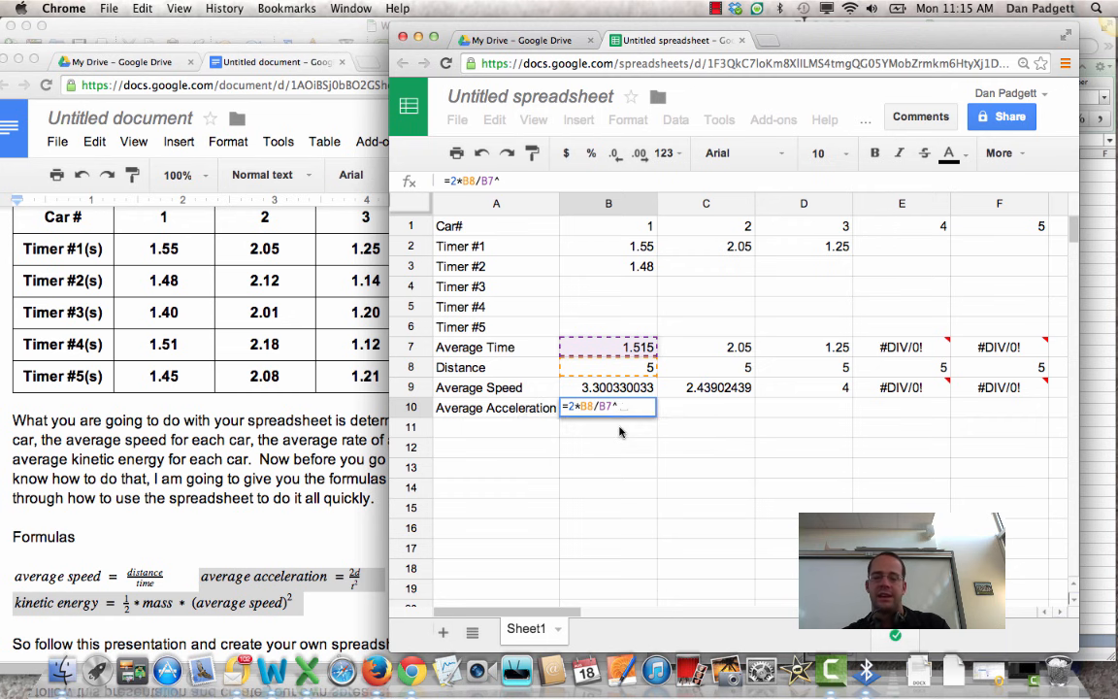
type("2")
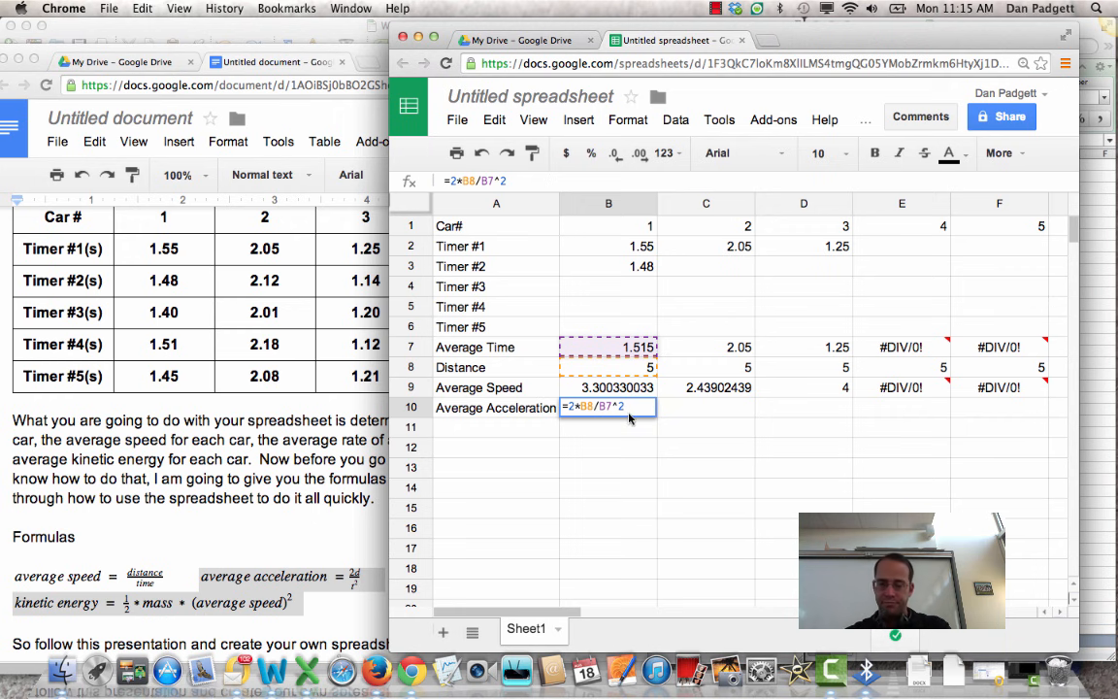
key("Return")
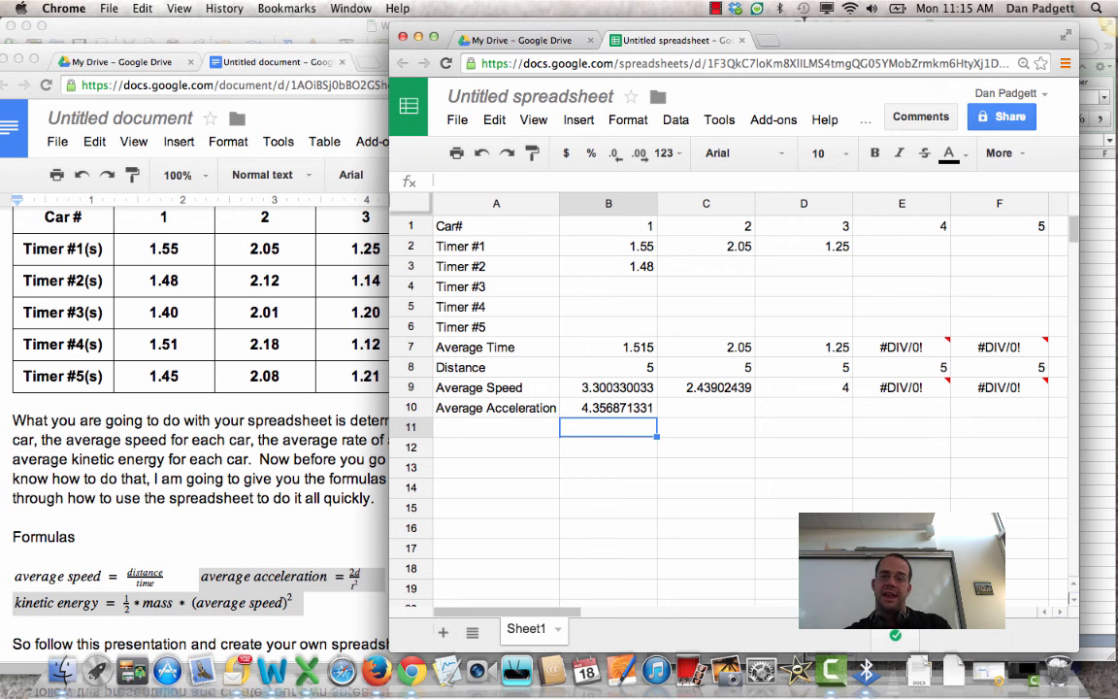
- Fill car 1's average acceleration formula from B10 across to F10 for the other cars
left_click(637, 412)
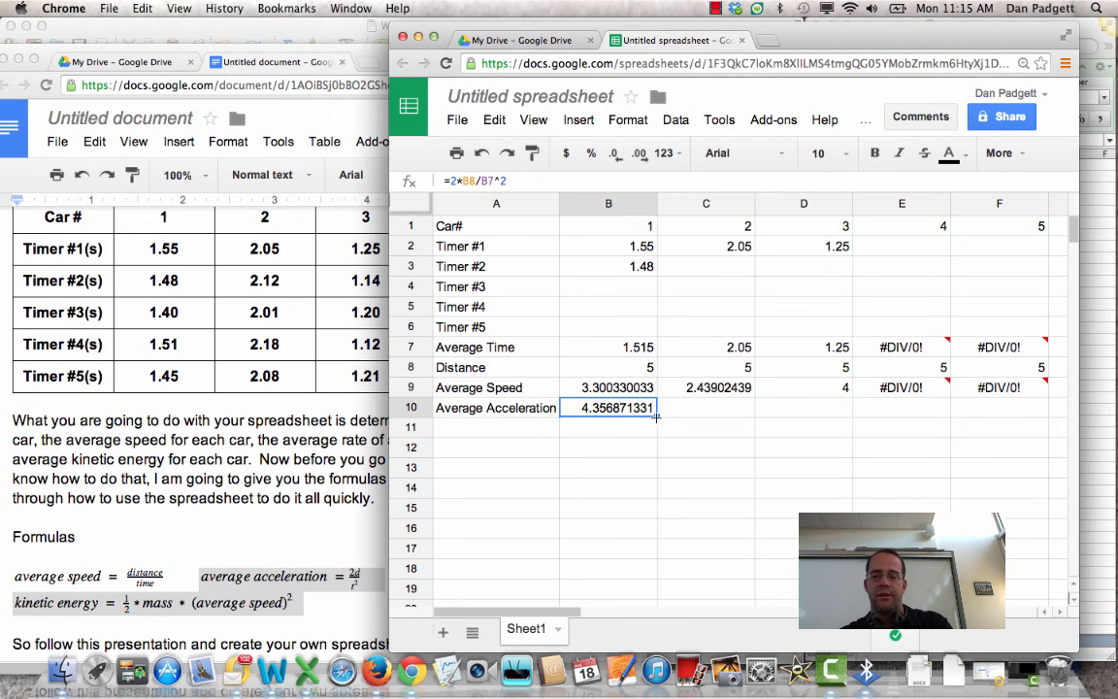
left_click_drag(656, 415, 997, 407)
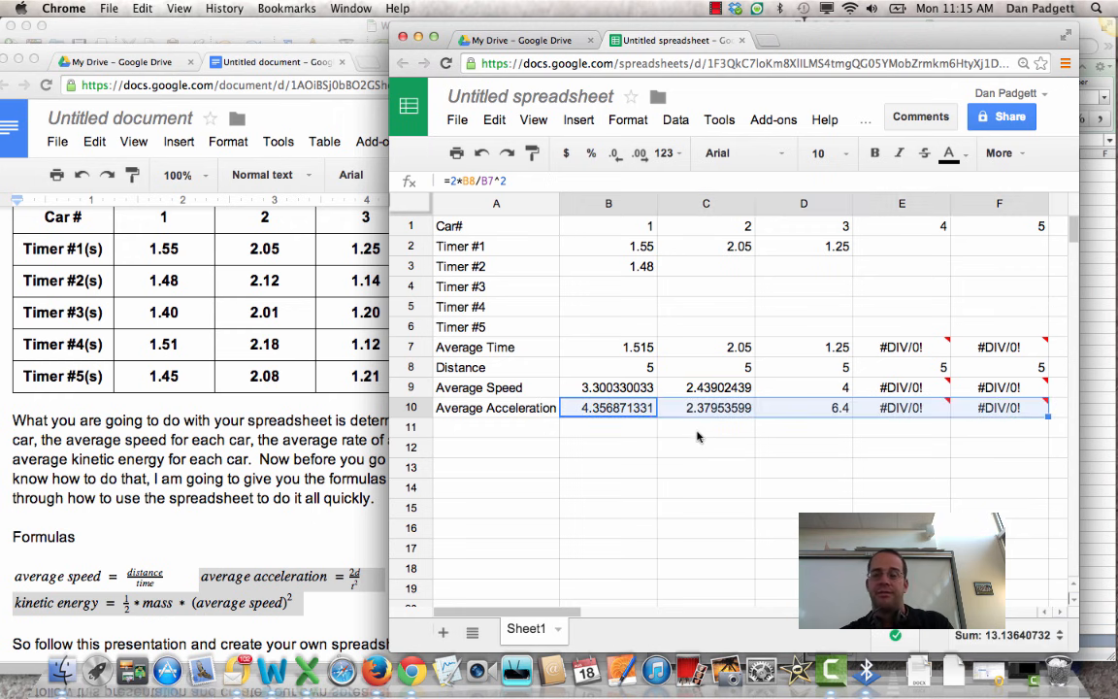
mouse_move(997, 407)
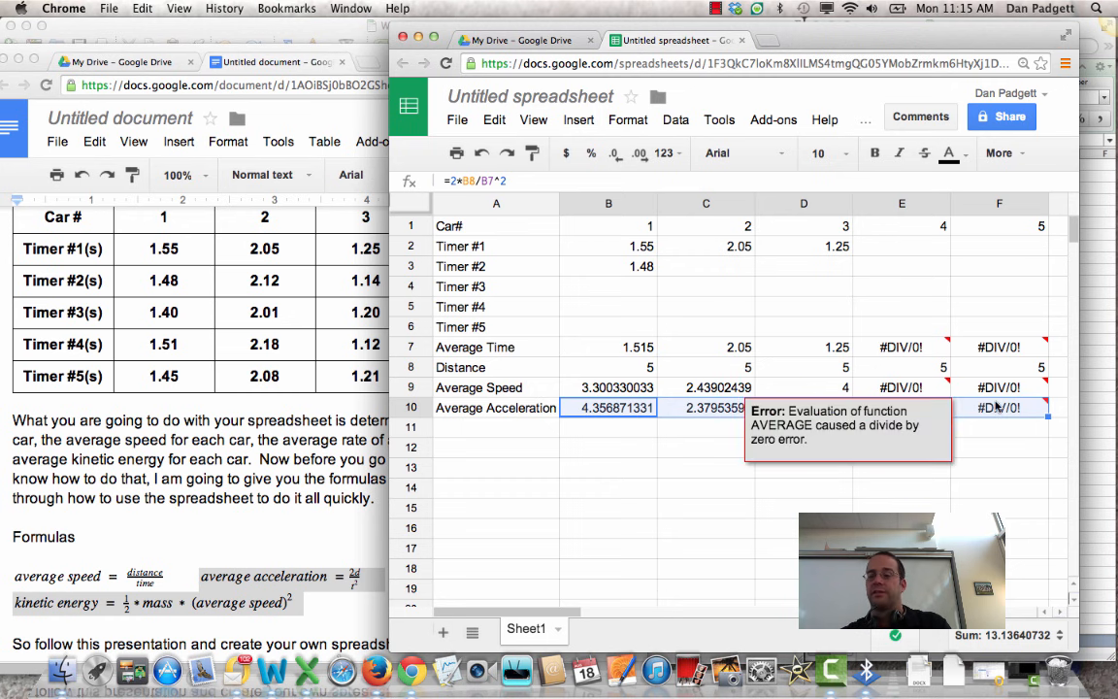
- Label cell A11 as Kinetic Energy, beneath the Average Acceleration label
left_click(500, 427)
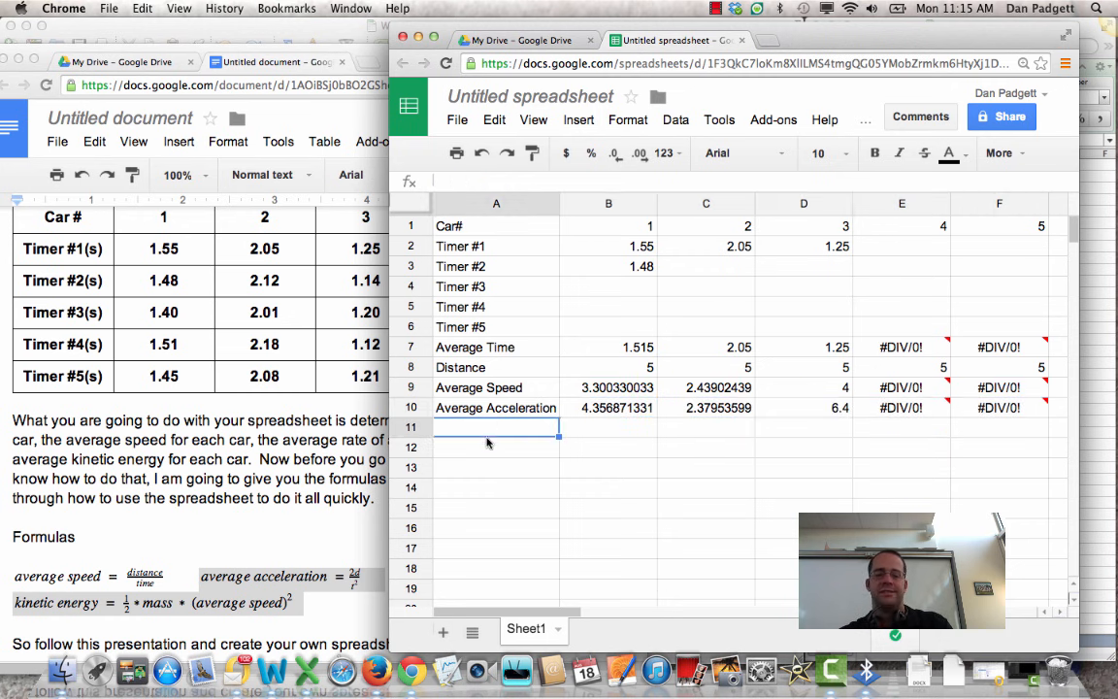
left_click(141, 603)
left_click(674, 488)
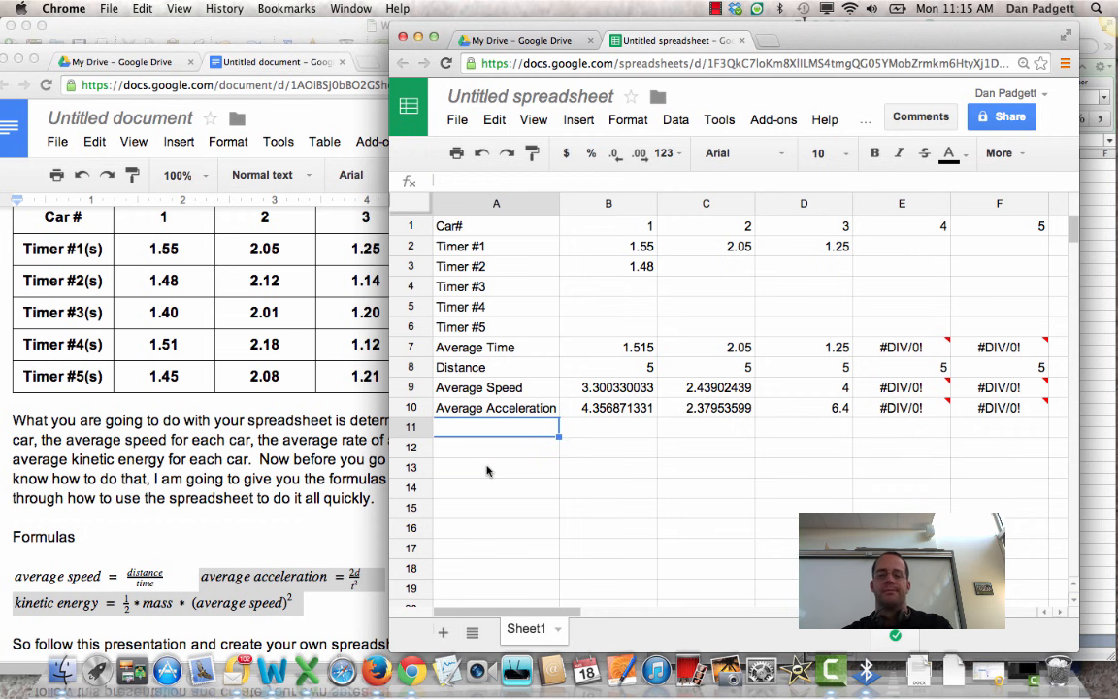
type("Kinety")
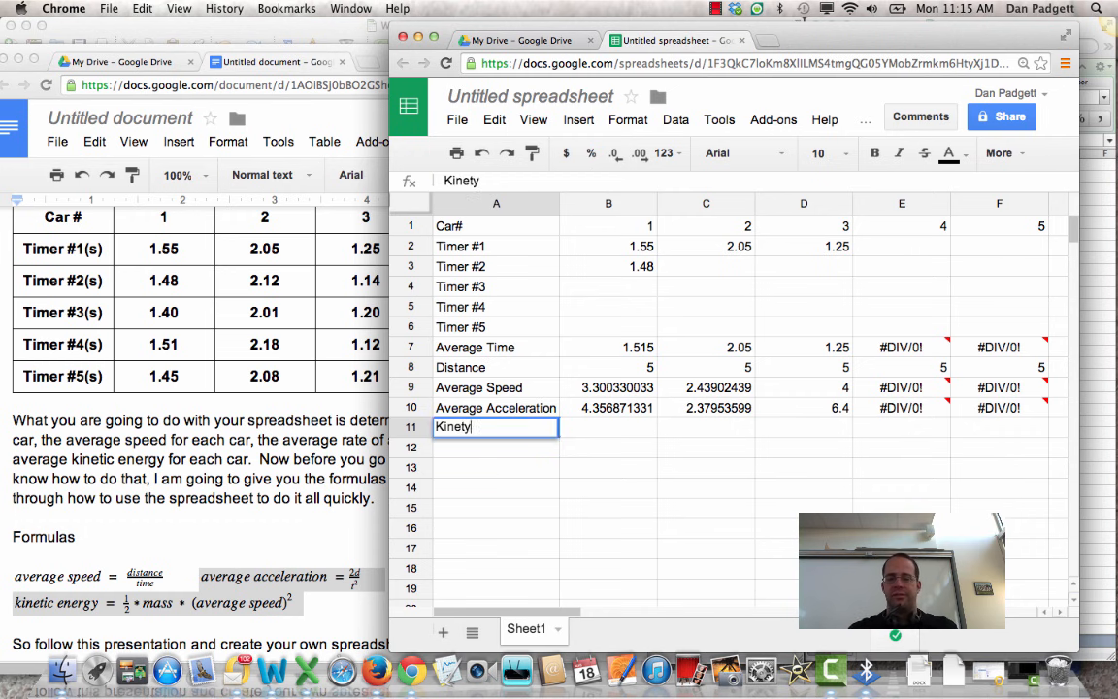
key("BackSpace")
type("ic Energy")
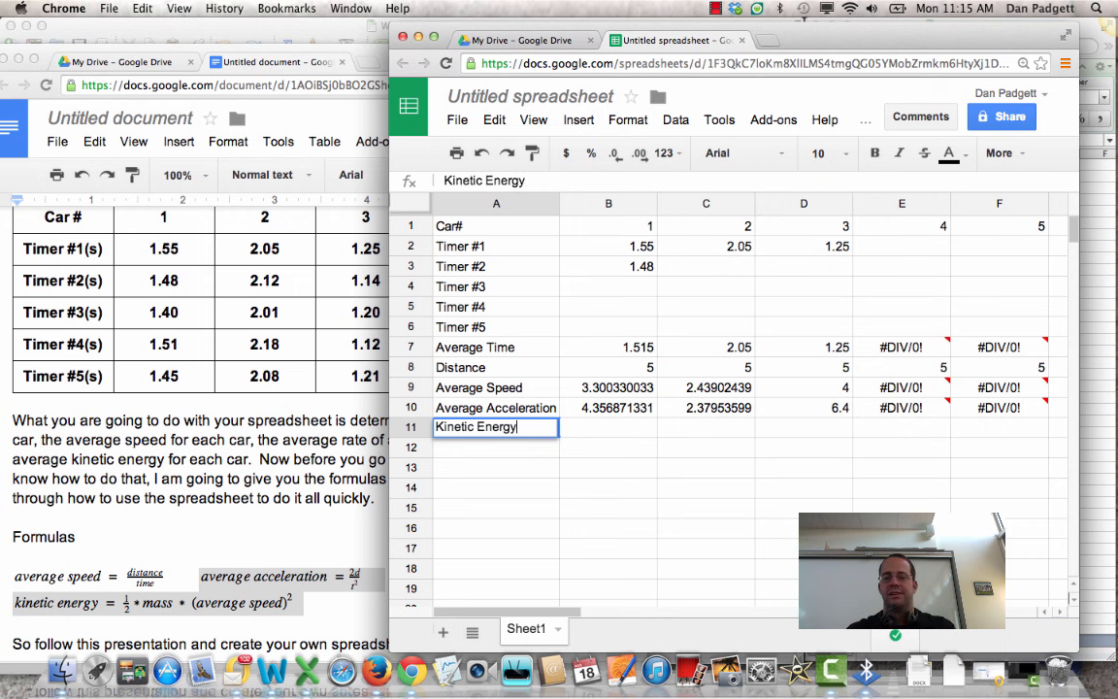
key("Return")
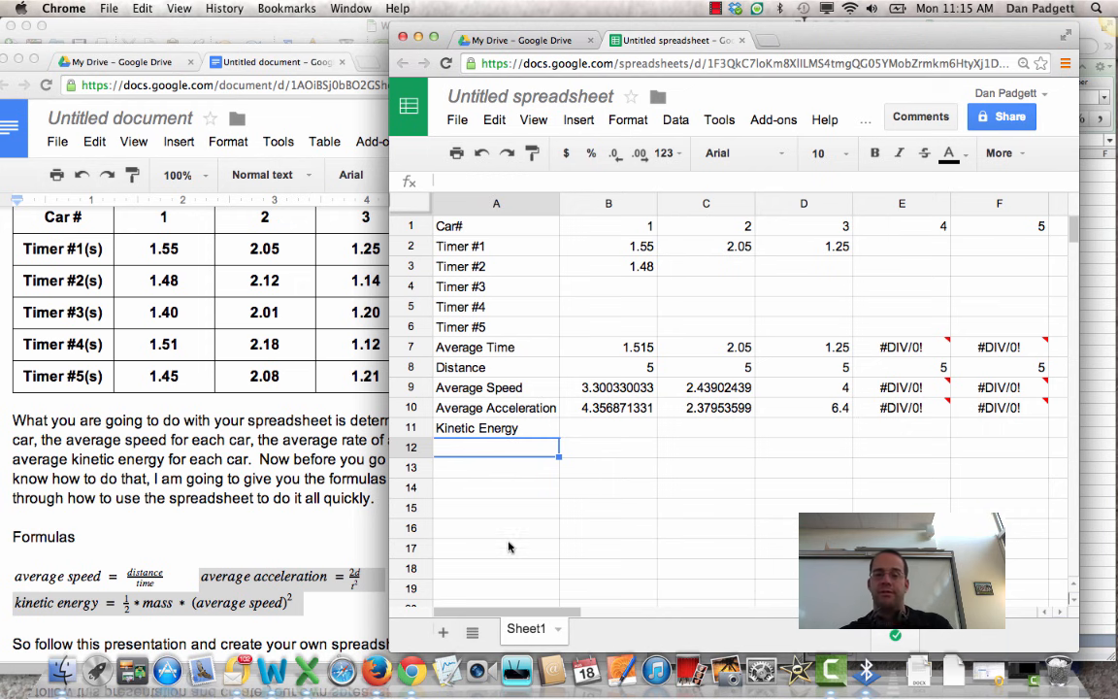
- Insert a row above the Kinetic Energy row and label its column A cell Mass
left_click(466, 430)
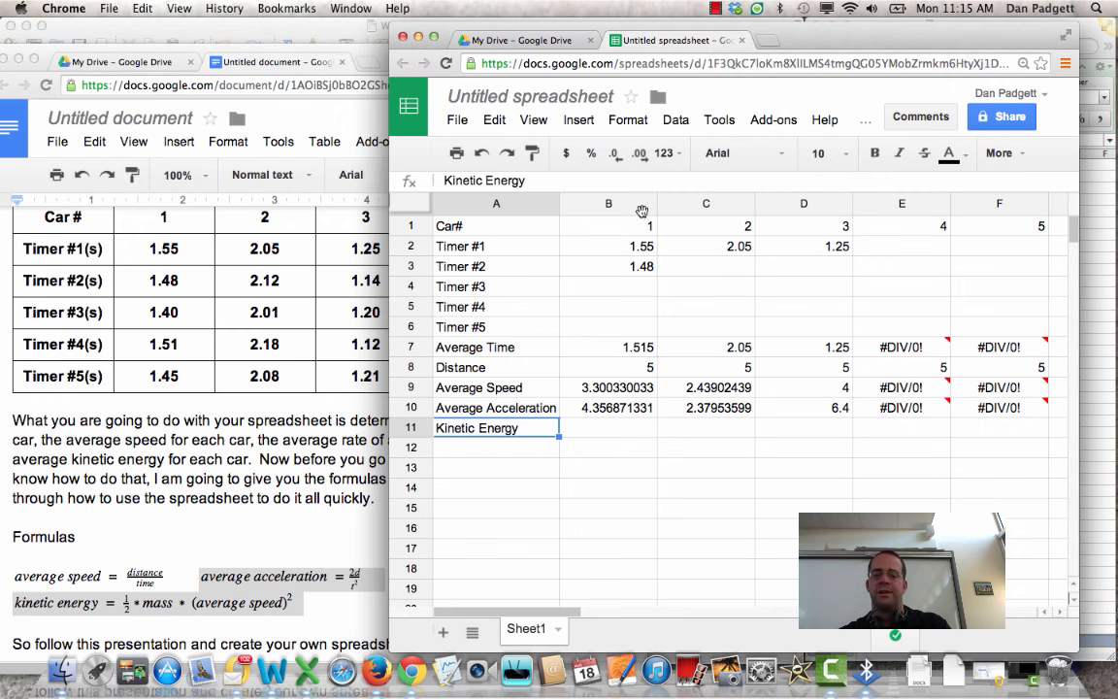
left_click(582, 124)
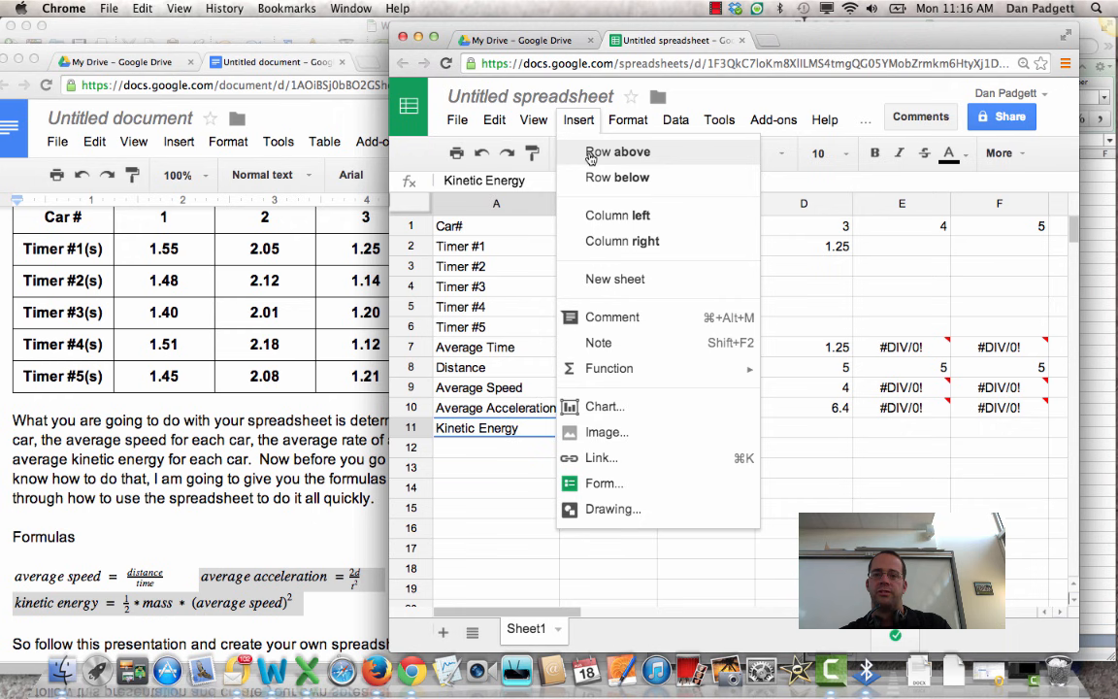
left_click(590, 157)
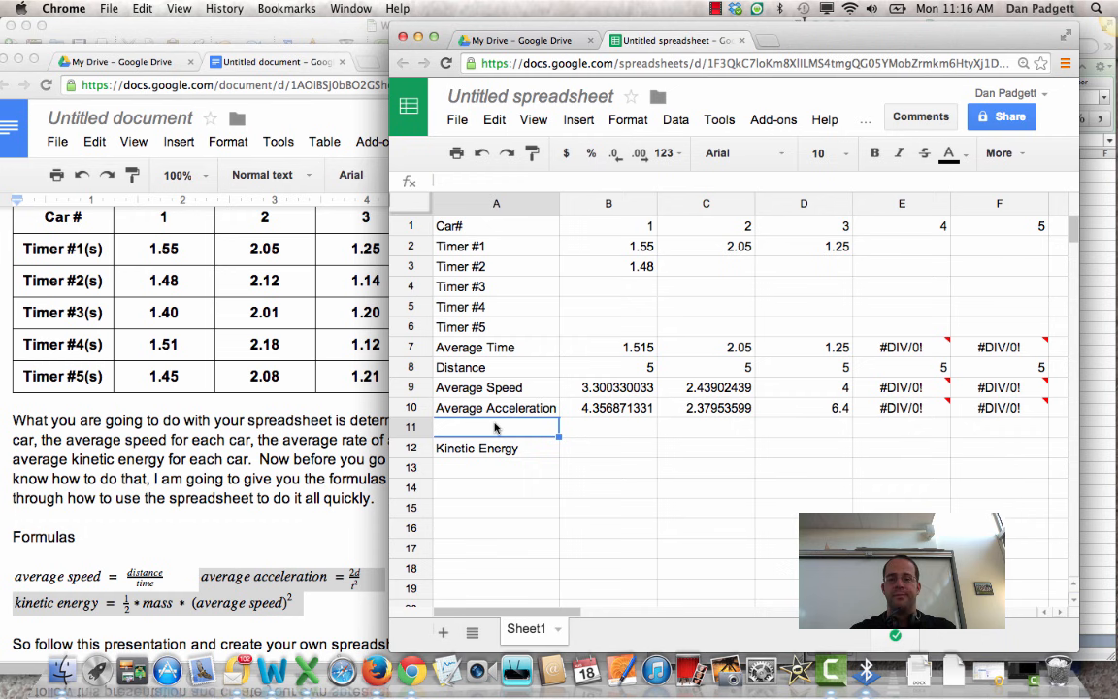
type("Mass")
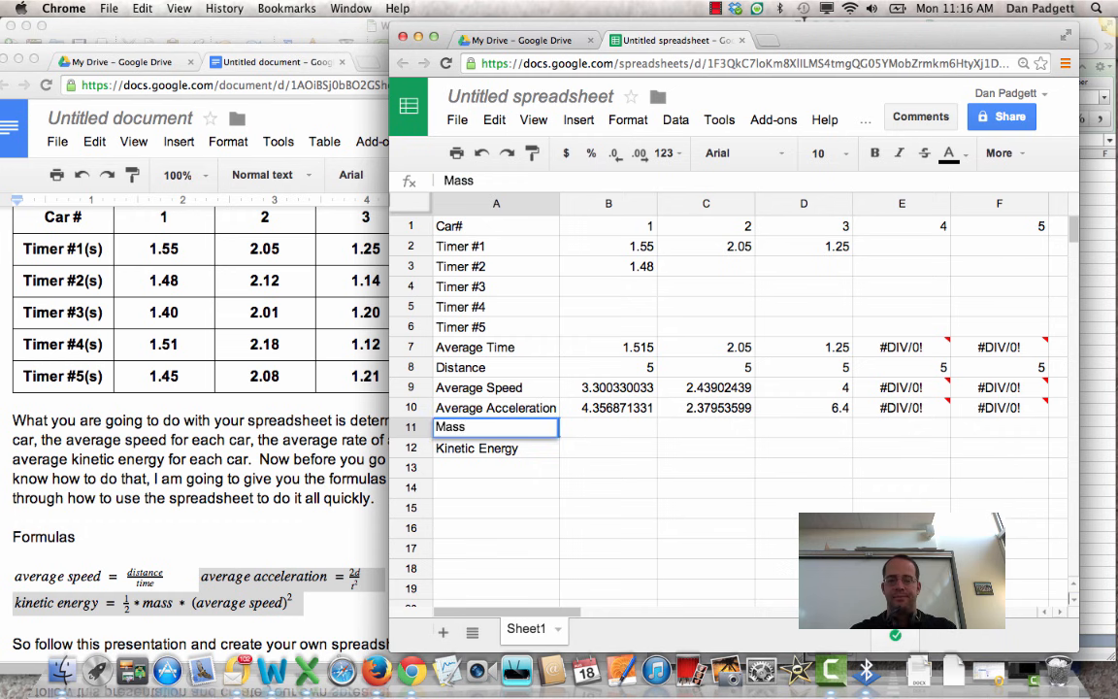
key("Tab")
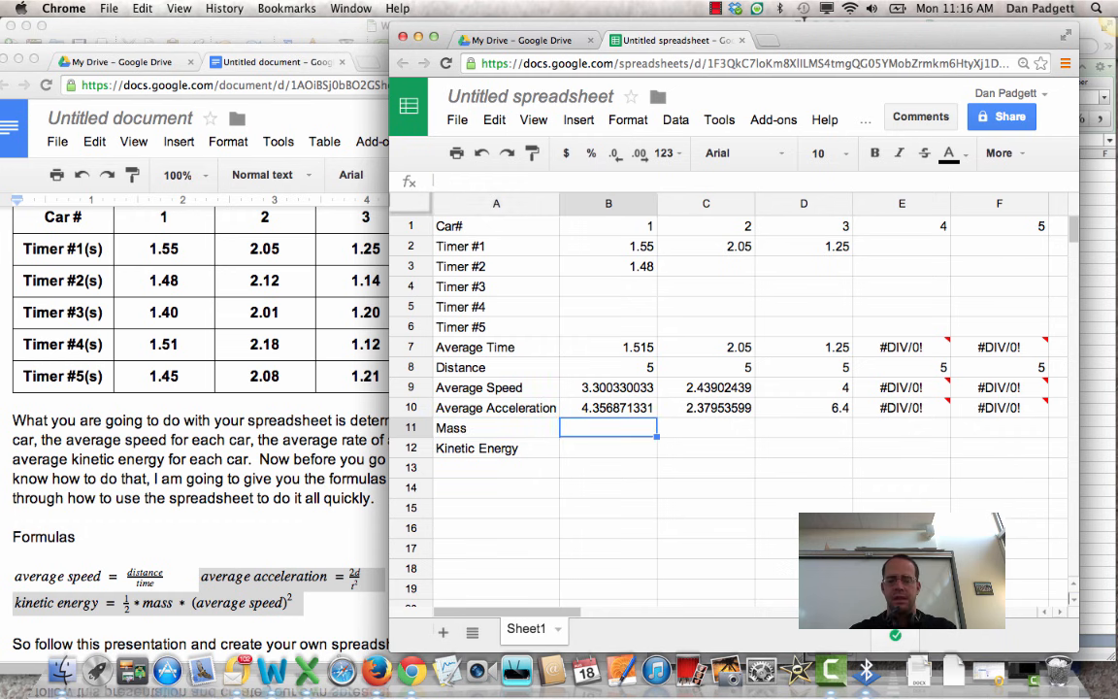
- Enter a mass of 1.5 for car 1 in B11 and fill it across to F11 for the other cars
type("1.5")
key("Tab")
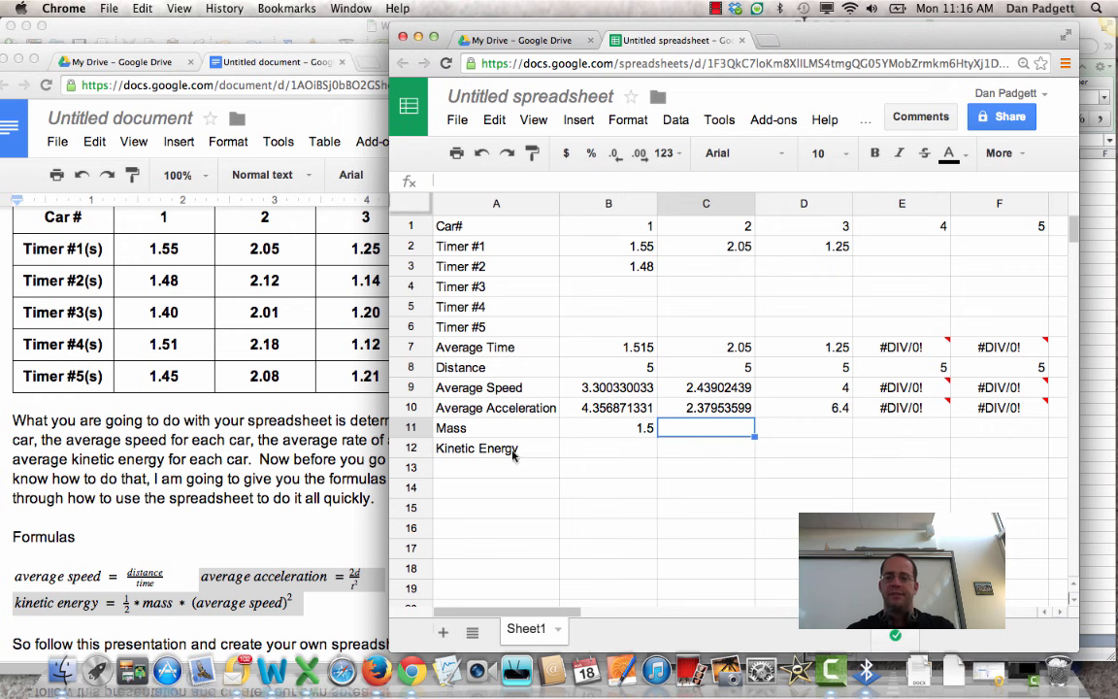
left_click(572, 429)
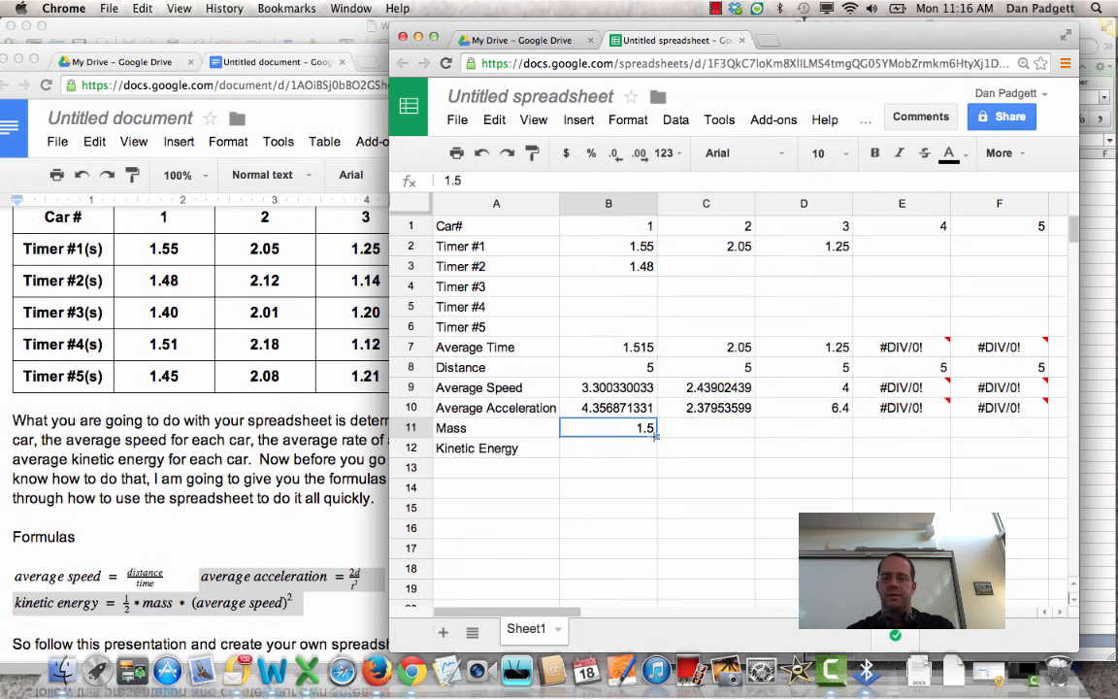
left_click_drag(656, 438, 1002, 427)
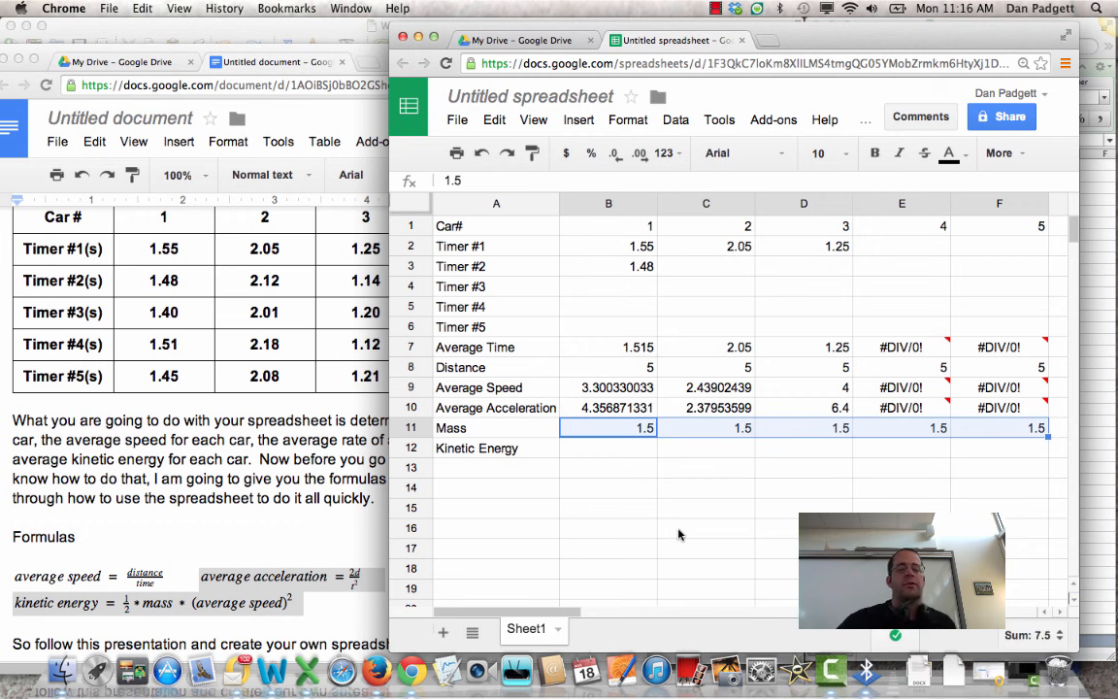
- Calculate car 1's kinetic energy in B12 with the formula =0.5*B11*B9^2 and fill it across to F12
left_click(614, 448)
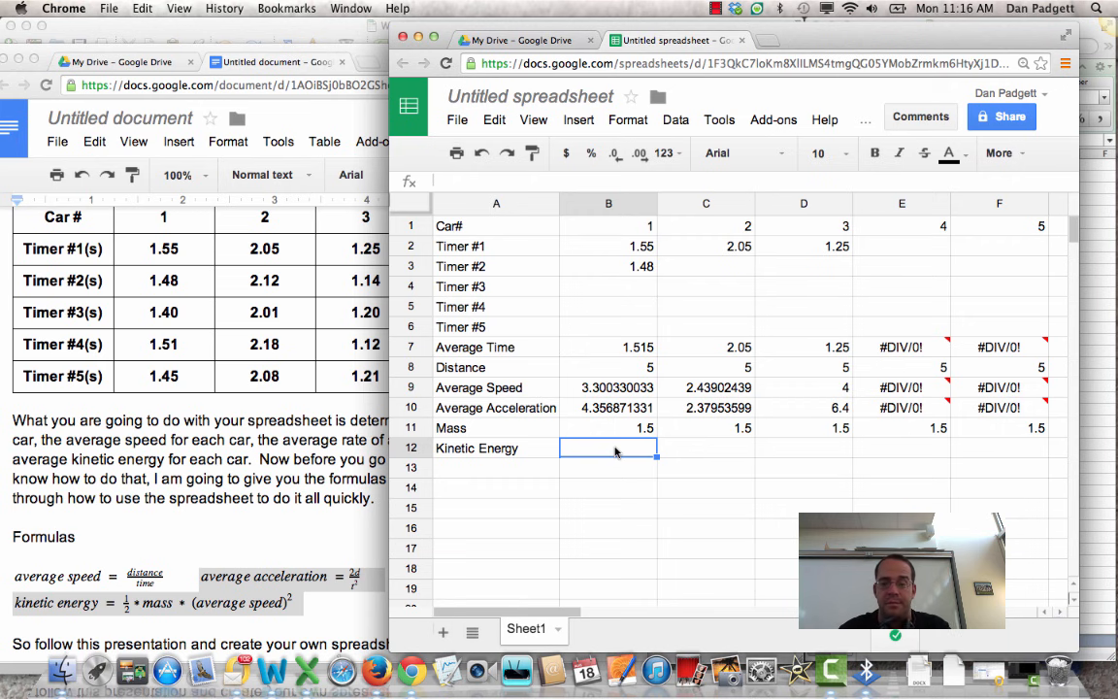
type("=0")
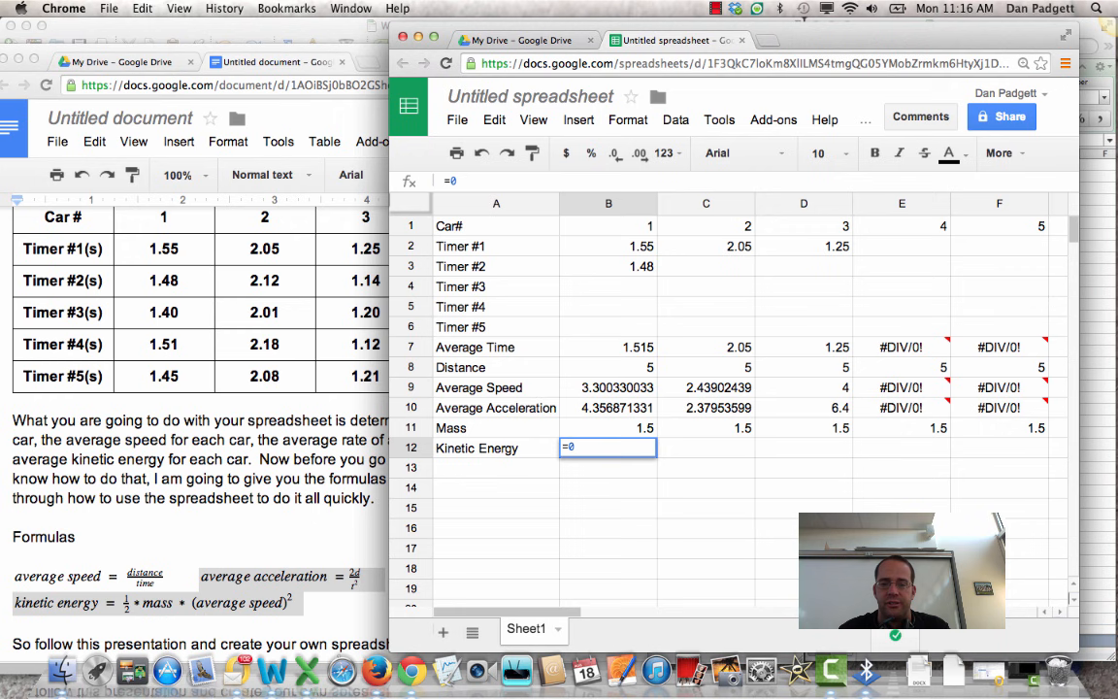
type(".5")
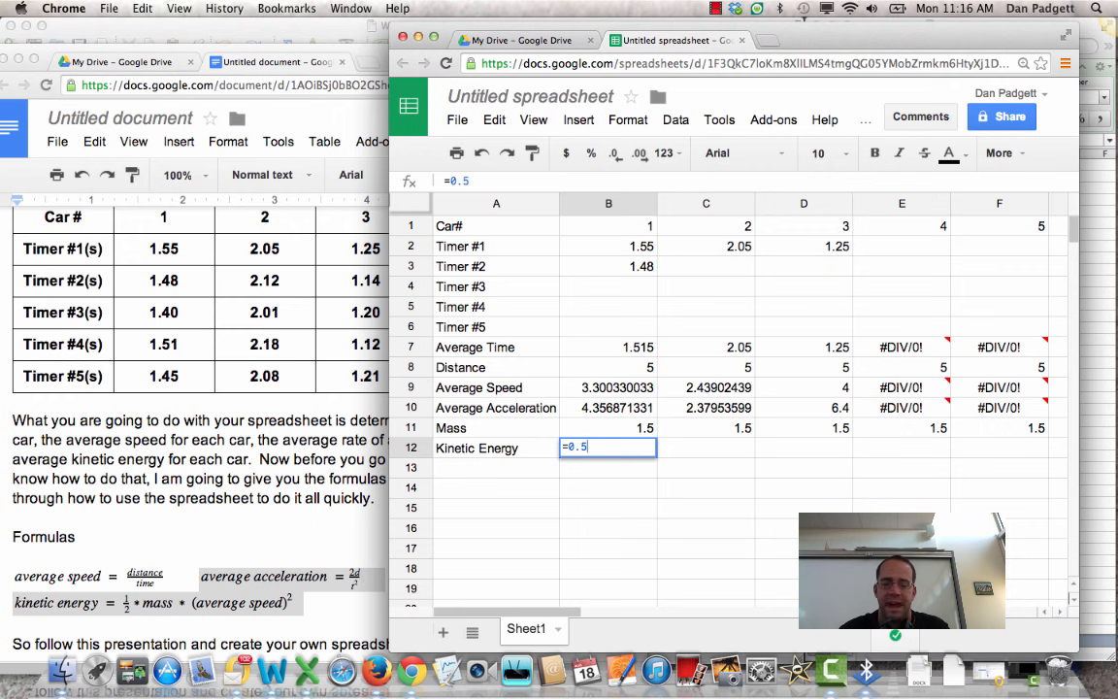
type("*")
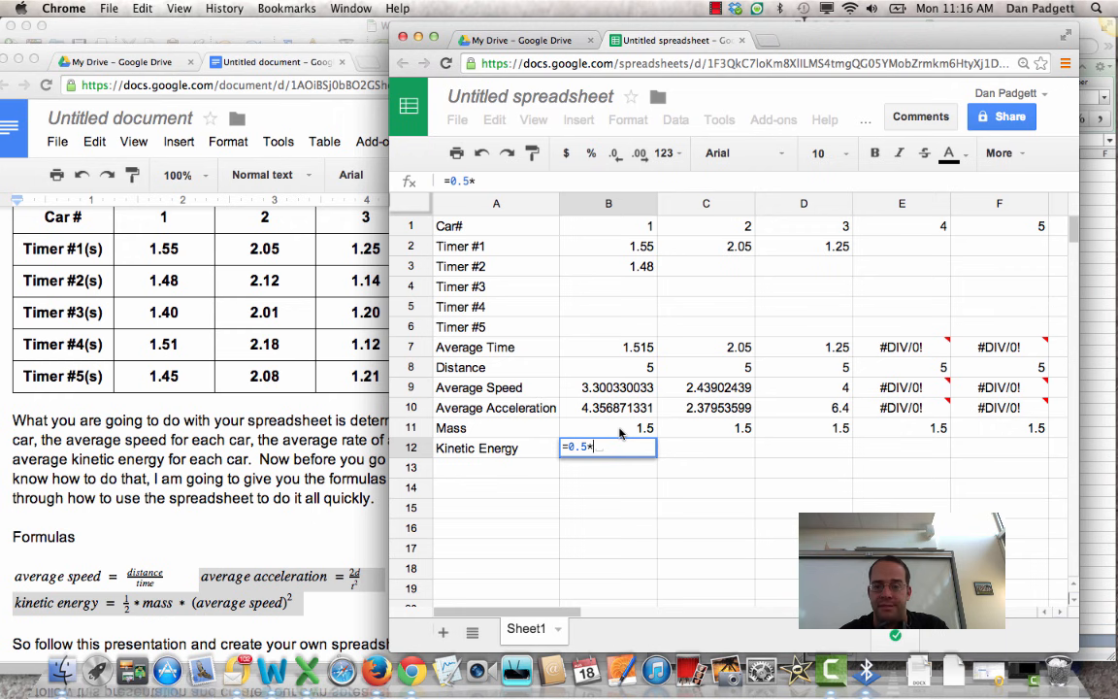
left_click(622, 433)
type("*")
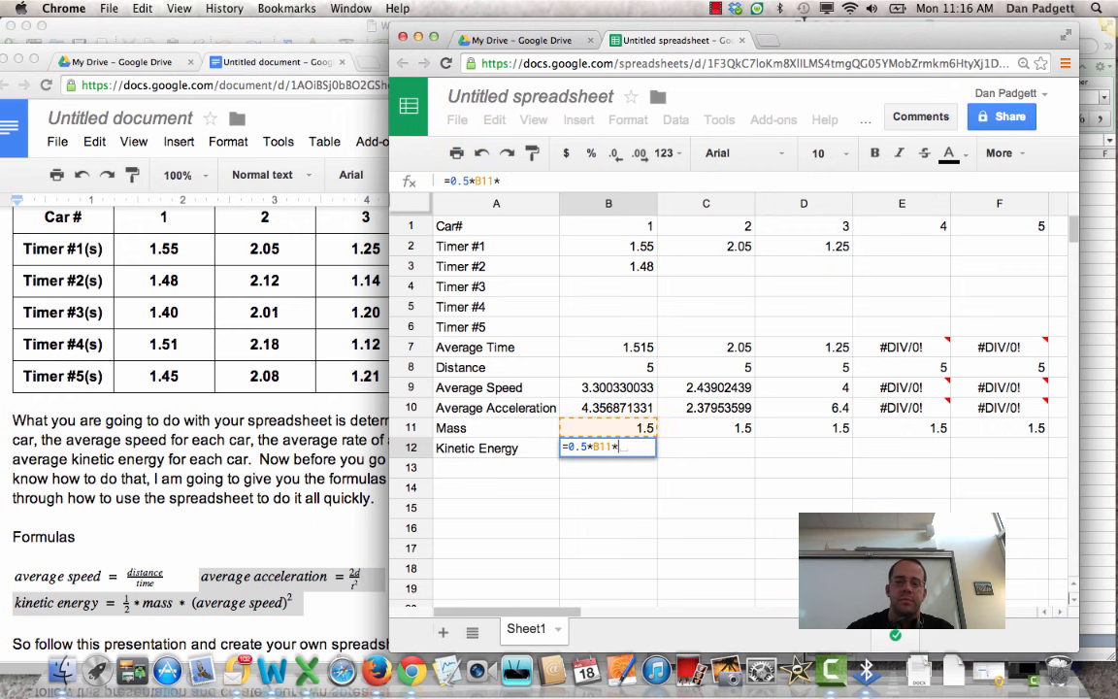
left_click(618, 391)
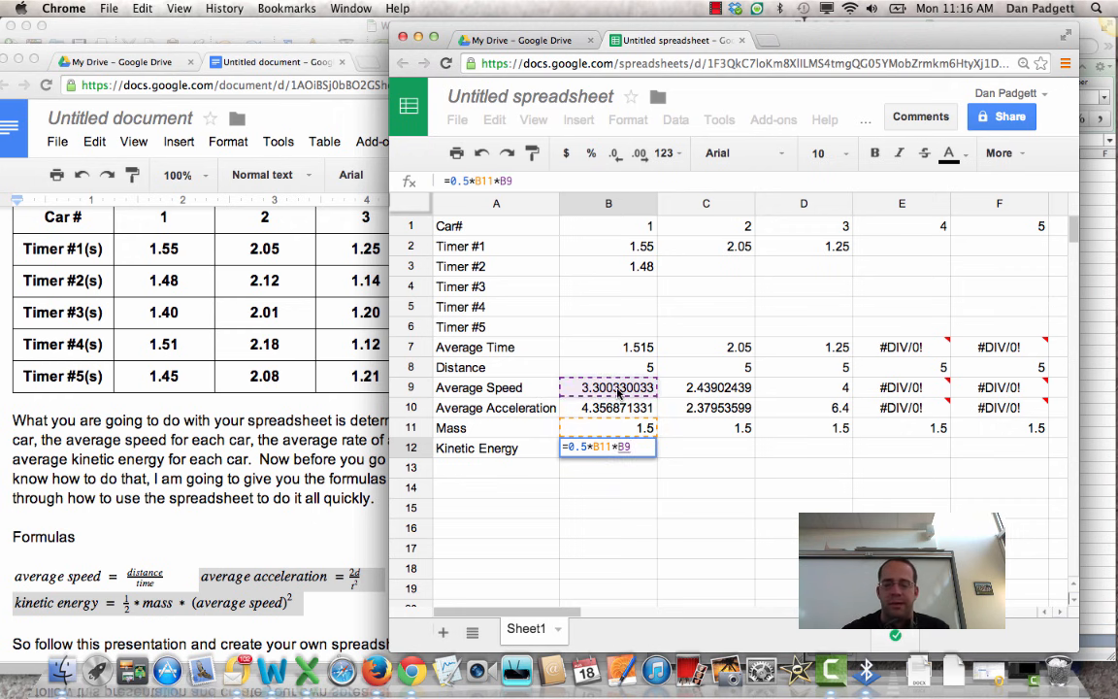
type("^")
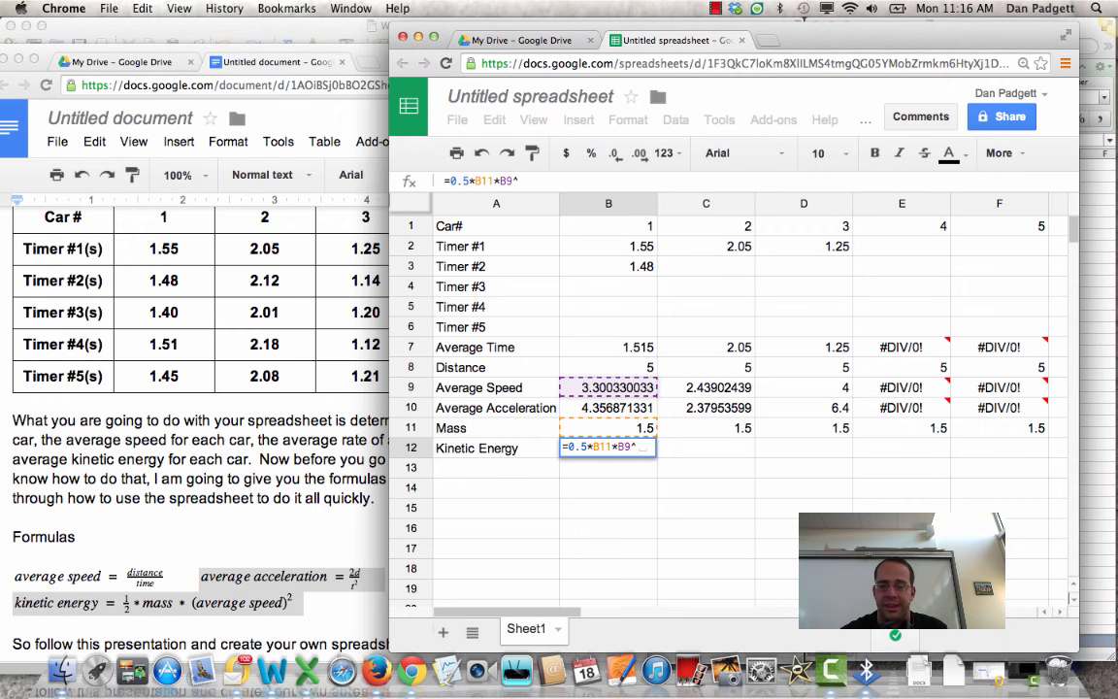
type("2")
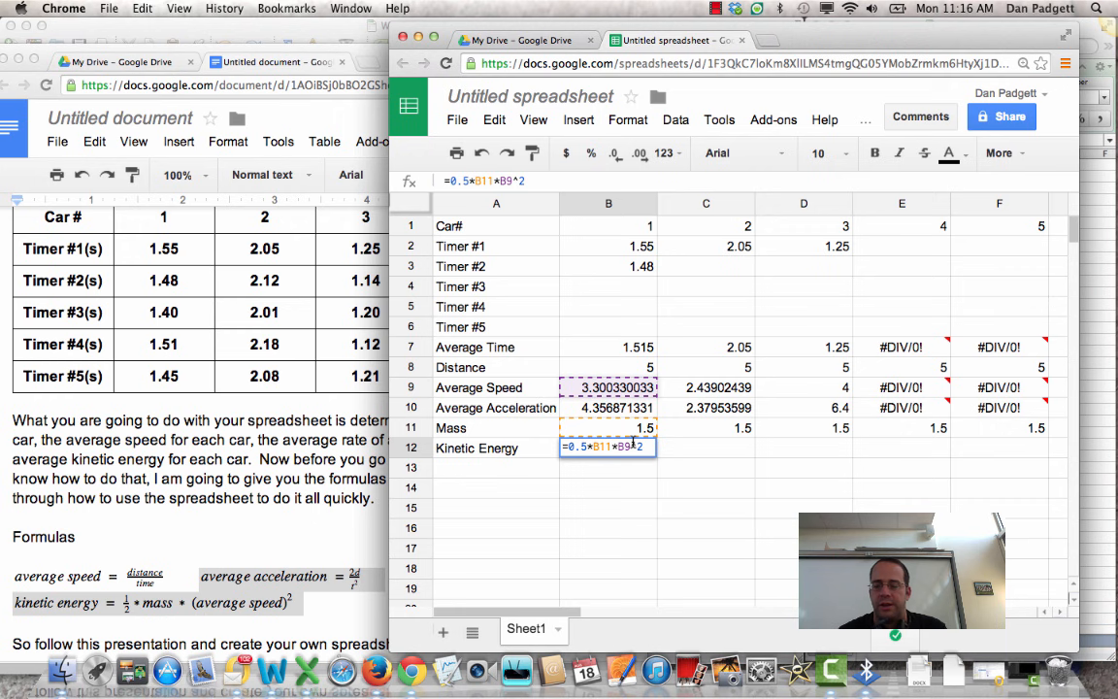
key("Return")
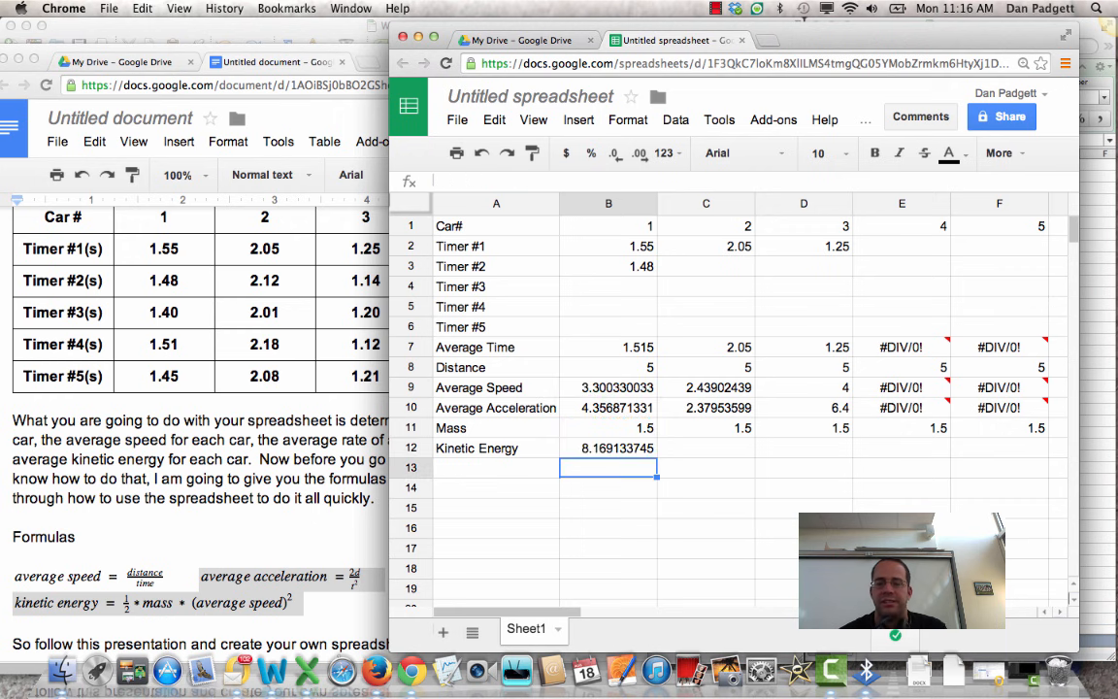
left_click(641, 448)
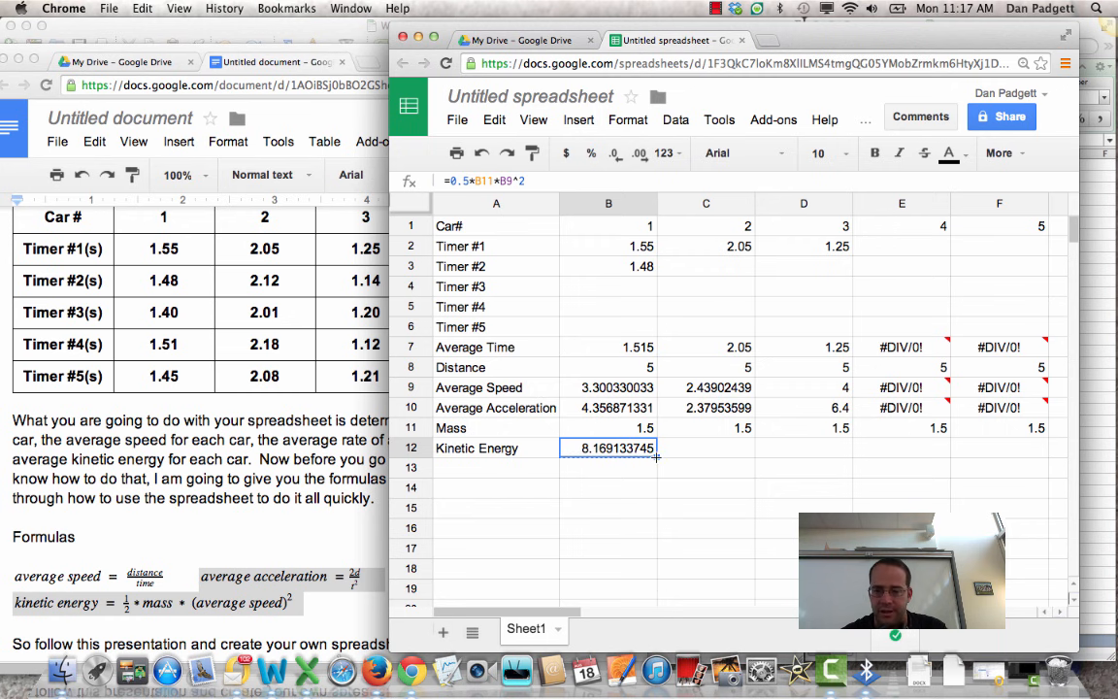
left_click_drag(656, 456, 993, 444)
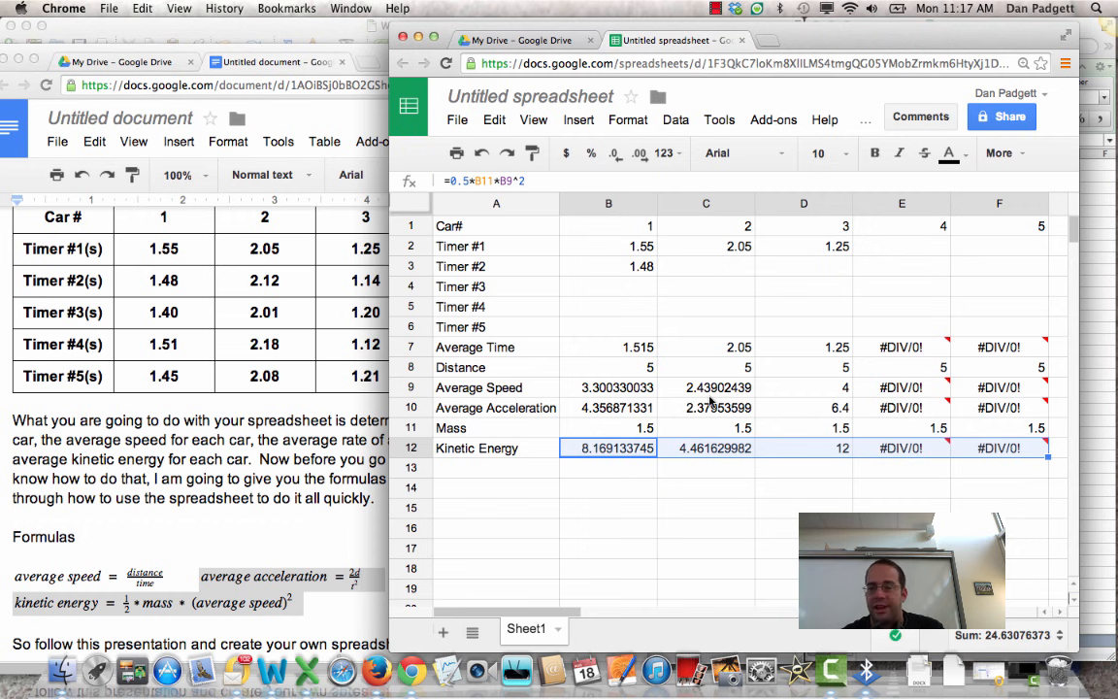
- Enter car 1's Timer #3, #4 and #5 times as 1.4, 1.51 and 1.45 in B4 through B6
left_click(592, 286)
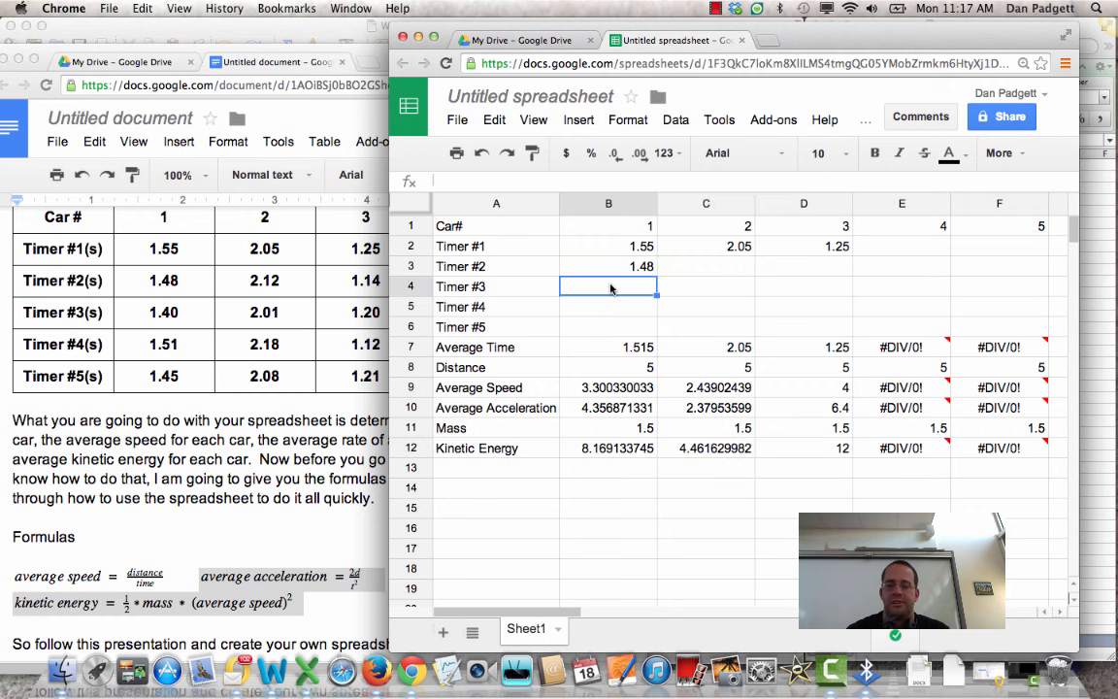
type("1.4")
key("Return")
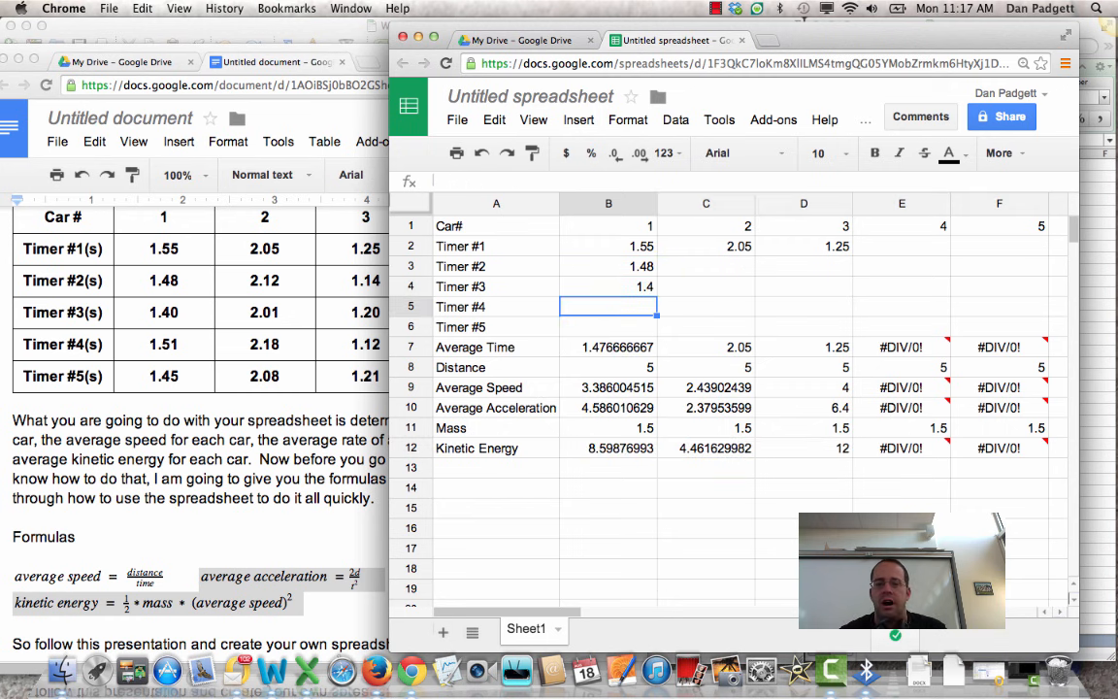
type("1.51")
key("Return")
type("1.45")
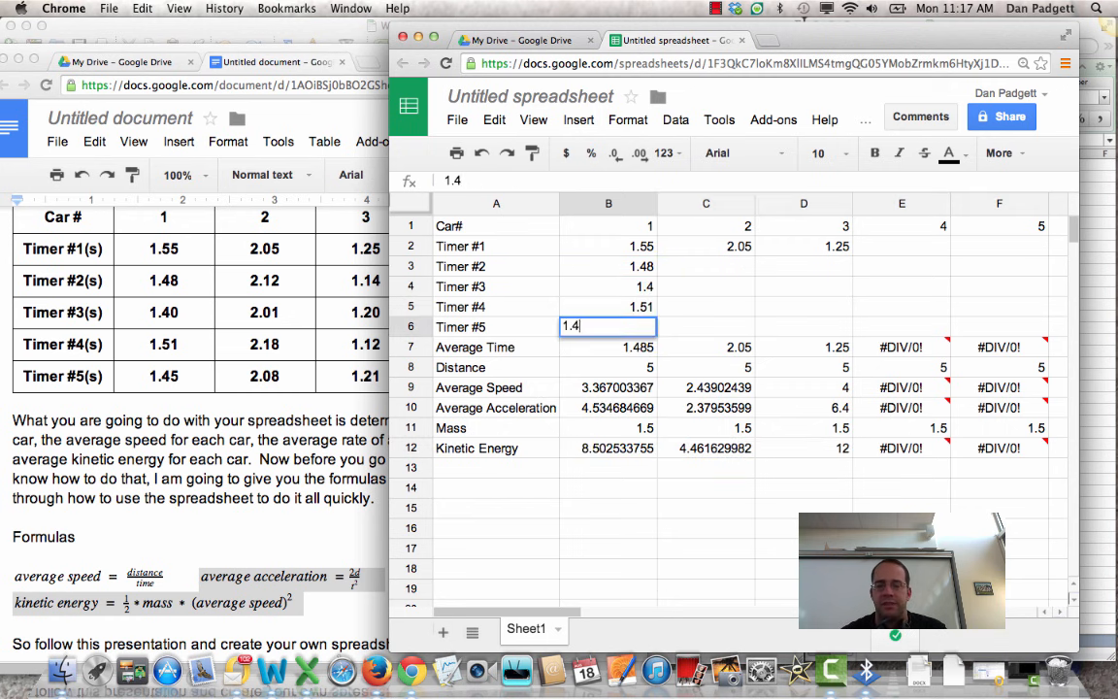
key("Return")
- Enter car 2's Timer #2 through #5 times as 2.12, 2.01, 2.18 and 2.08 in C3 through C6
left_click(725, 262)
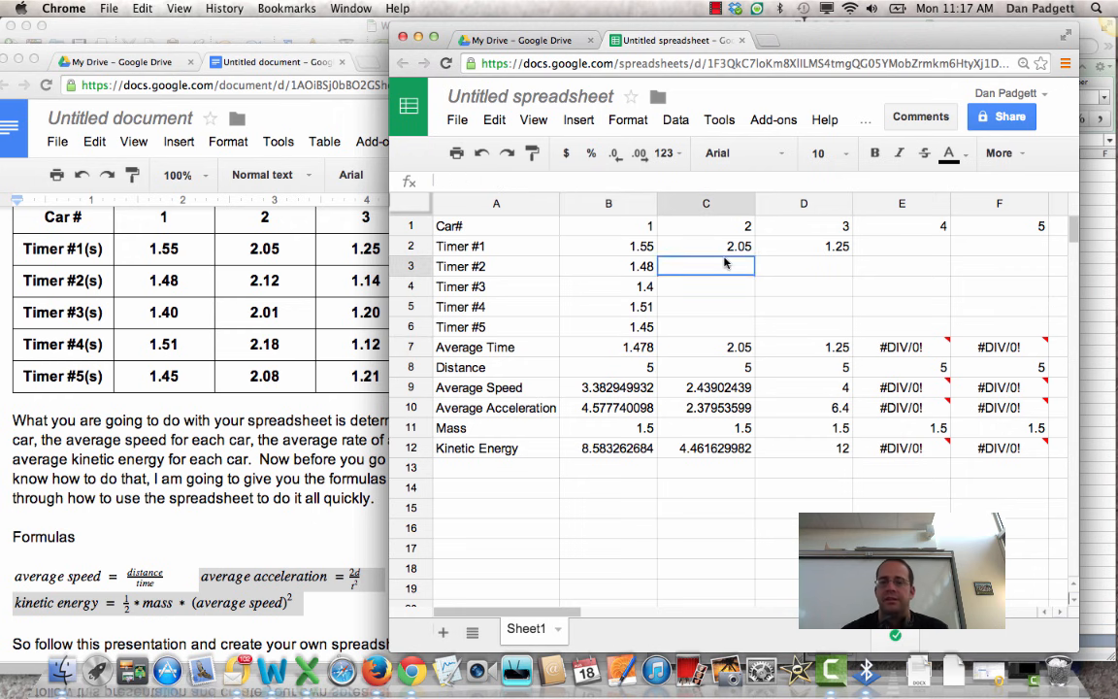
type("12")
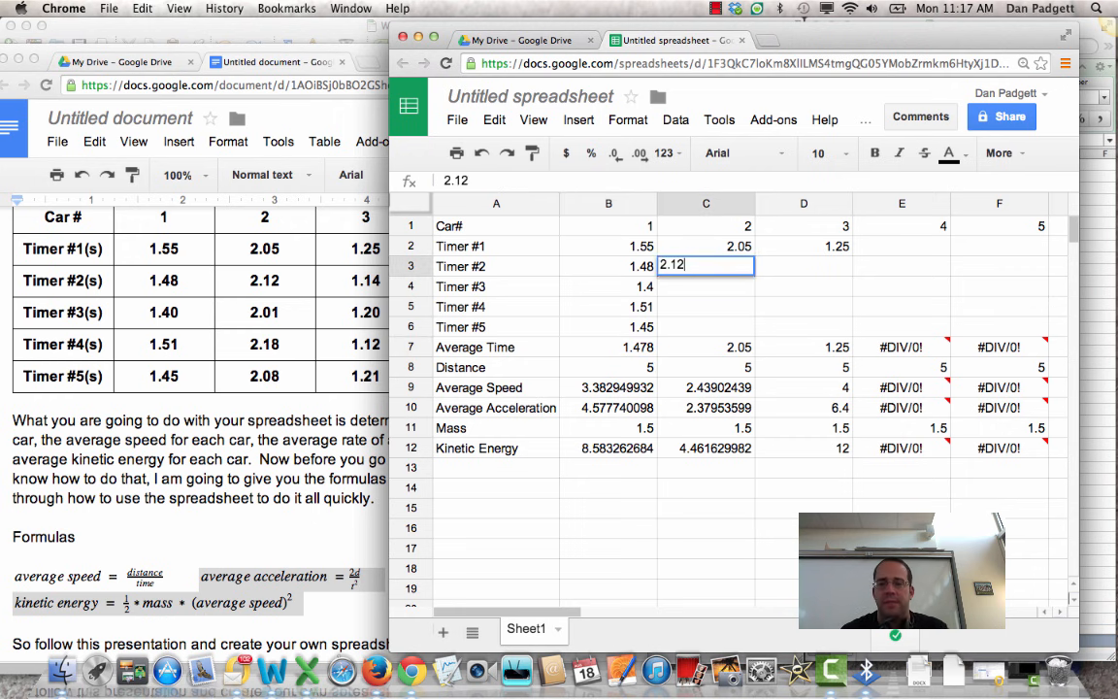
key("Return")
type("2.01")
key("Return")
type("2.18")
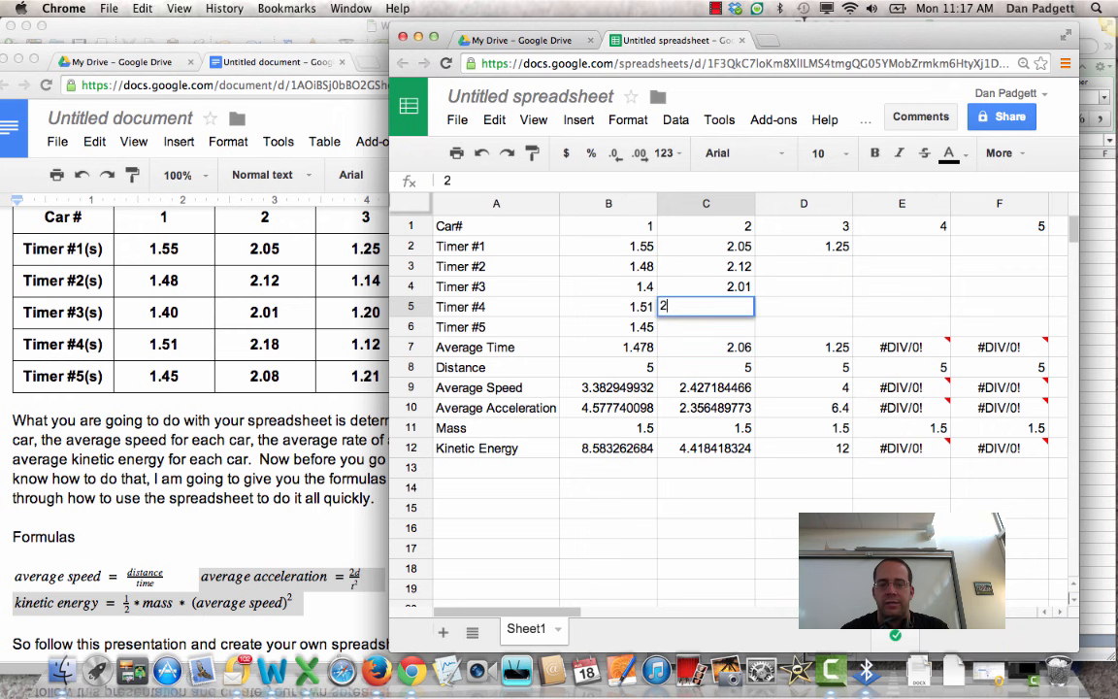
key("Return")
type("2.08")
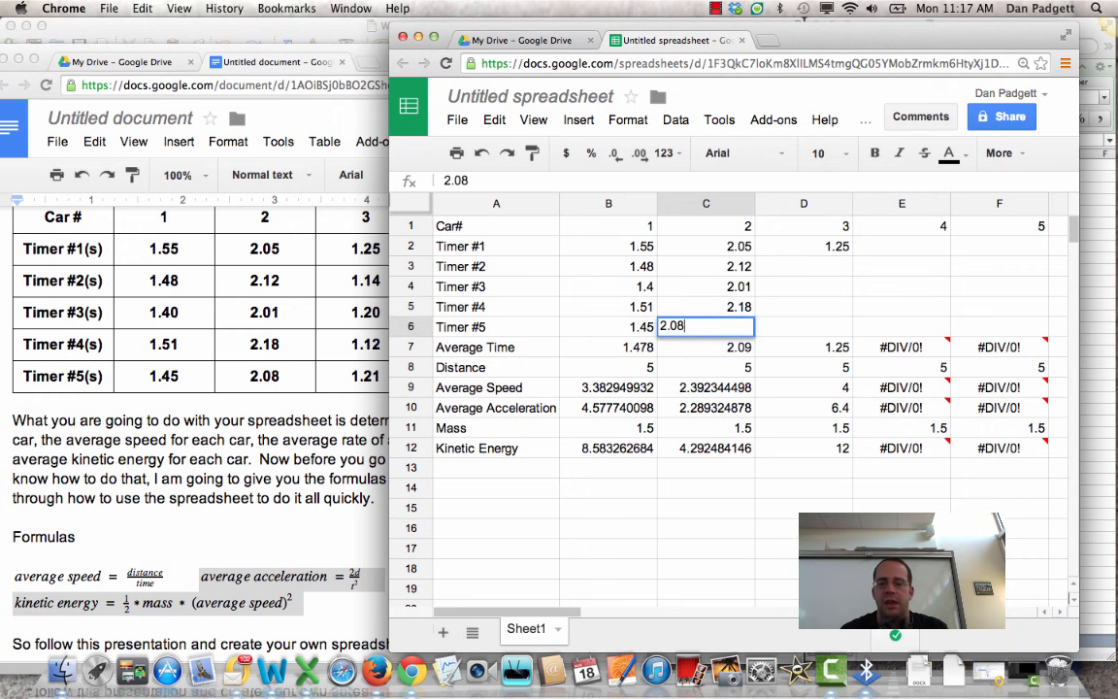
key("Tab")
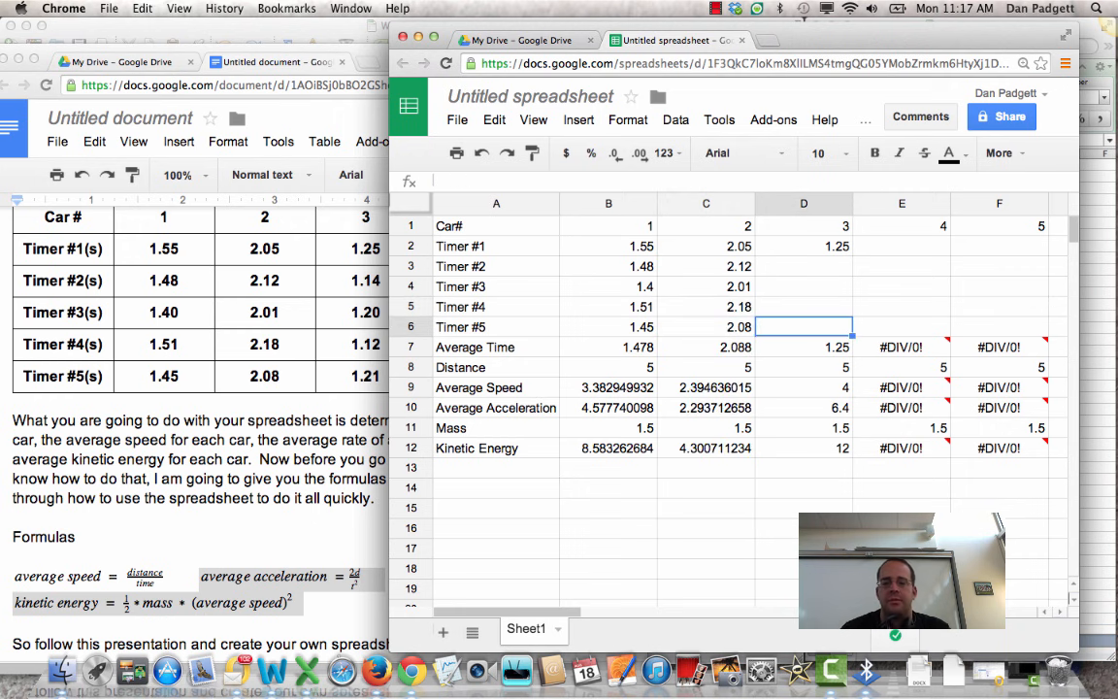
- Enter car 3's Timer #2 through #5 times as 1.14, 1.20, 1.12 and 1.21 in D3 through D6
key("Up")
key("Up")
key("Up")
type("1.14")
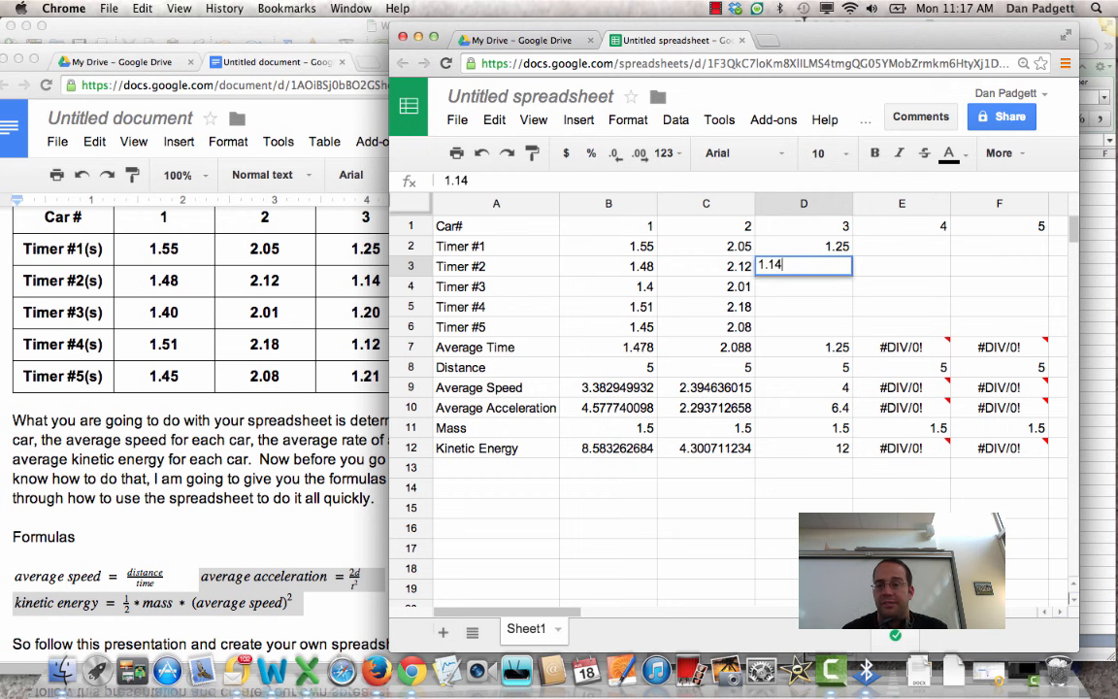
key("Return")
type("1.20")
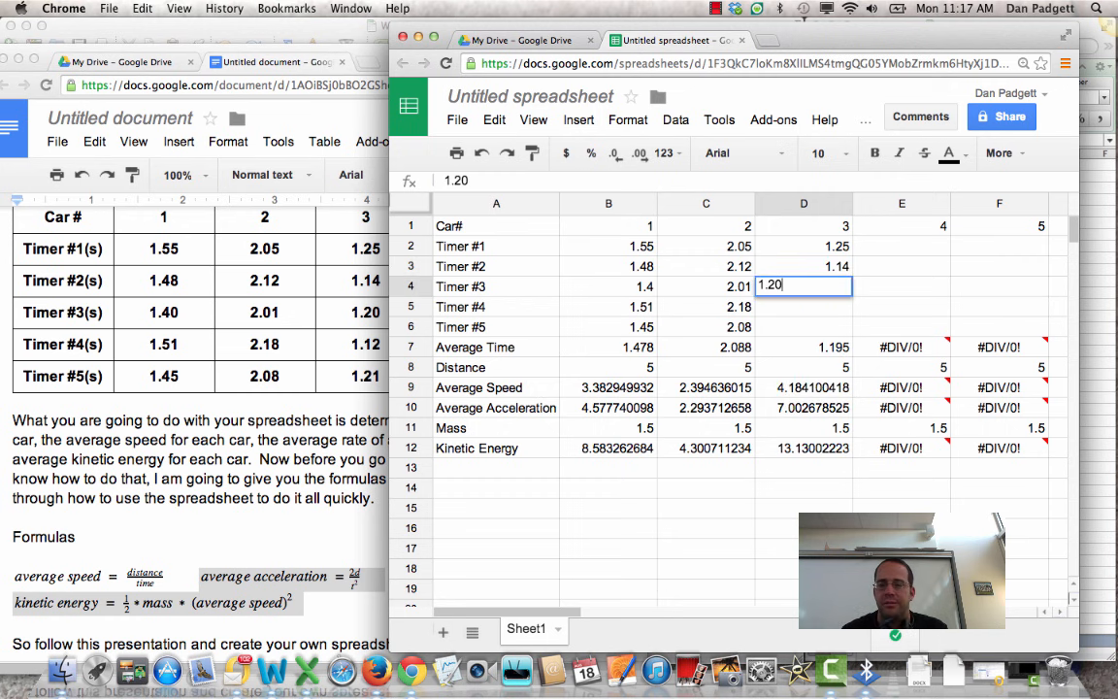
key("Return")
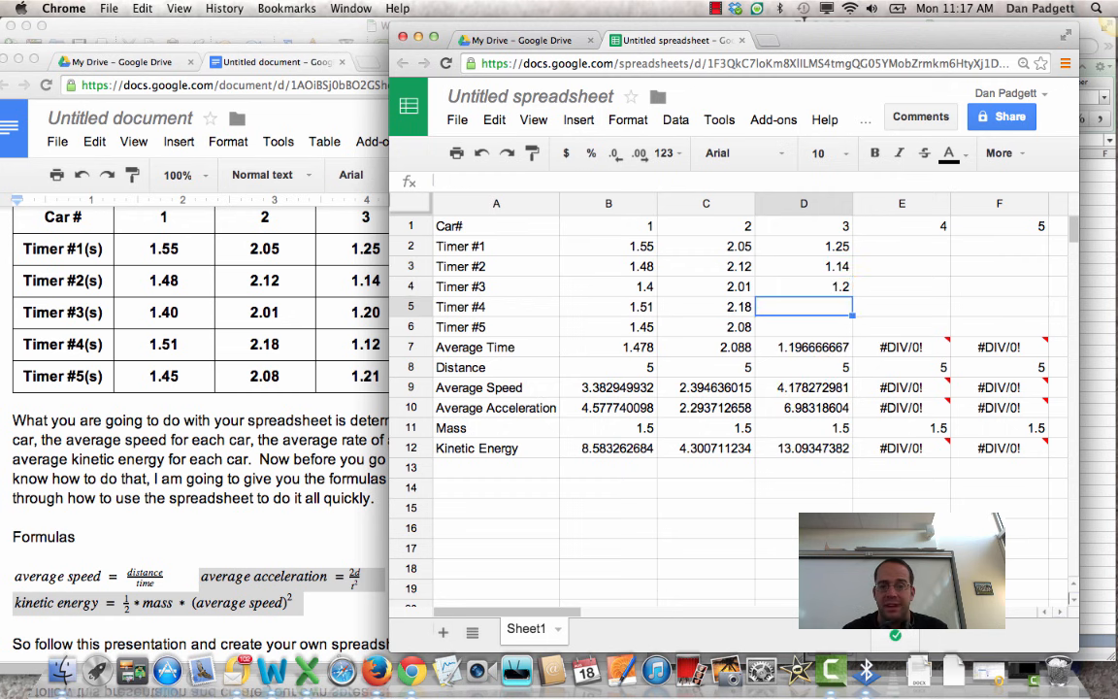
type("1.12")
key("Return")
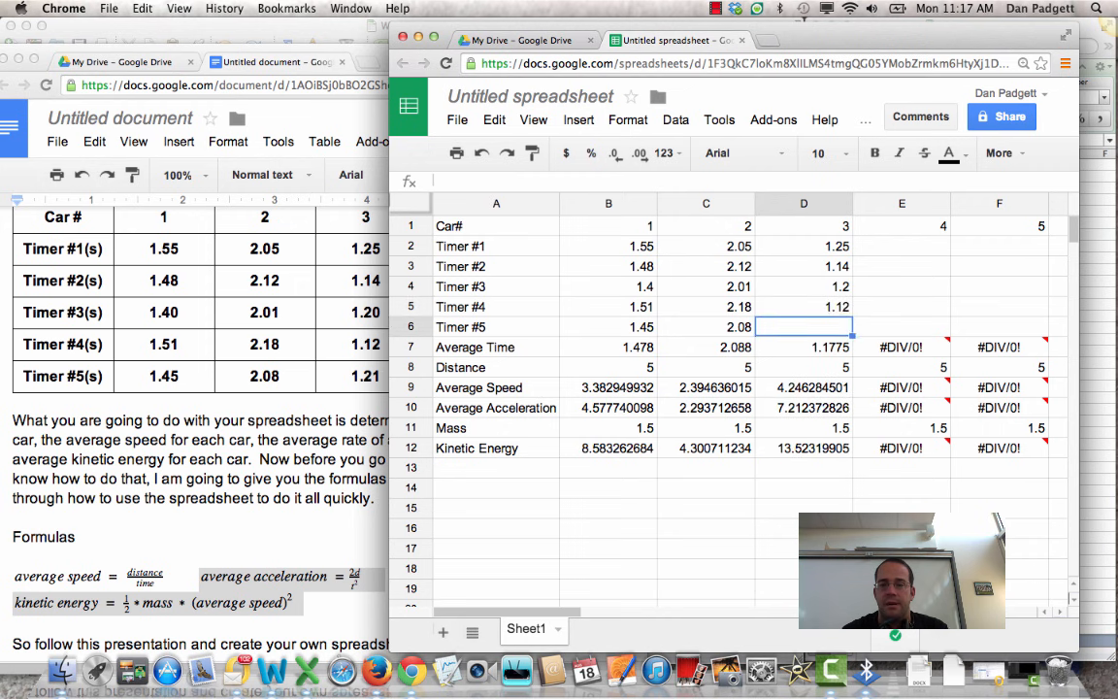
type("1.21")
key("Return")
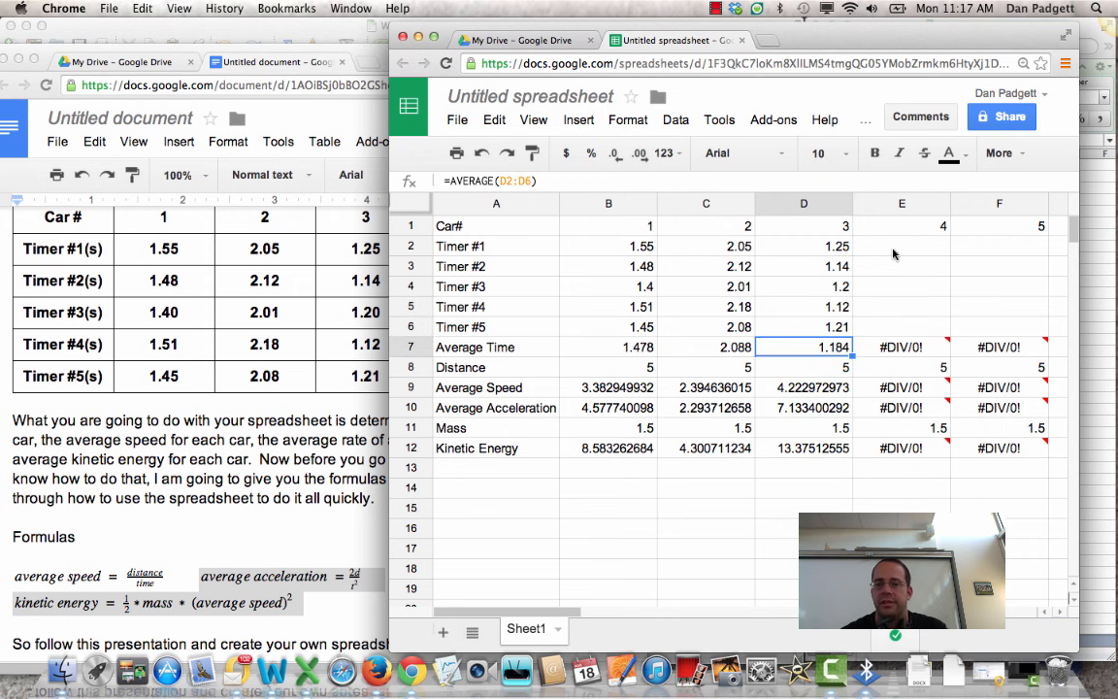
- Reposition the document window so its car 4 and 5 data can be read beside the spreadsheet
left_click(223, 136)
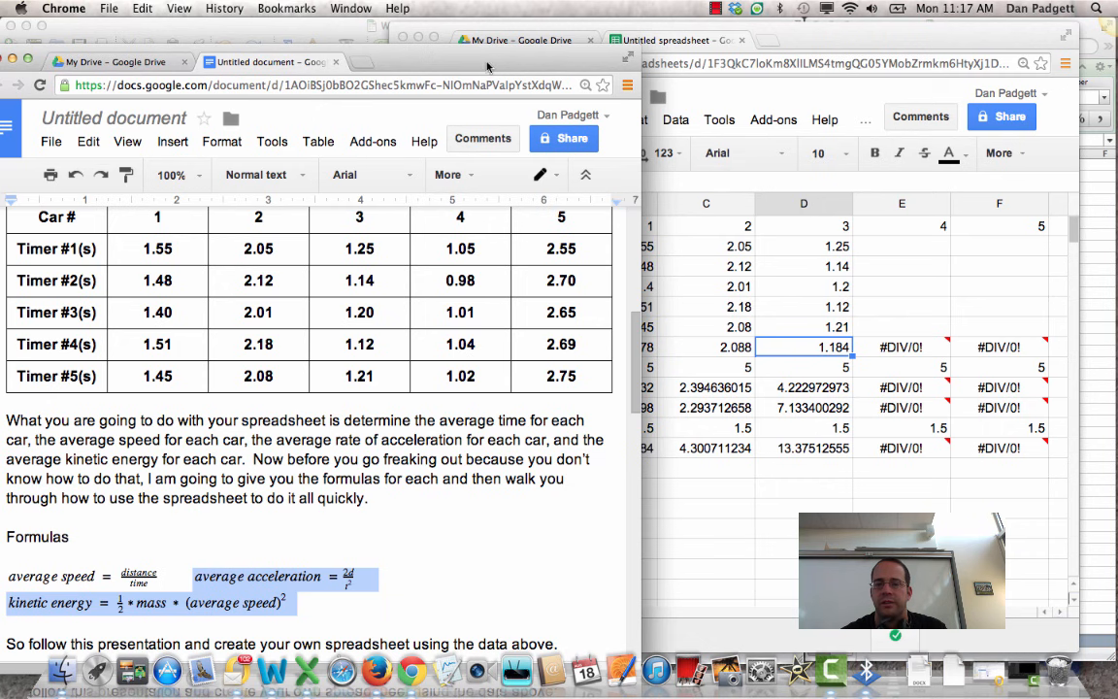
left_click_drag(439, 60, 257, 61)
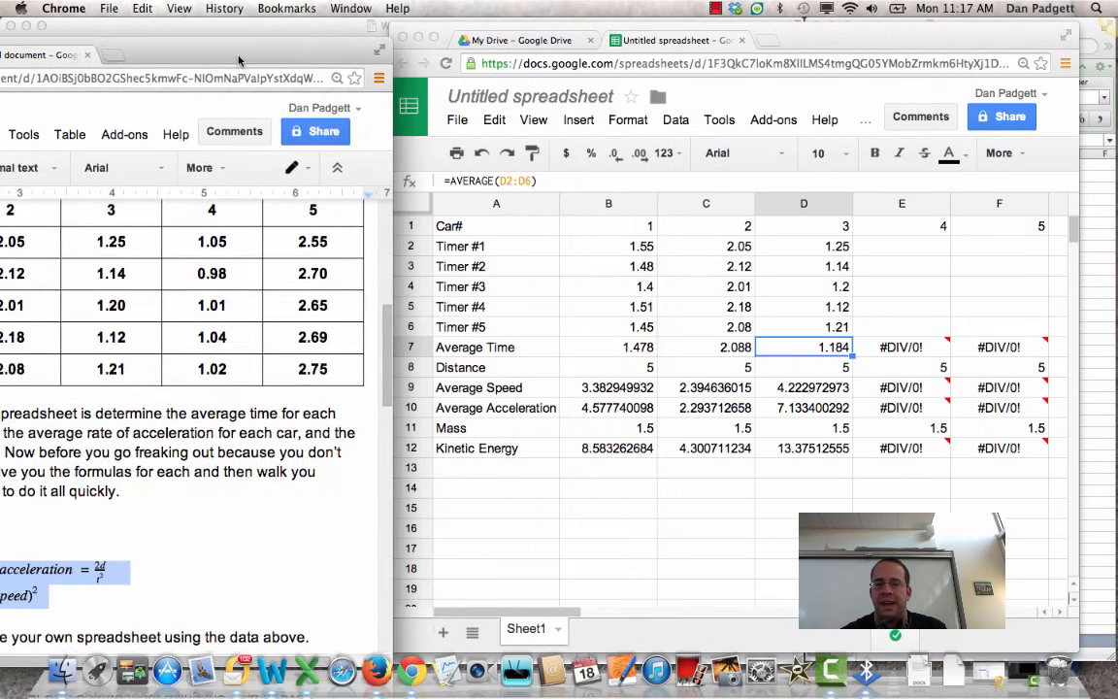
left_click(849, 231)
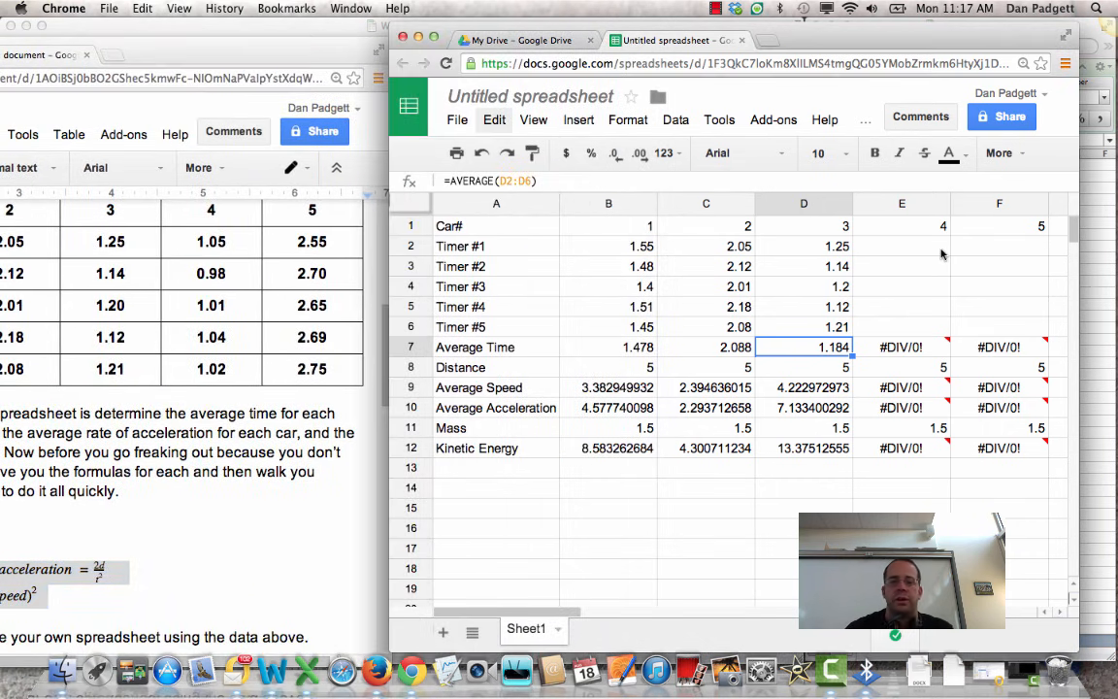
- Enter car 4's Timer #1 through #5 times as 1.05, 0.98, 1.01, 1.04 and 1.02 in E2 through E6
left_click(941, 252)
type("1.05")
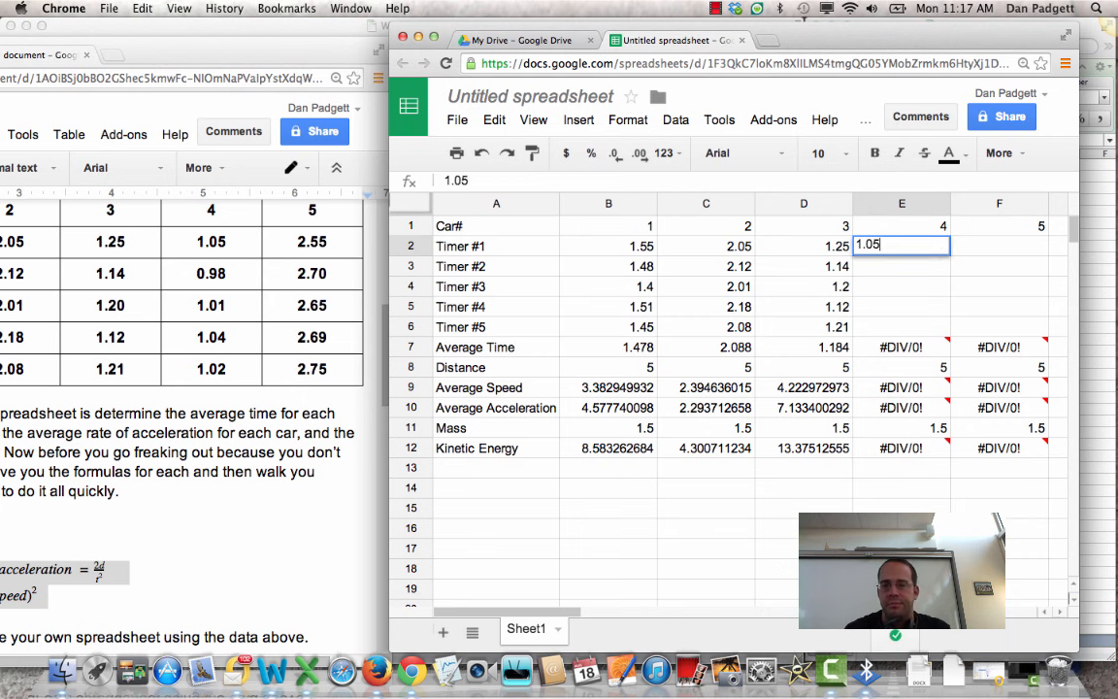
key("Return")
type("0")
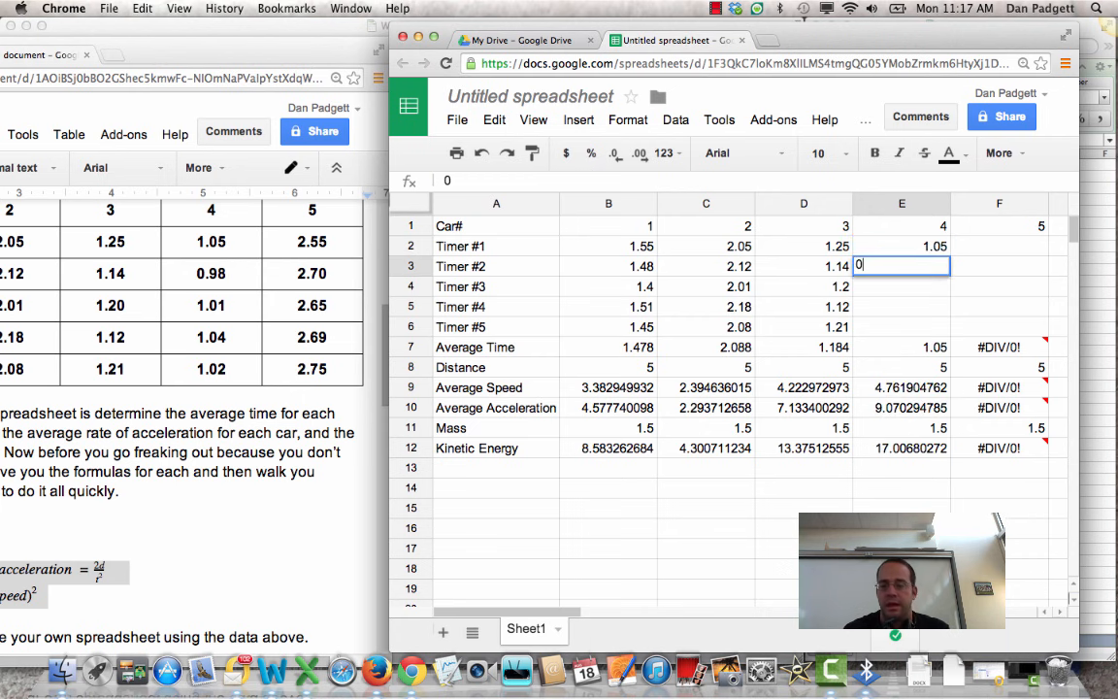
type("/")
key("BackSpace")
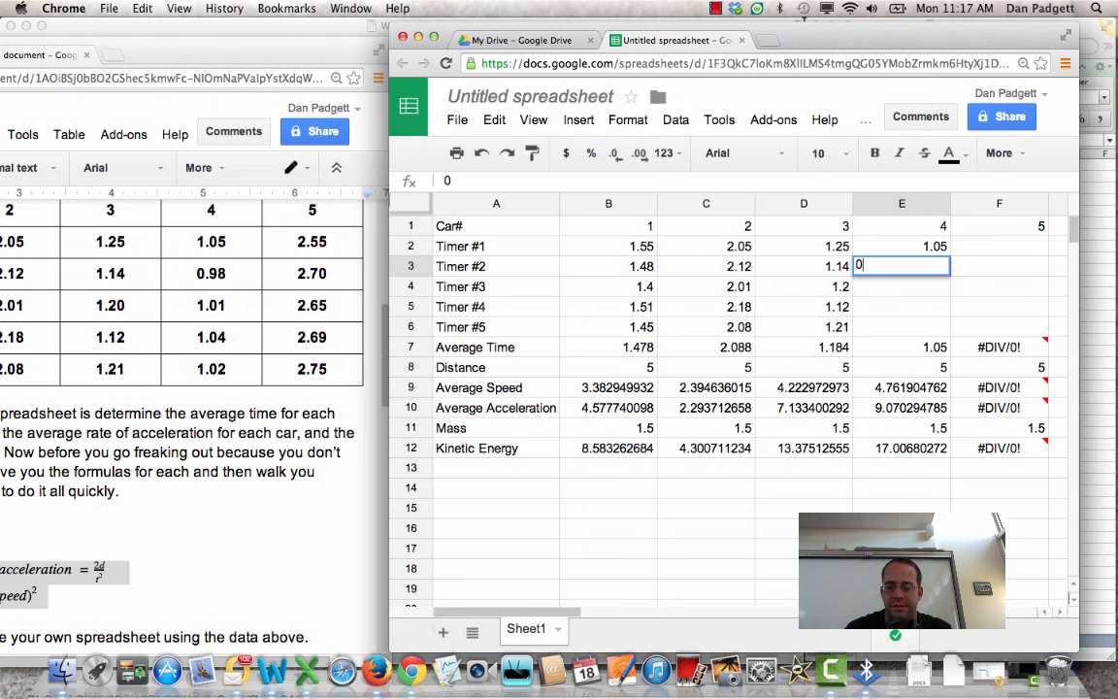
type(".98")
key("Return")
type("1.01")
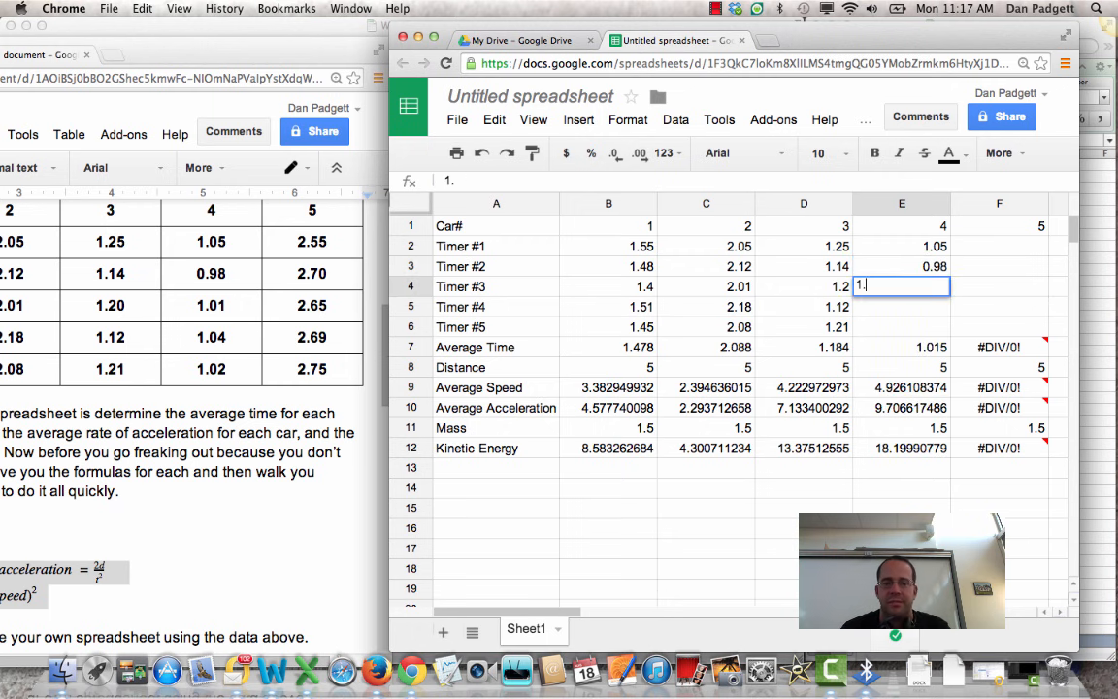
key("Return")
type("1.04")
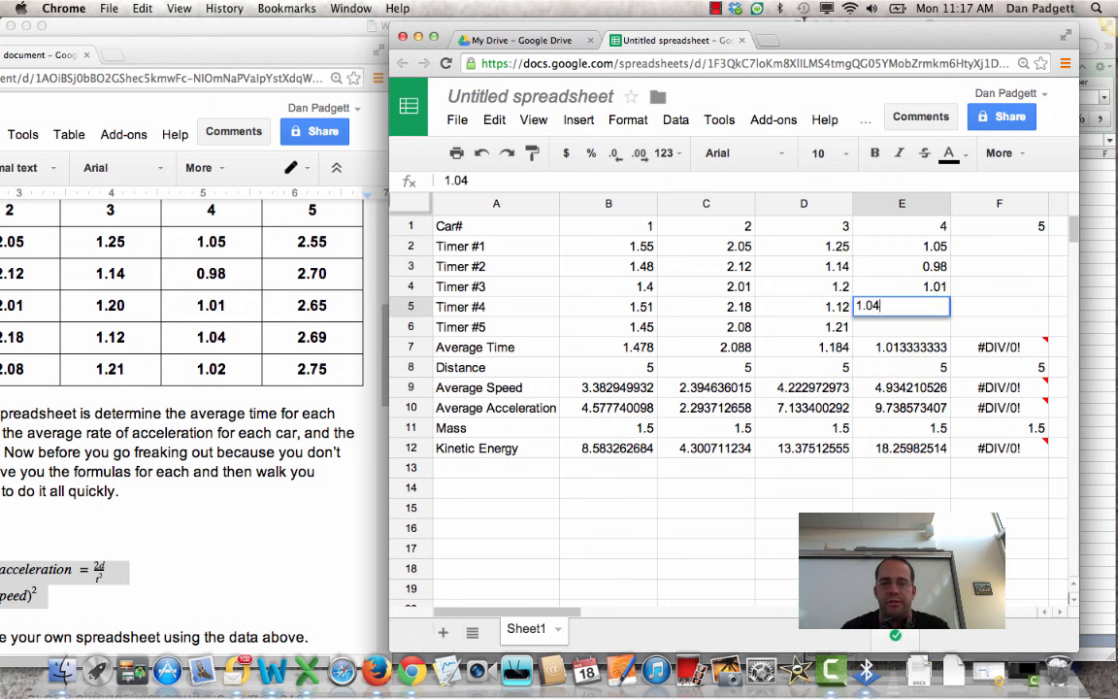
key("Return")
type("1.02")
key("Return")
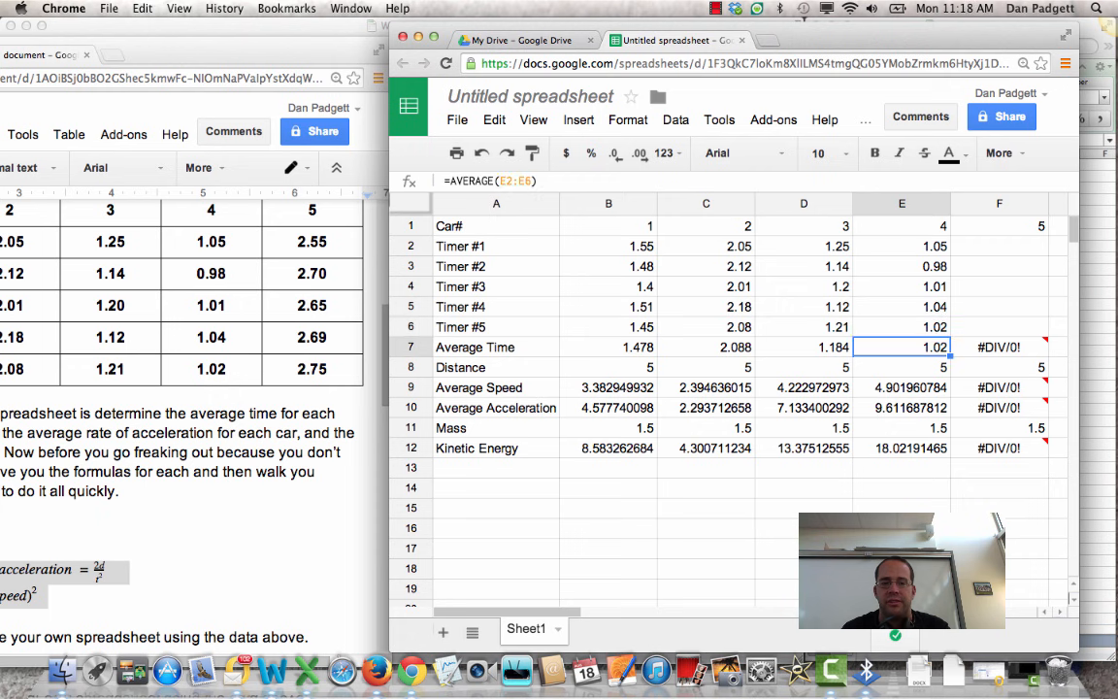
- Enter car 5's Timer #1 through #5 times as 2.55, 2.7, 2.65, 2.69 and 2.75 in F2 through F6
left_click(1027, 250)
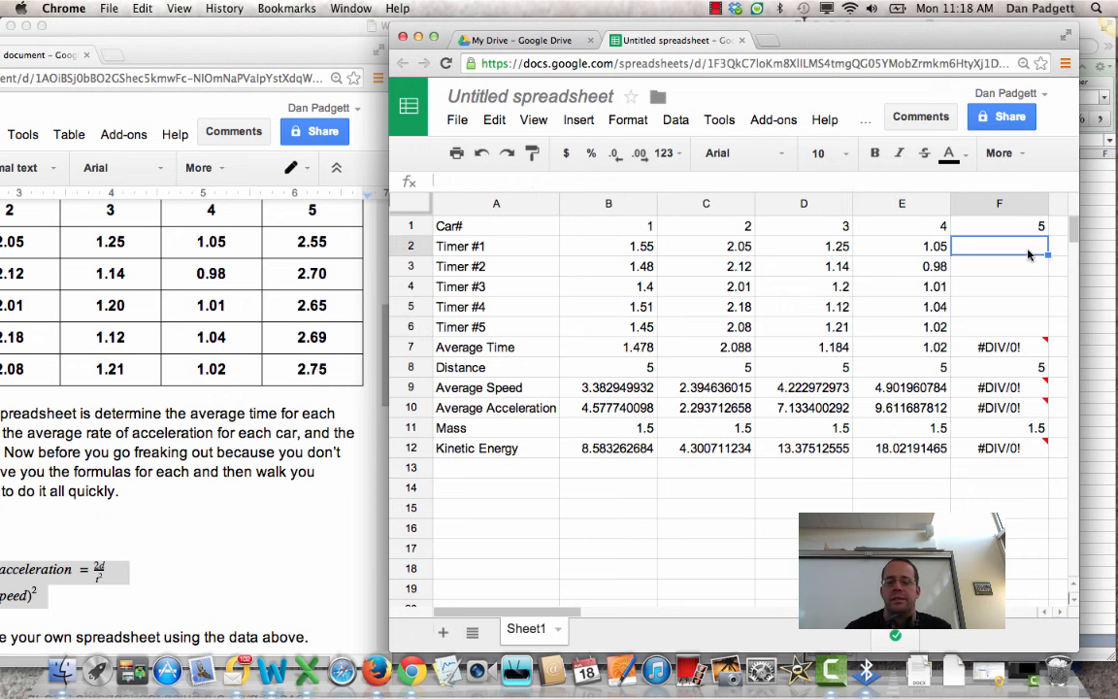
type("2.55")
key("Return")
type("2.1")
key("BackSpace")
key("BackSpace")
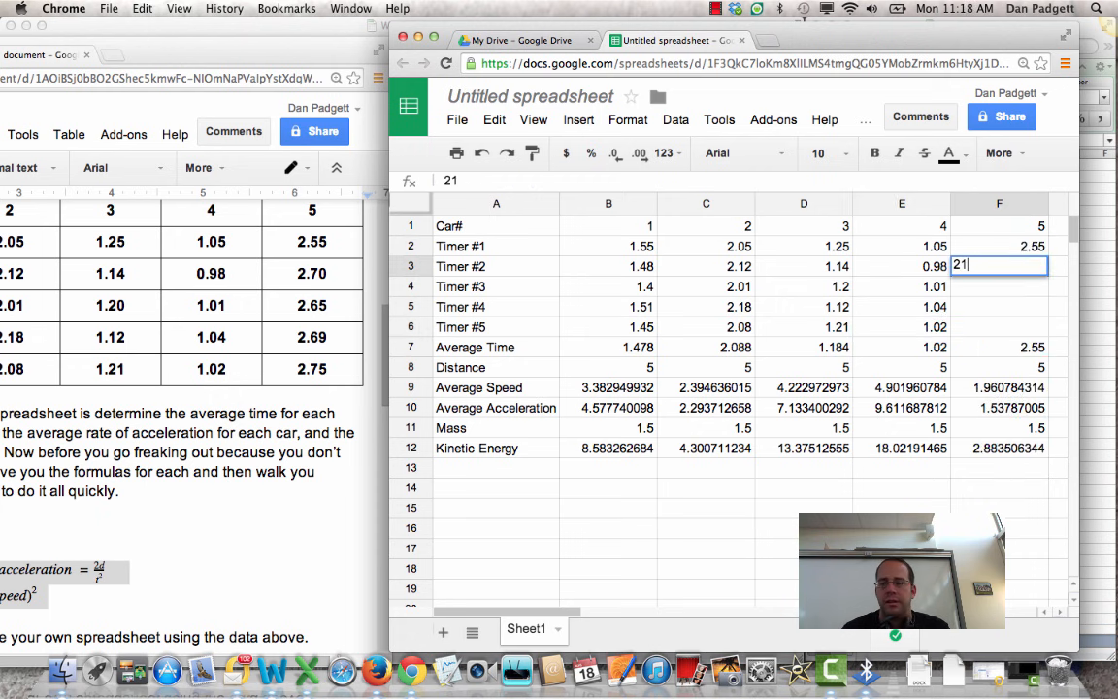
type(".7")
key("Return")
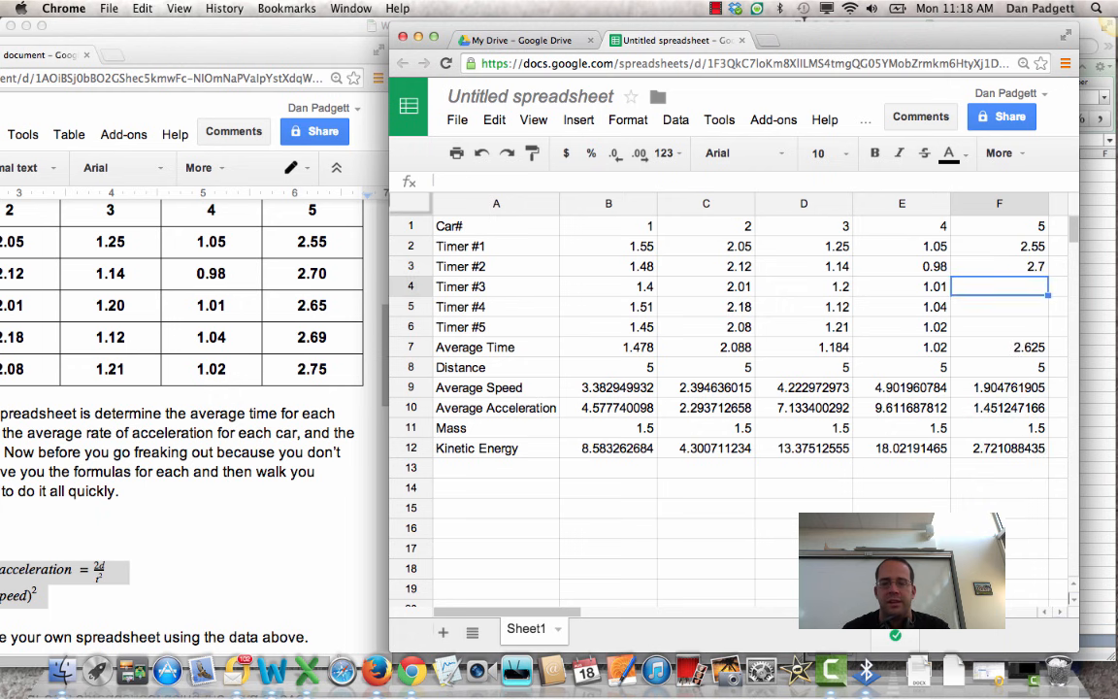
type("2.65")
key("Return")
type("2.69")
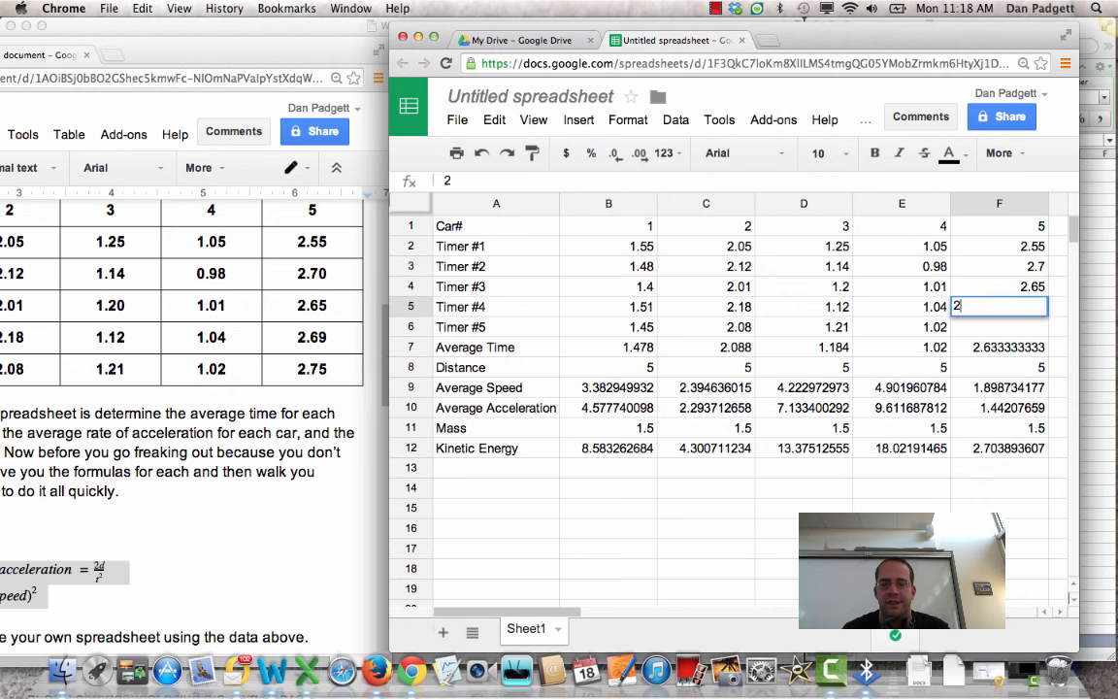
key("Return")
type("2.75")
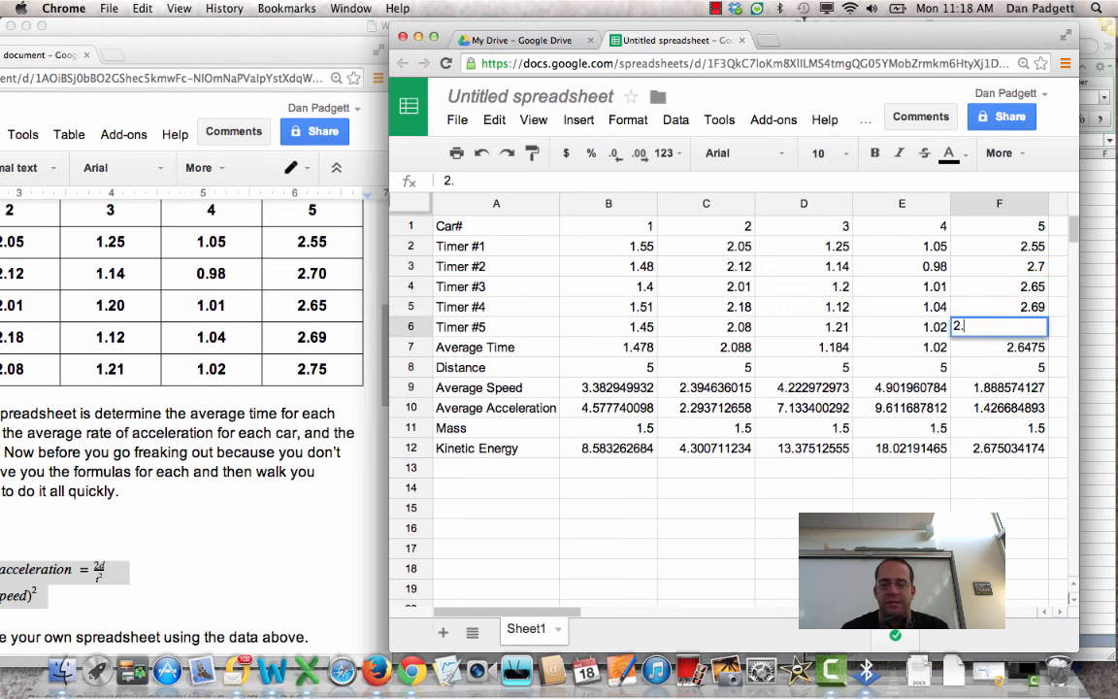
key("Return")
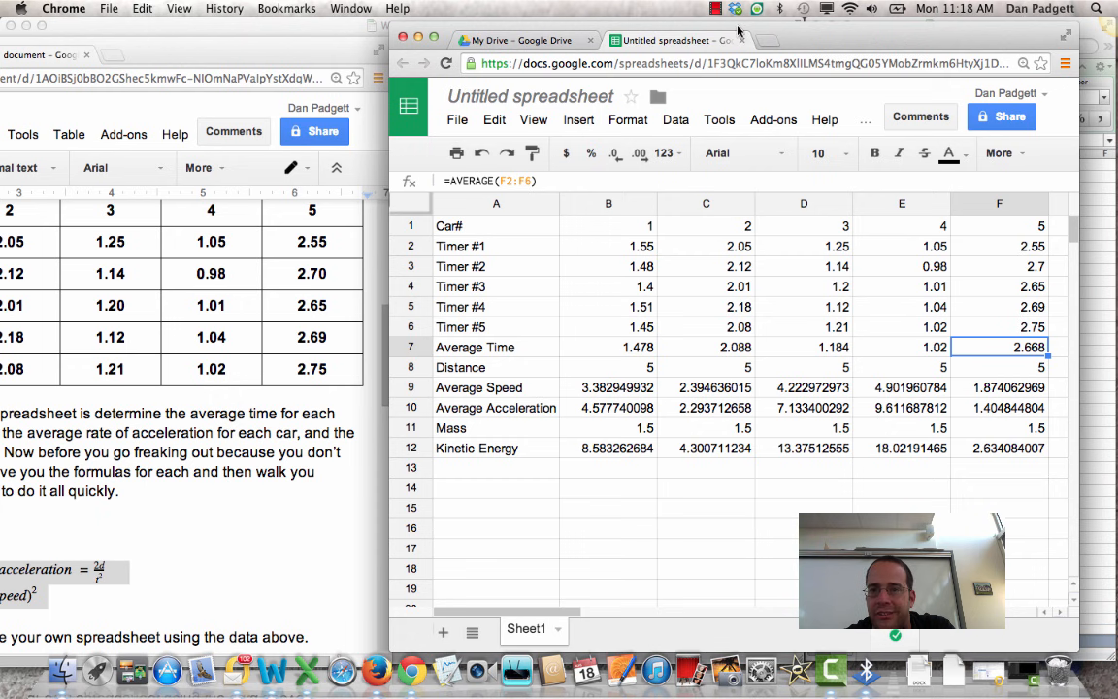
- Move and widen the spreadsheet window, and format the values in B2:F12 to two decimal places
left_click_drag(835, 45, 455, 47)
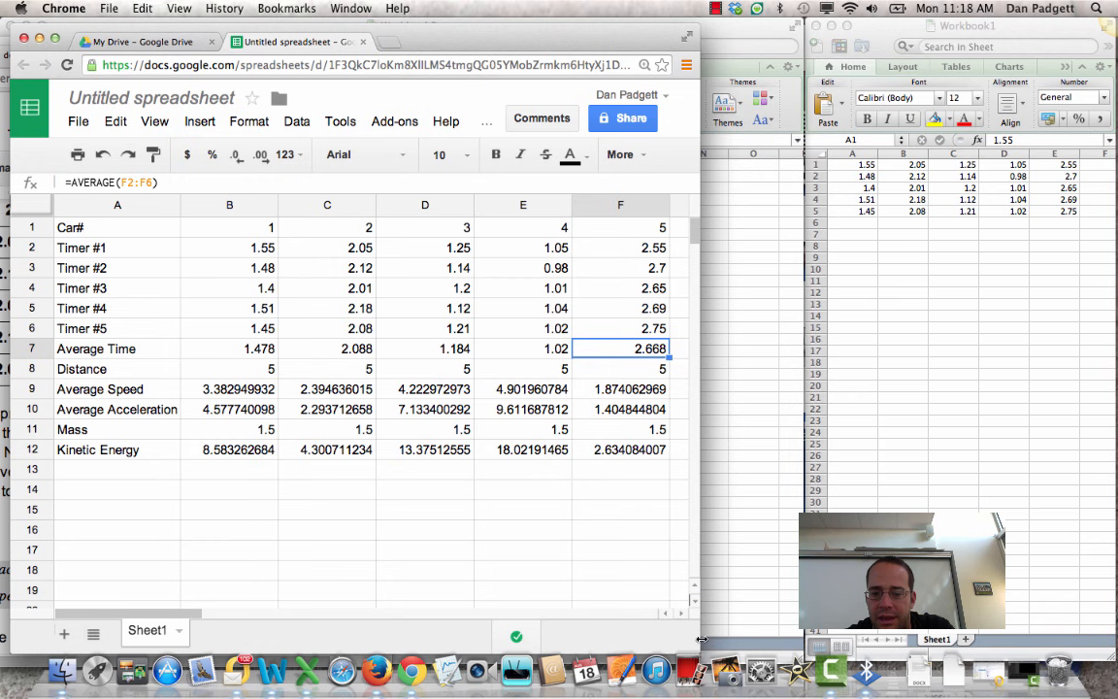
left_click_drag(700, 653, 1089, 653)
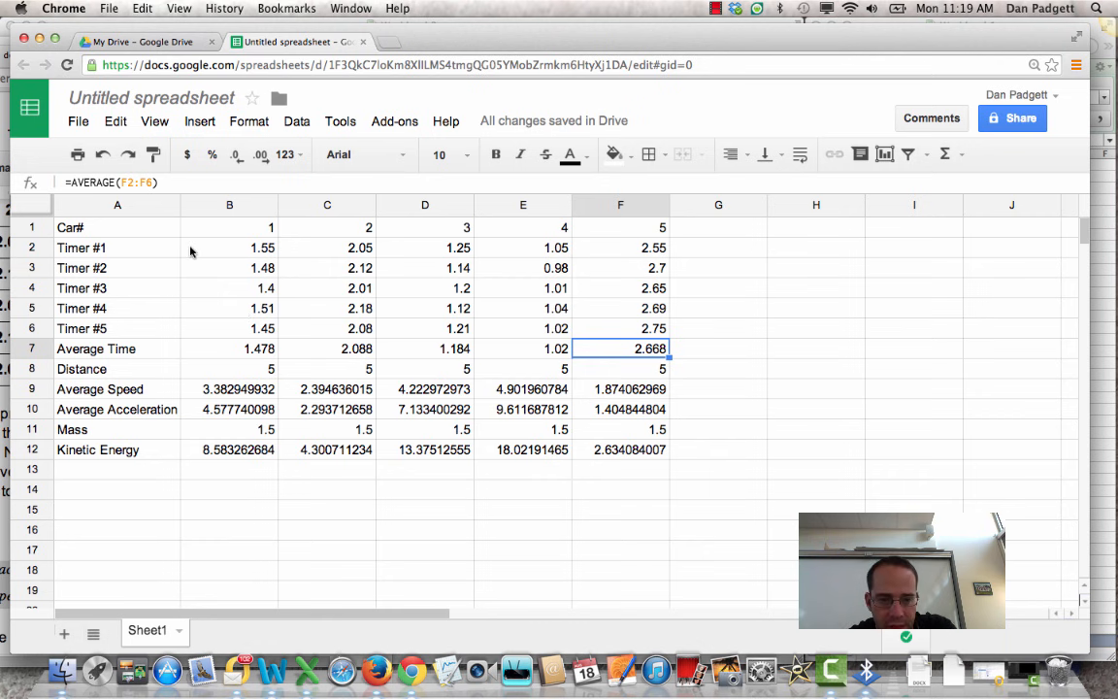
left_click(246, 252)
left_click_drag(246, 251, 608, 446)
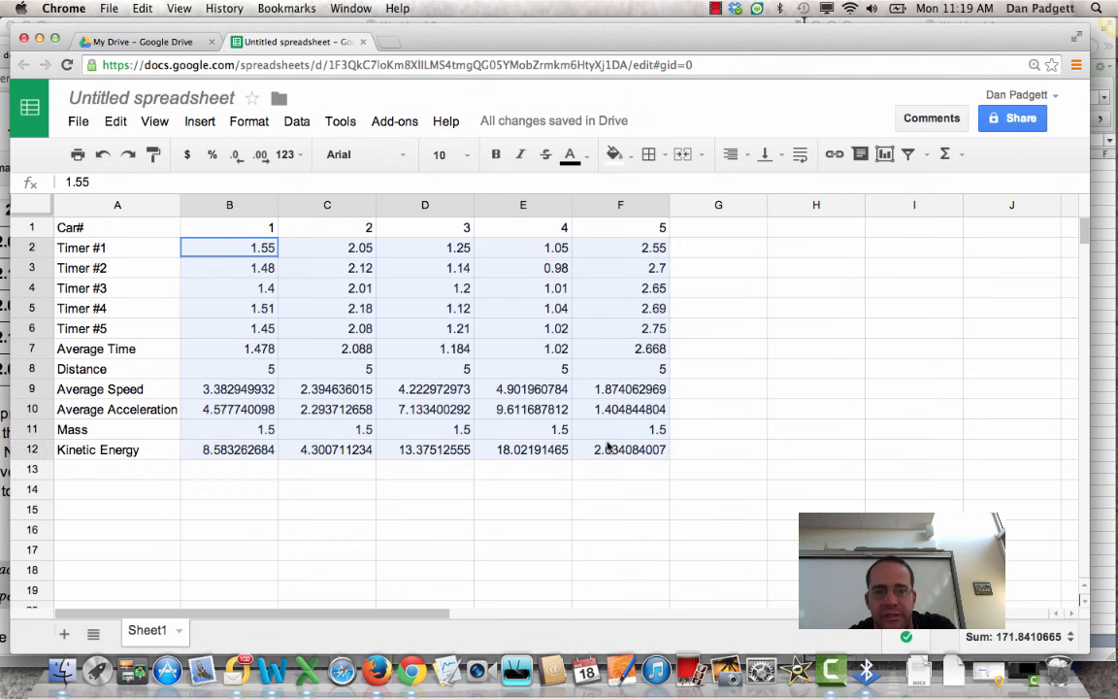
left_click_drag(608, 447, 608, 447)
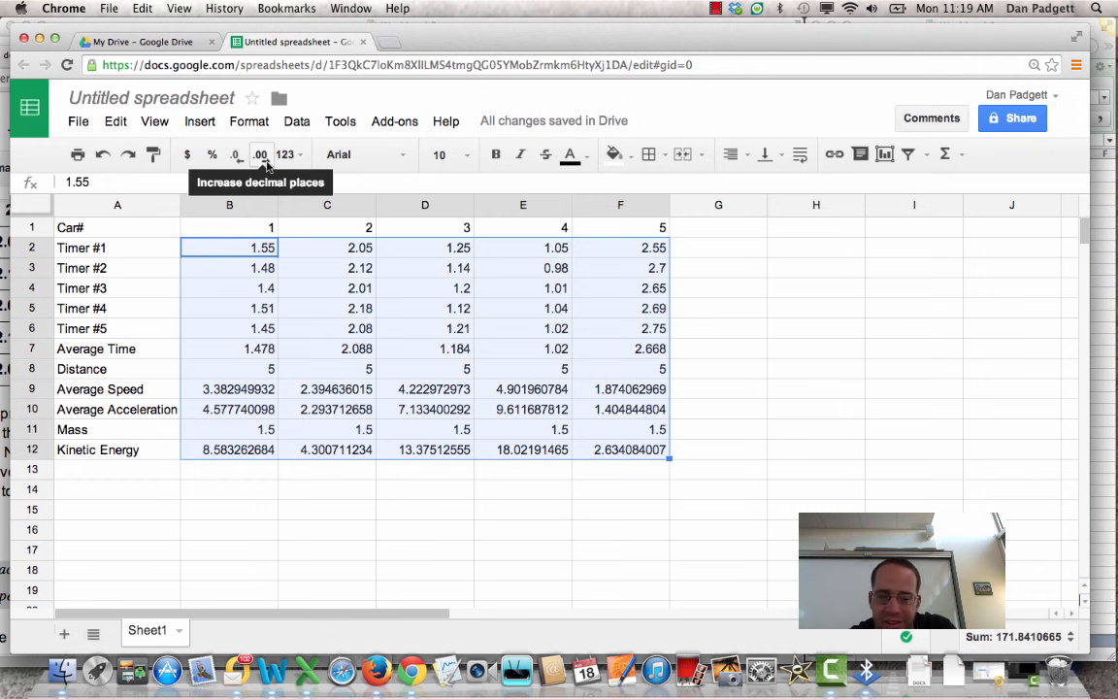
left_click(236, 156)
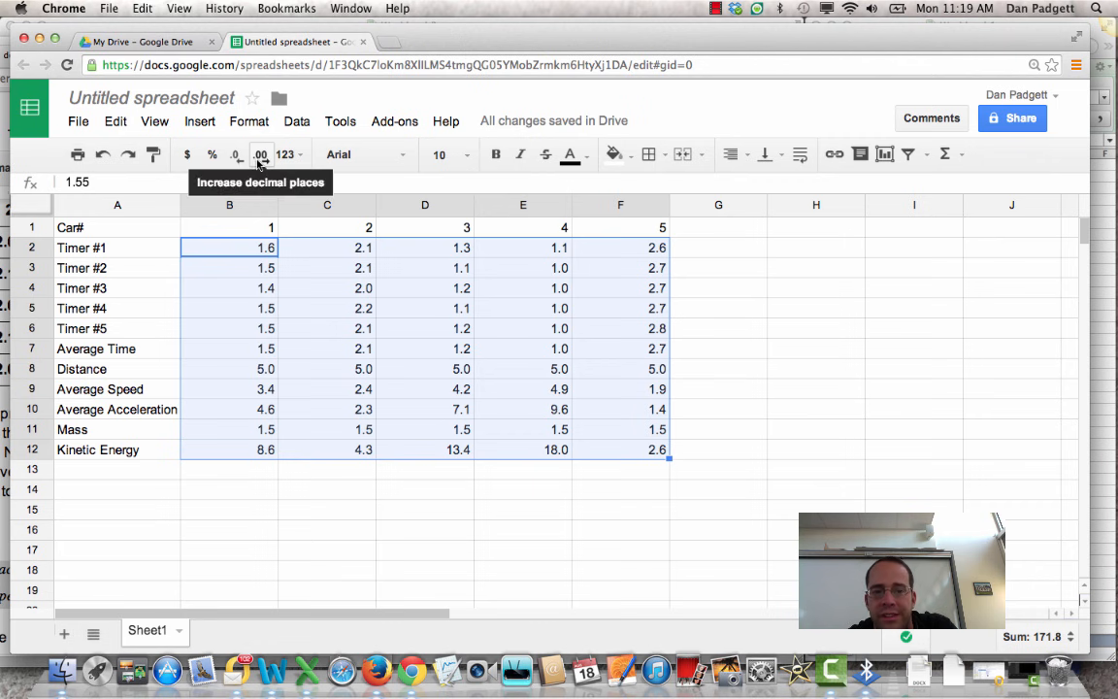
left_click(260, 155)
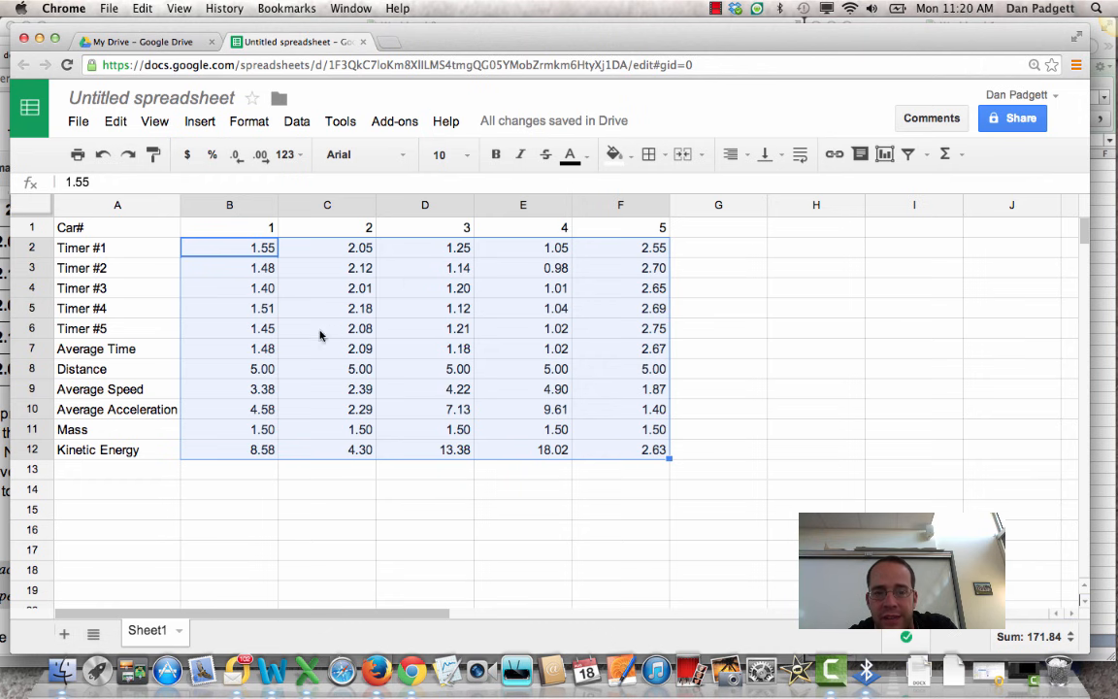
left_click(289, 529)
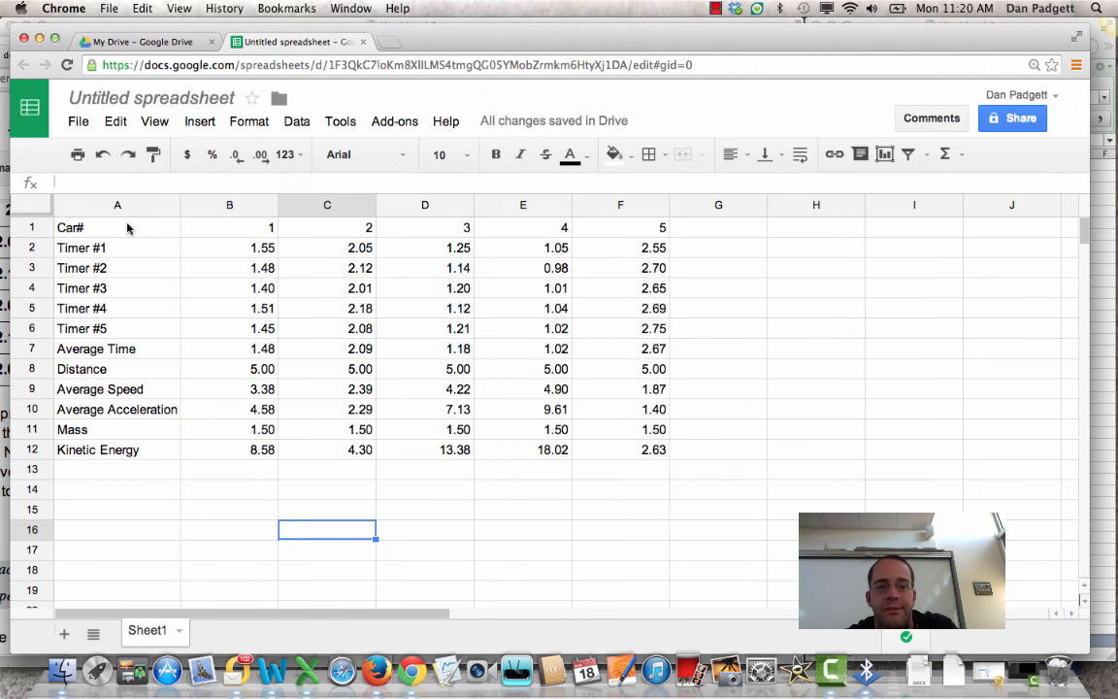
- Bold the labels in A1:A12 and the car numbers in B1:F1, and fit column A's width to its text
left_click_drag(123, 230, 140, 448)
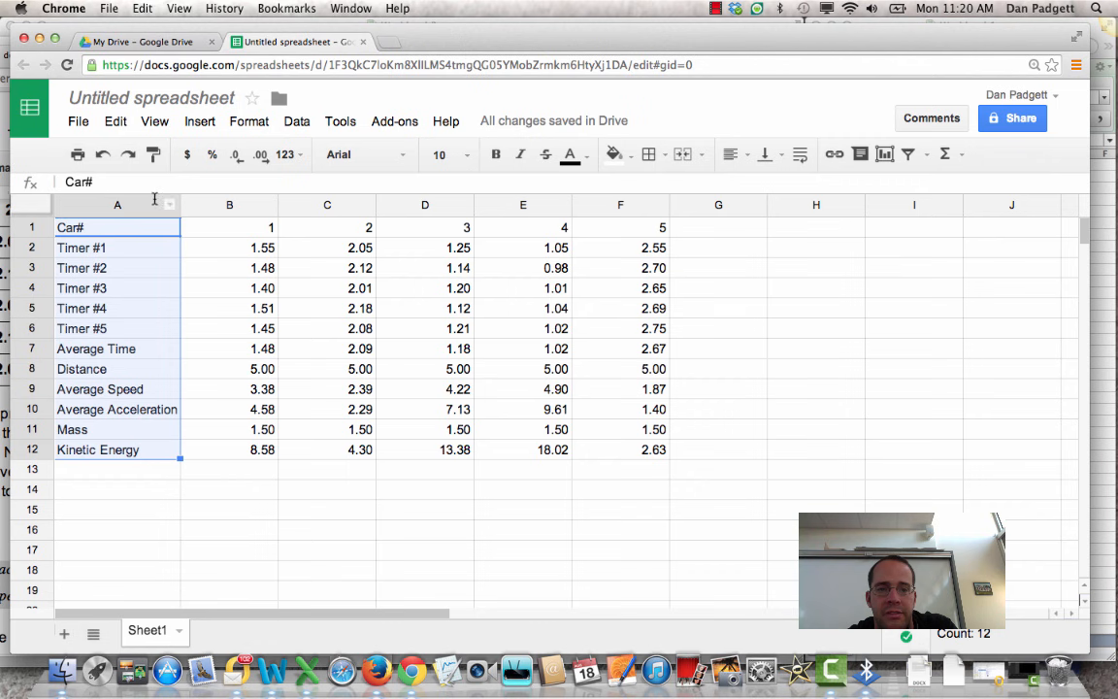
left_click(496, 155)
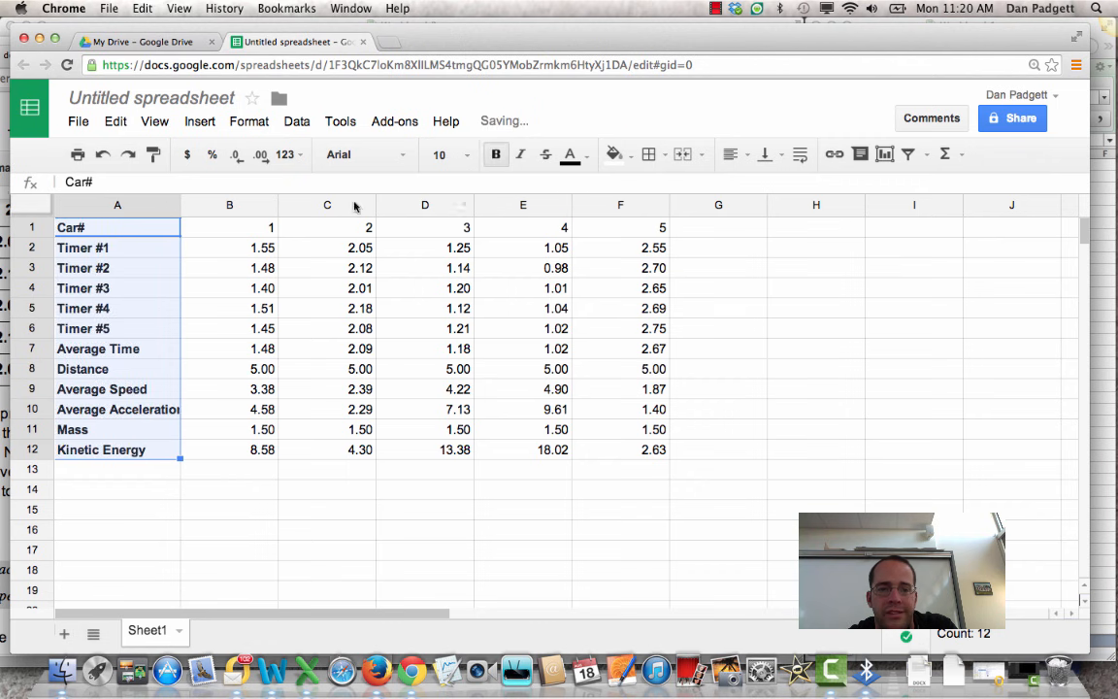
left_click_drag(235, 231, 649, 241)
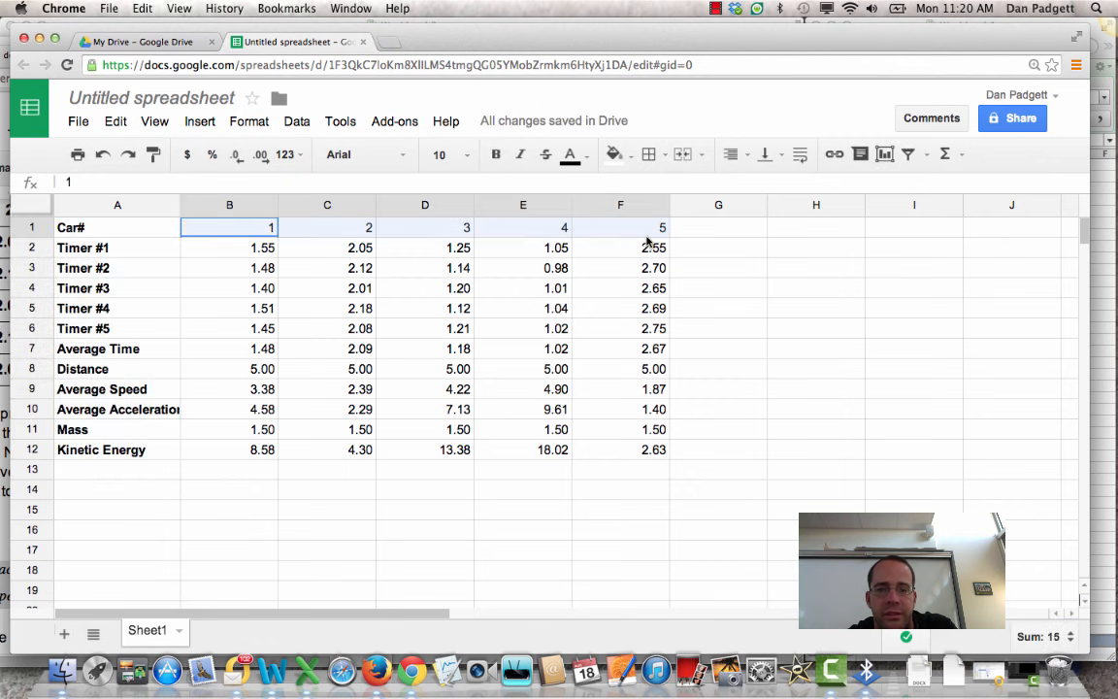
left_click(495, 154)
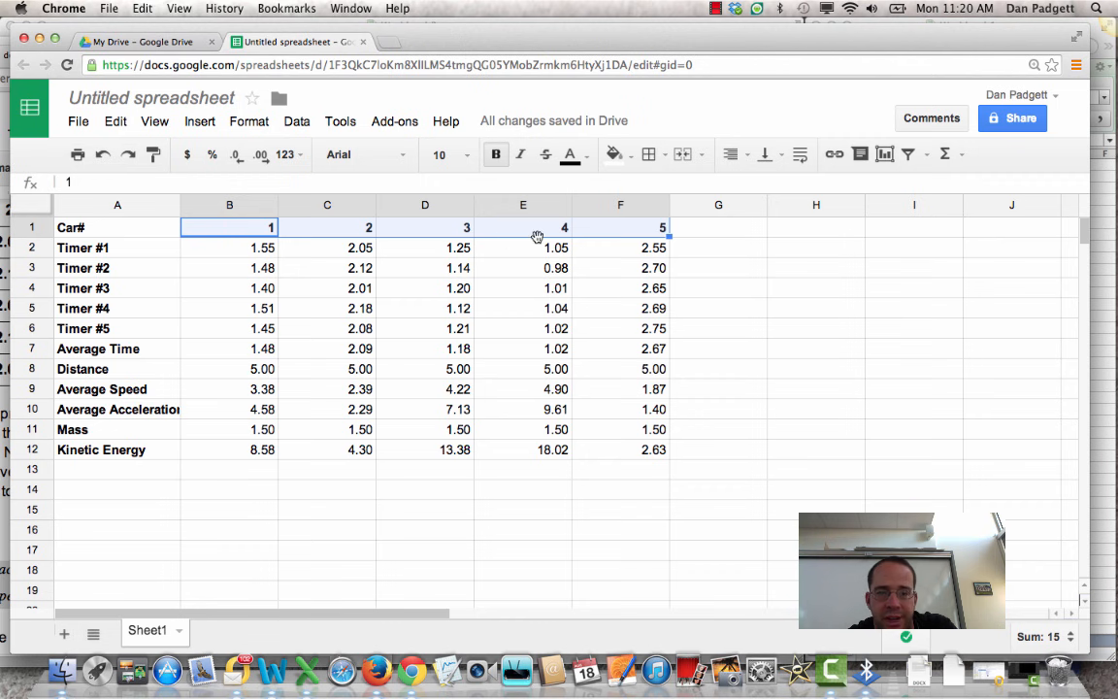
left_click(712, 312)
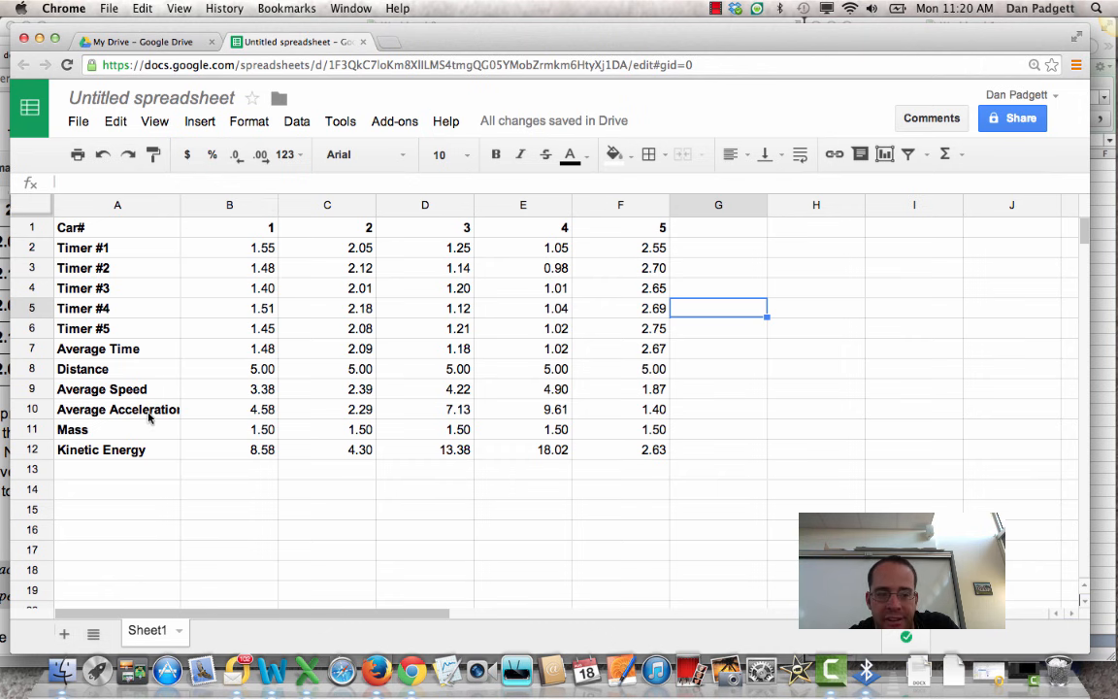
double_click(180, 205)
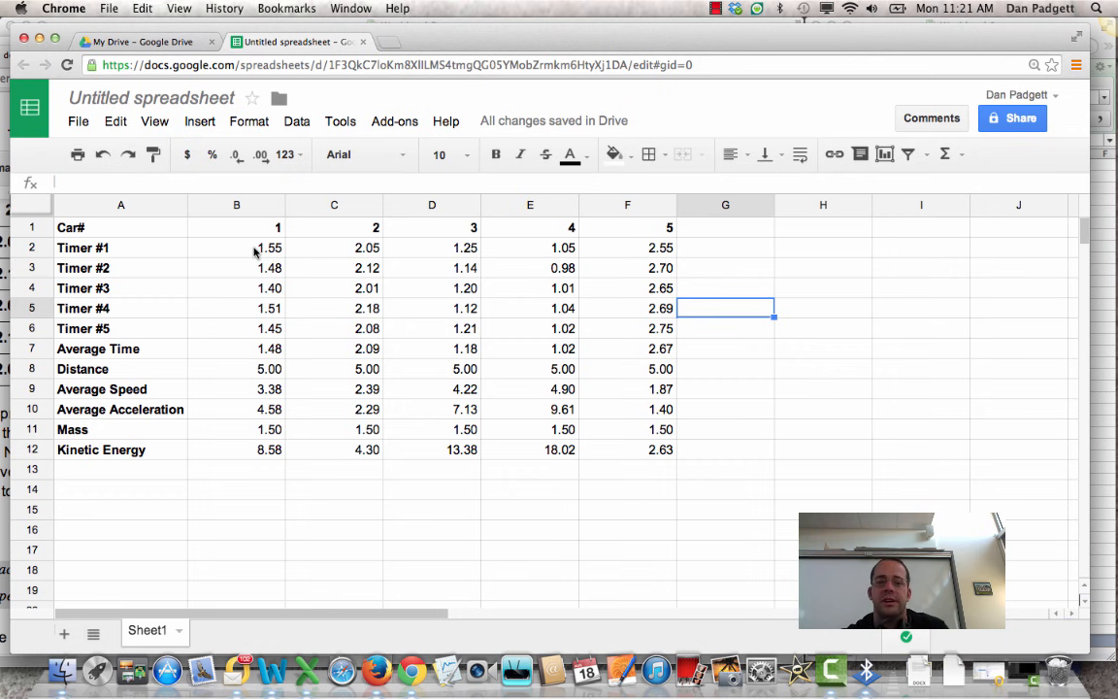
- Try appending the unit s to car 1's Timer #1 value in B2, making it 1.55s
left_click(282, 251)
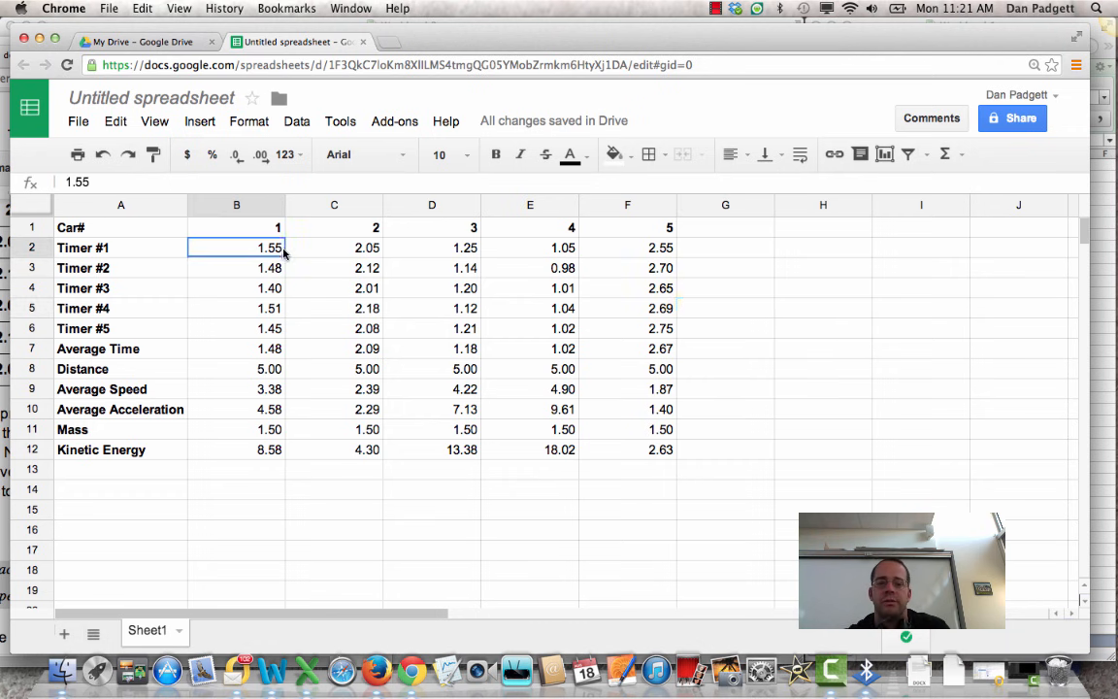
left_click(186, 188)
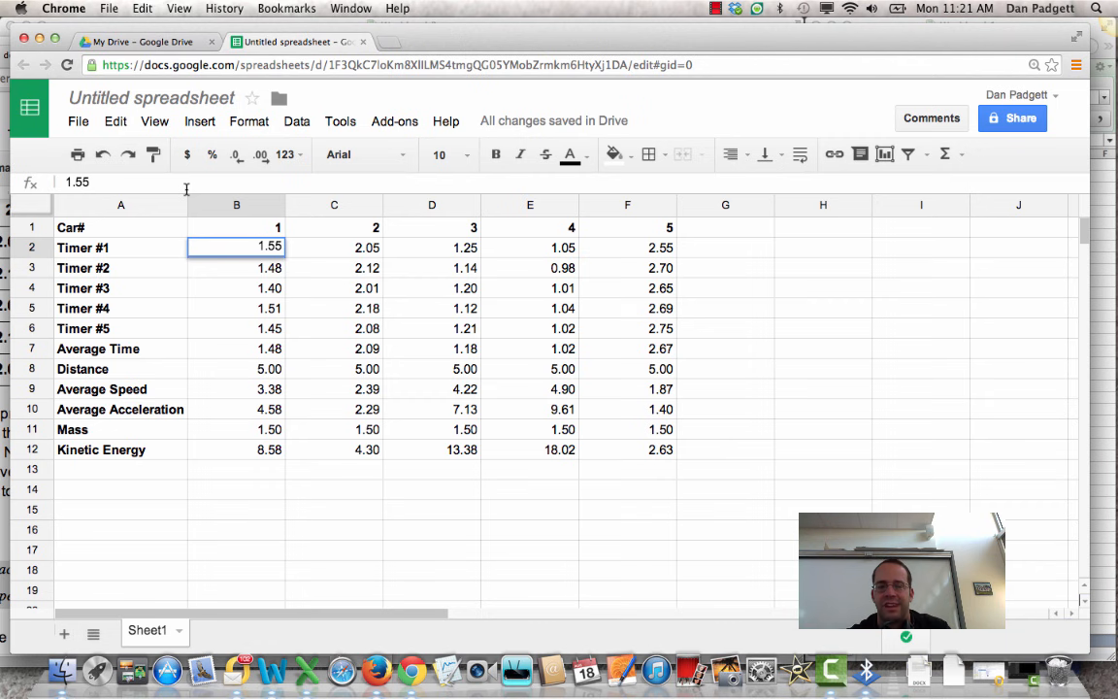
type("s")
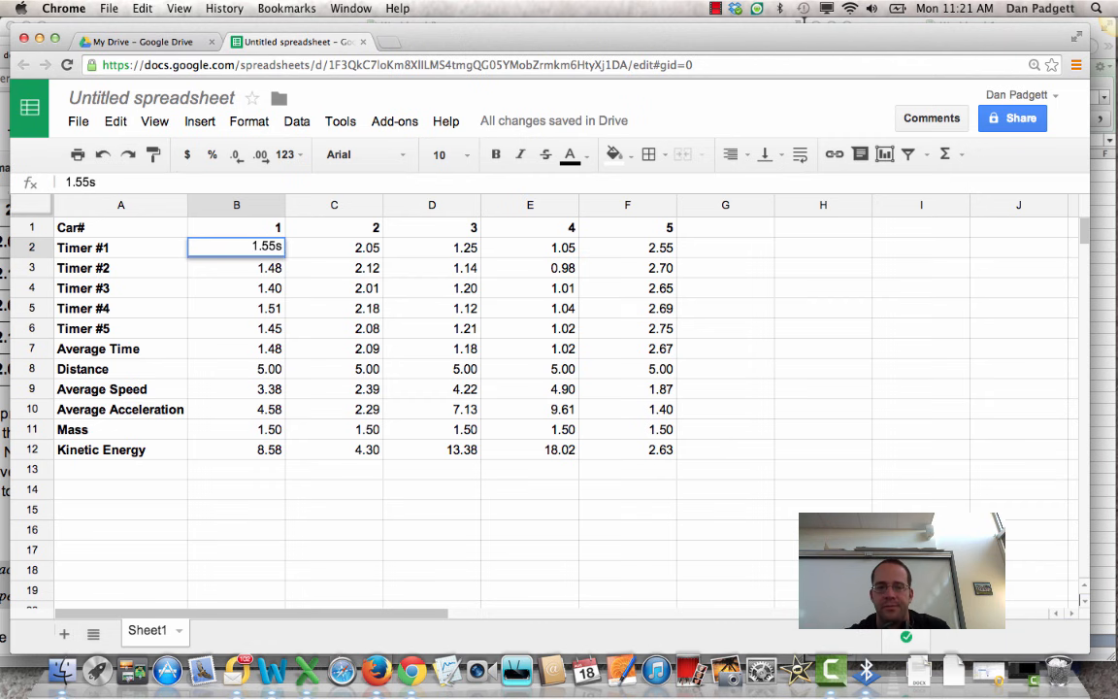
key("Return")
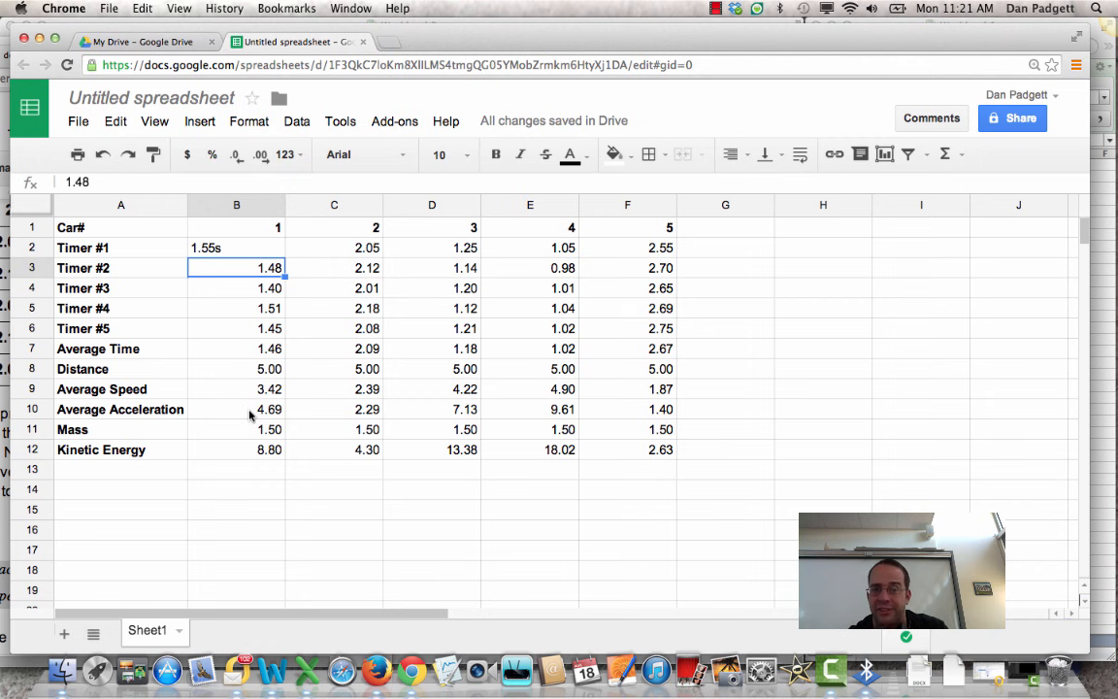
- Remove the s from car 1's Timer #1 value in B2, leaving the plain number 1.55
left_click(260, 251)
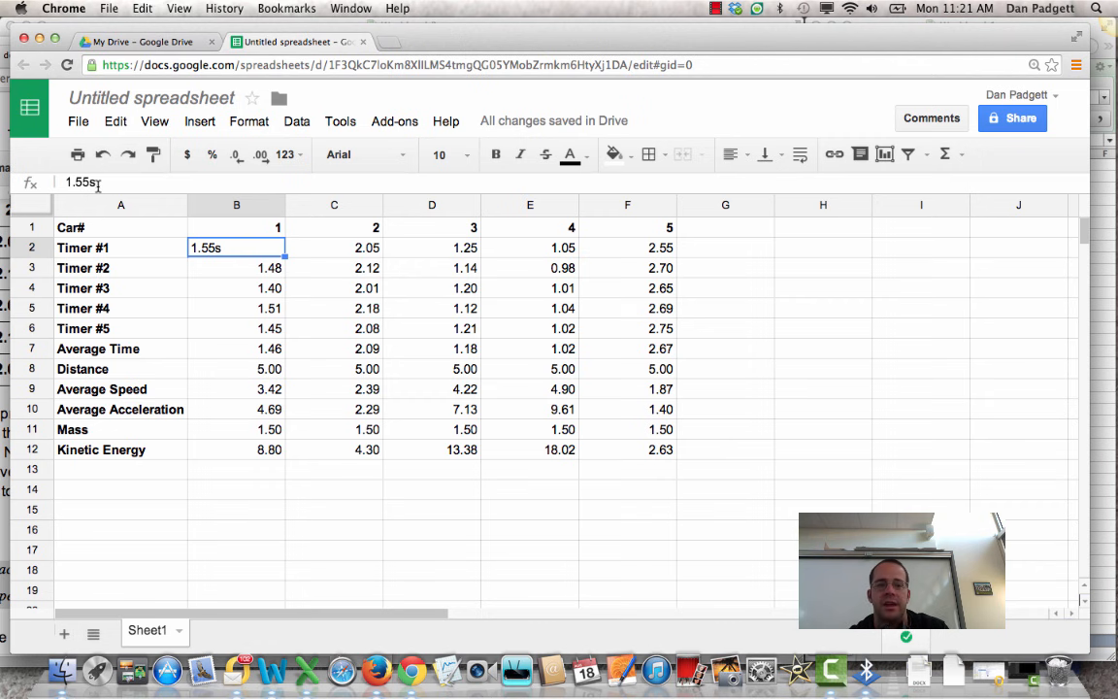
left_click(94, 182)
key("BackSpace")
key("Return")
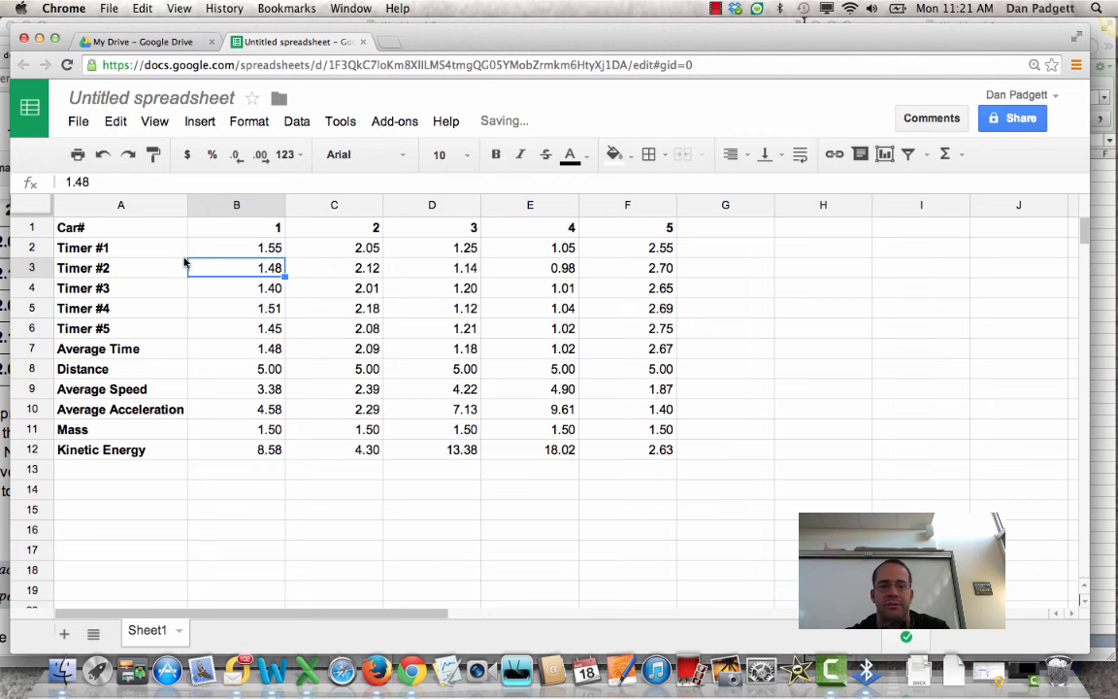
- Change the label in A2 to "Timer #1 (s)" and copy its "(s)" unit text
left_click(128, 247)
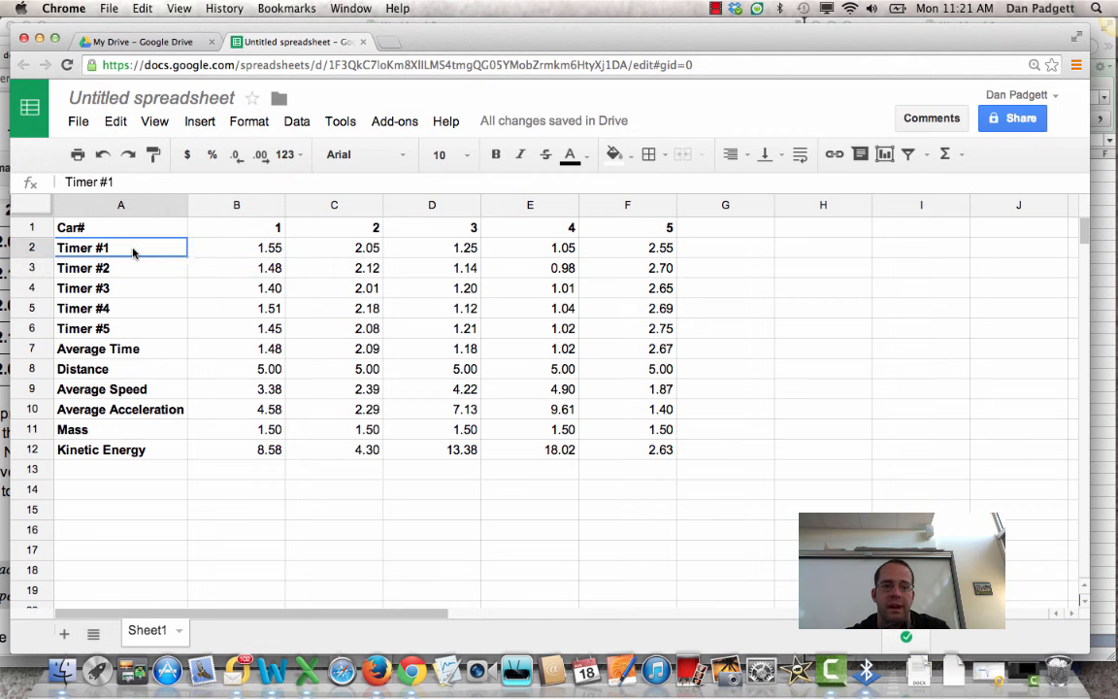
left_click(124, 184)
type("(s")
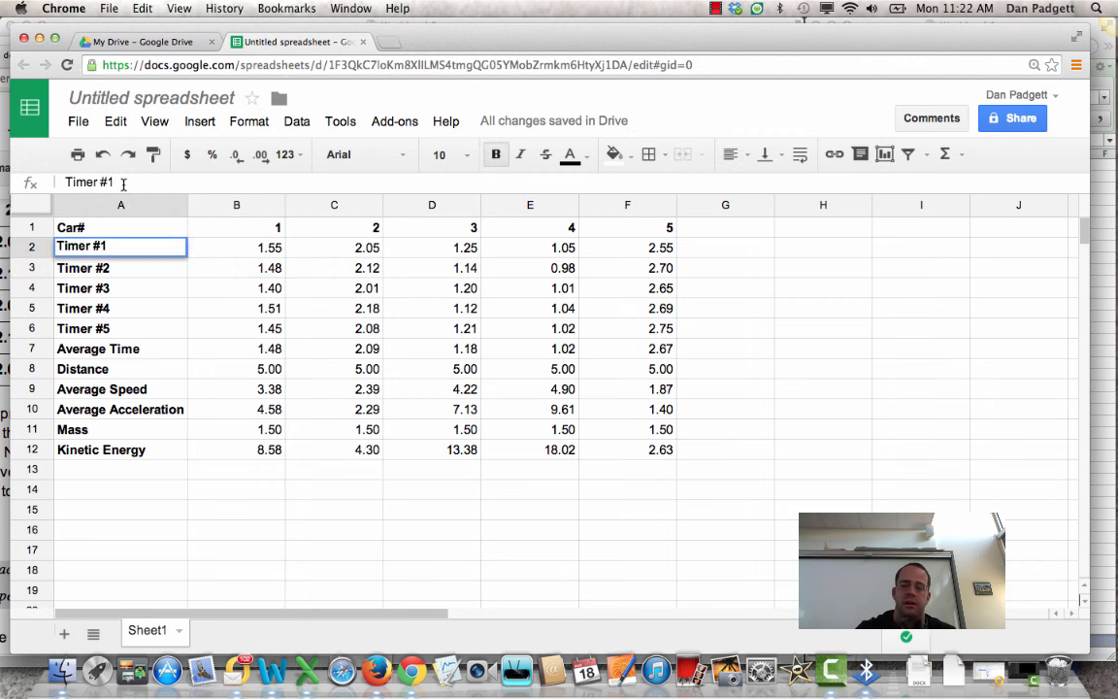
type(")")
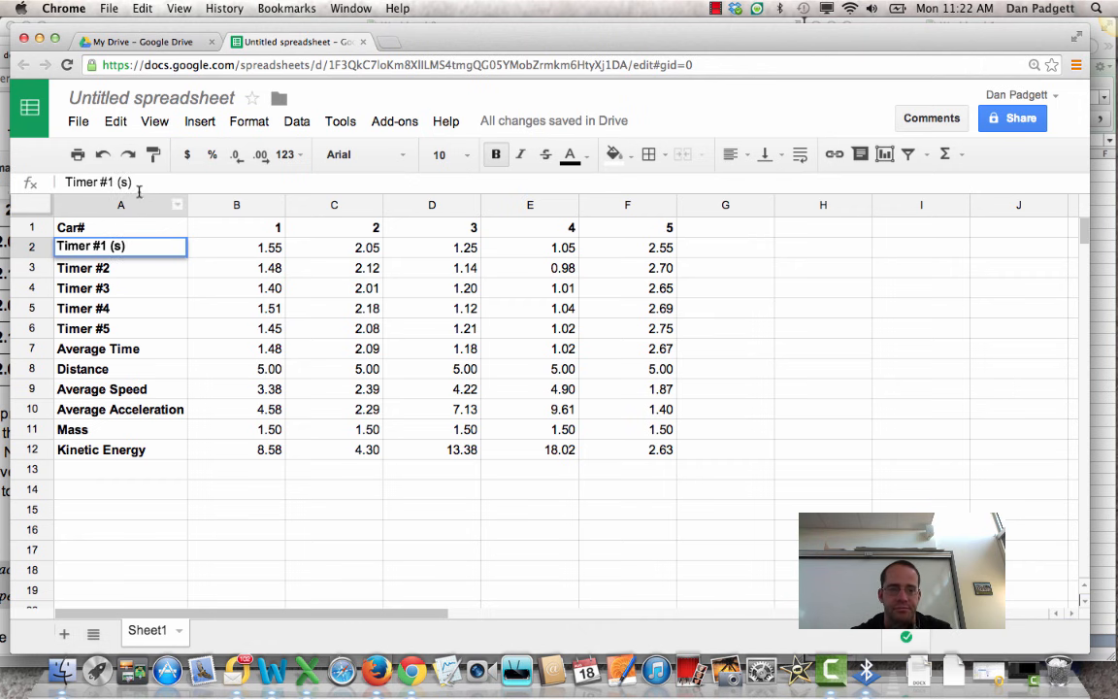
mouse_move(136, 183)
left_mouse_down()
mouse_move(106, 183)
mouse_move(118, 183)
left_mouse_up()
key("super+c")
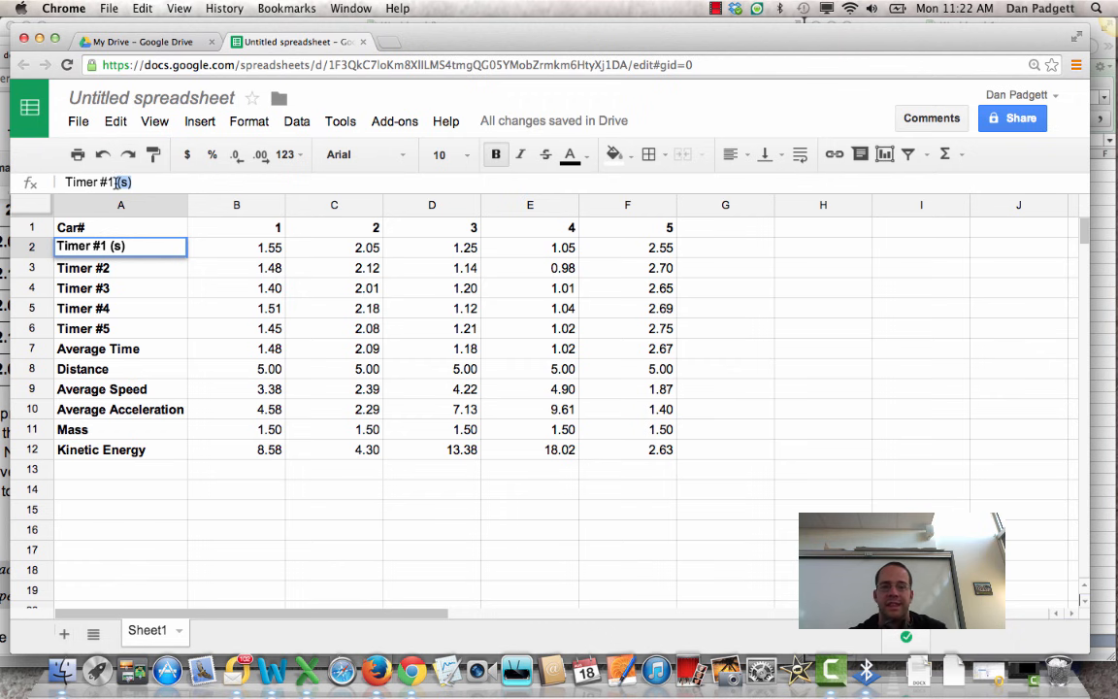
key("Down")
key("Return")
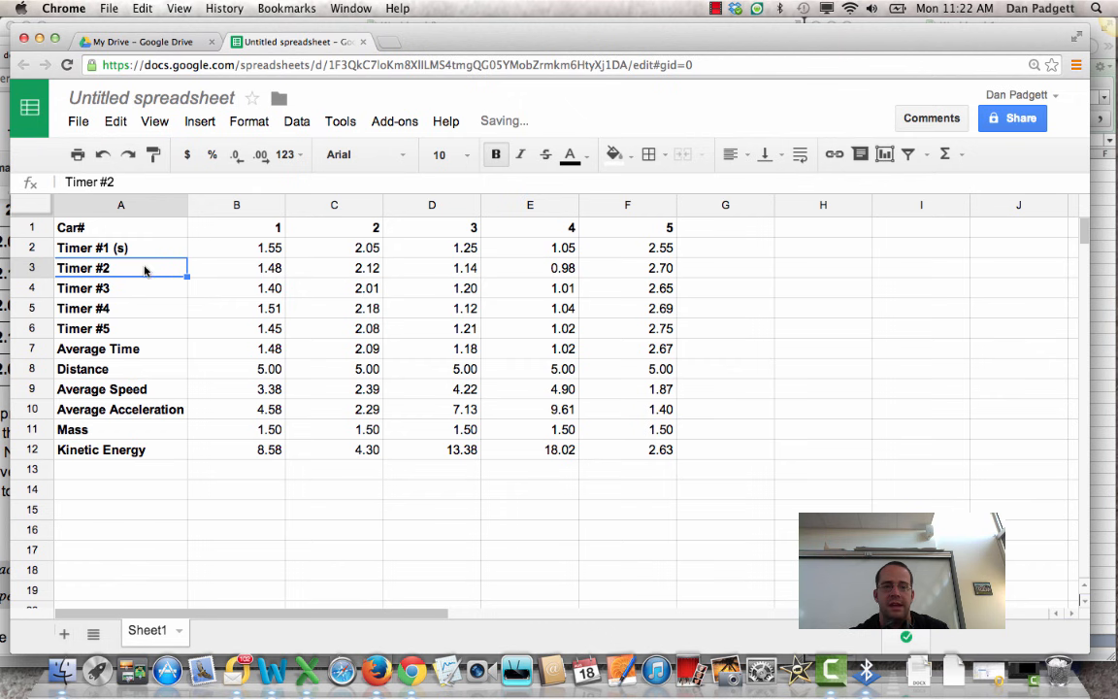
- Paste the copied "(s)" at the end of the Timer #2 through Timer #5 labels in A3:A6
left_click(136, 183)
key("super+v")
key("Return")
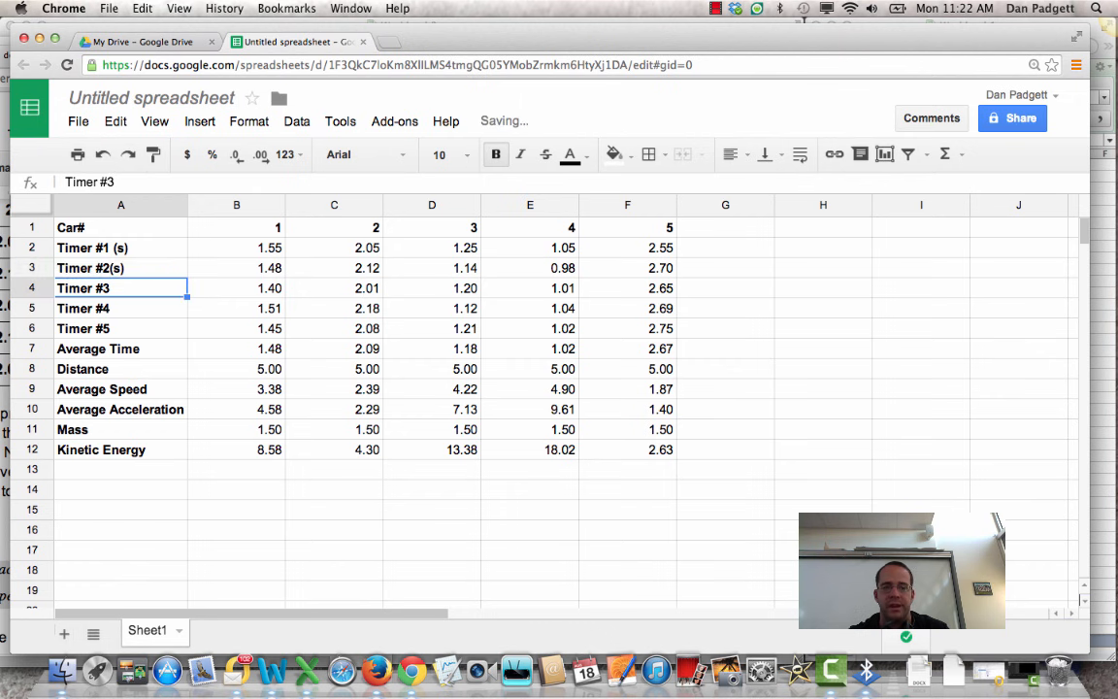
left_click(136, 182)
key("super+v")
key("Return")
left_click(129, 183)
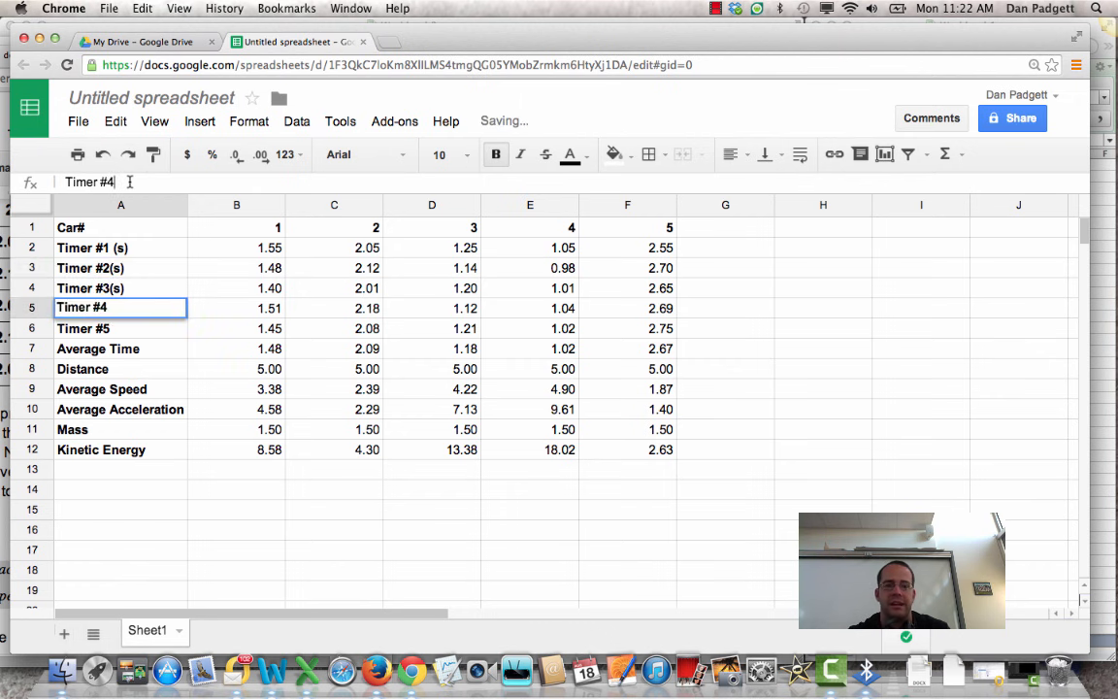
key("super+v")
key("Return")
left_click(129, 183)
key("super+v")
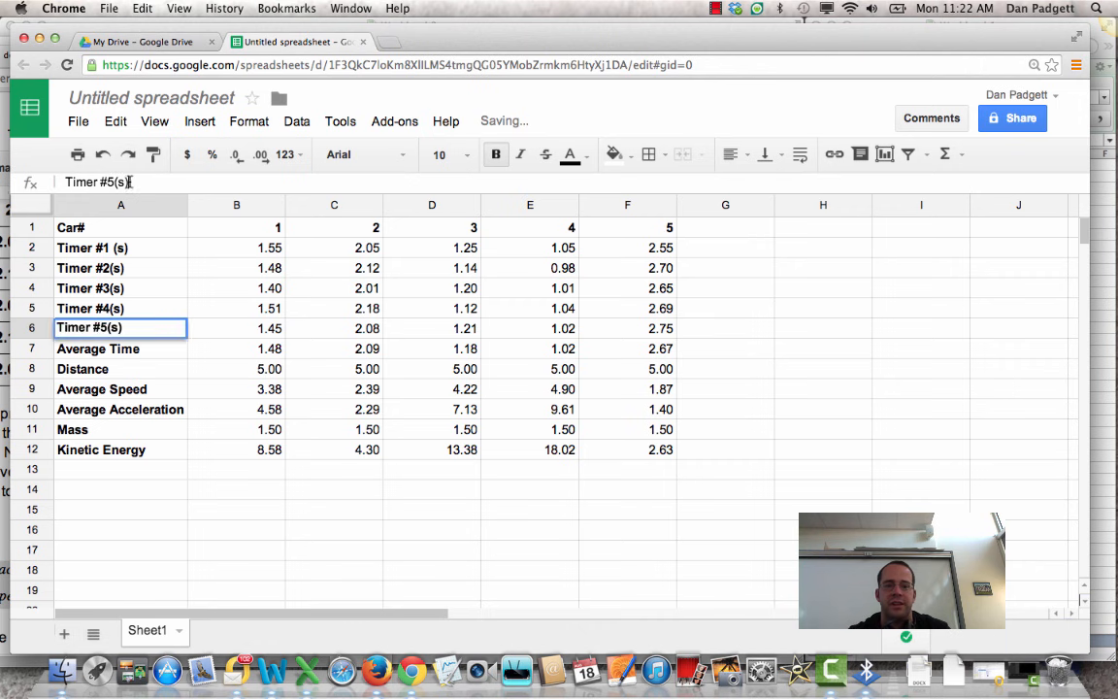
key("Return")
- Add units to the labels in A7 and A8, making them "Average Time(s)" and "Distance(m)"
left_click(149, 183)
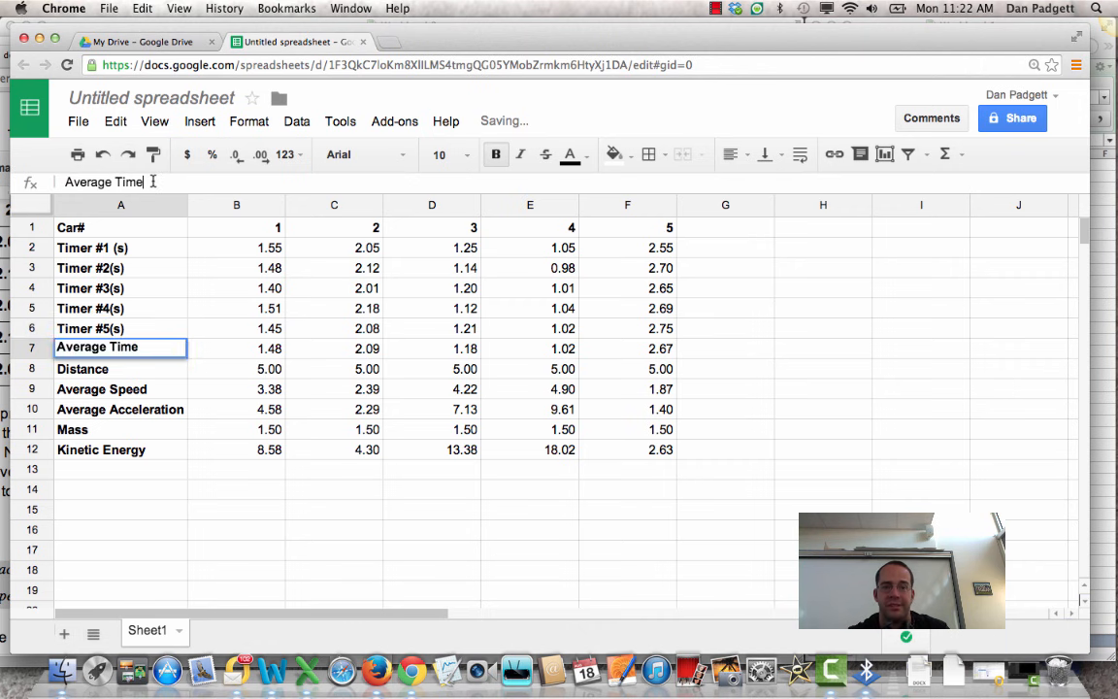
key("super+v")
key("Return")
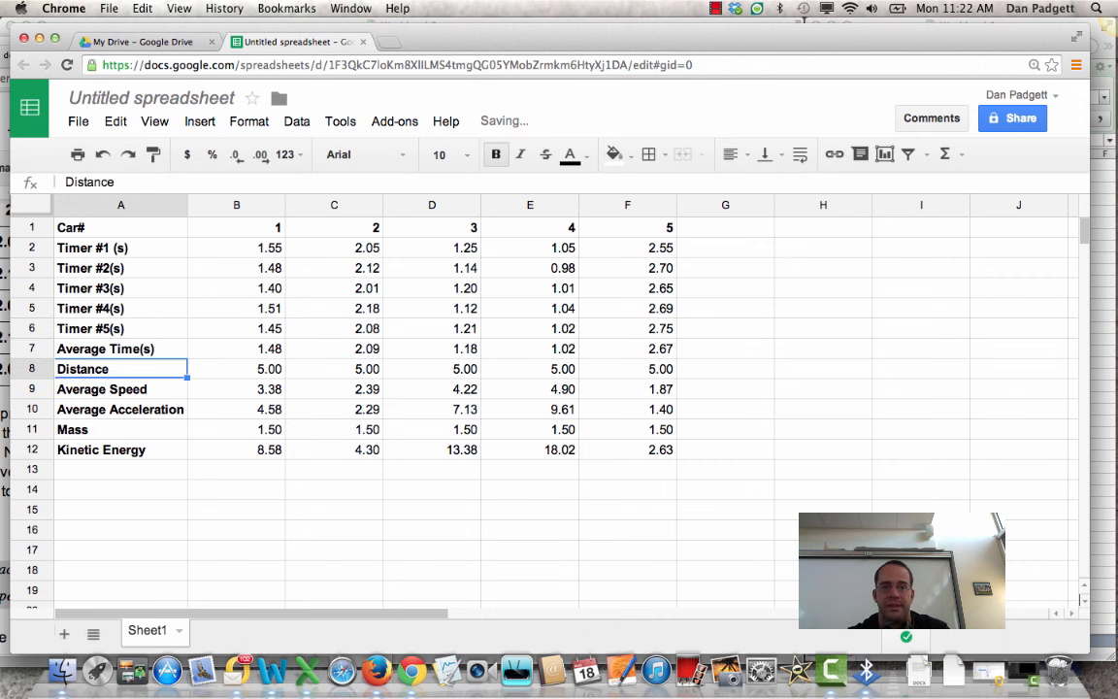
left_click(155, 182)
type("(")
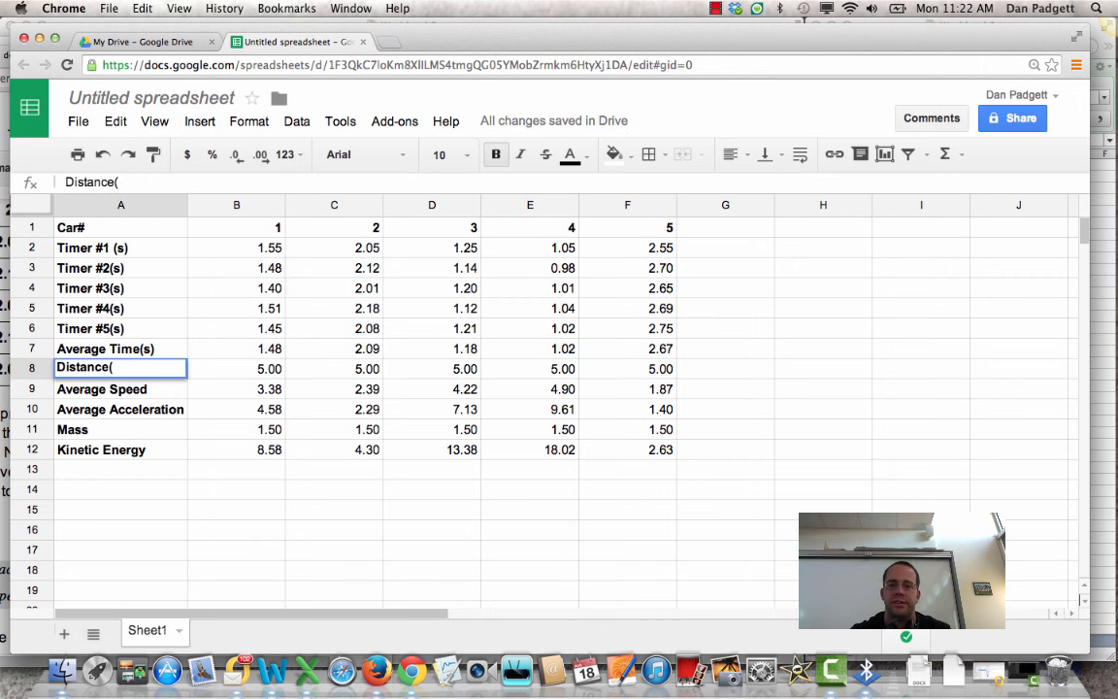
type("m)")
key("Return")
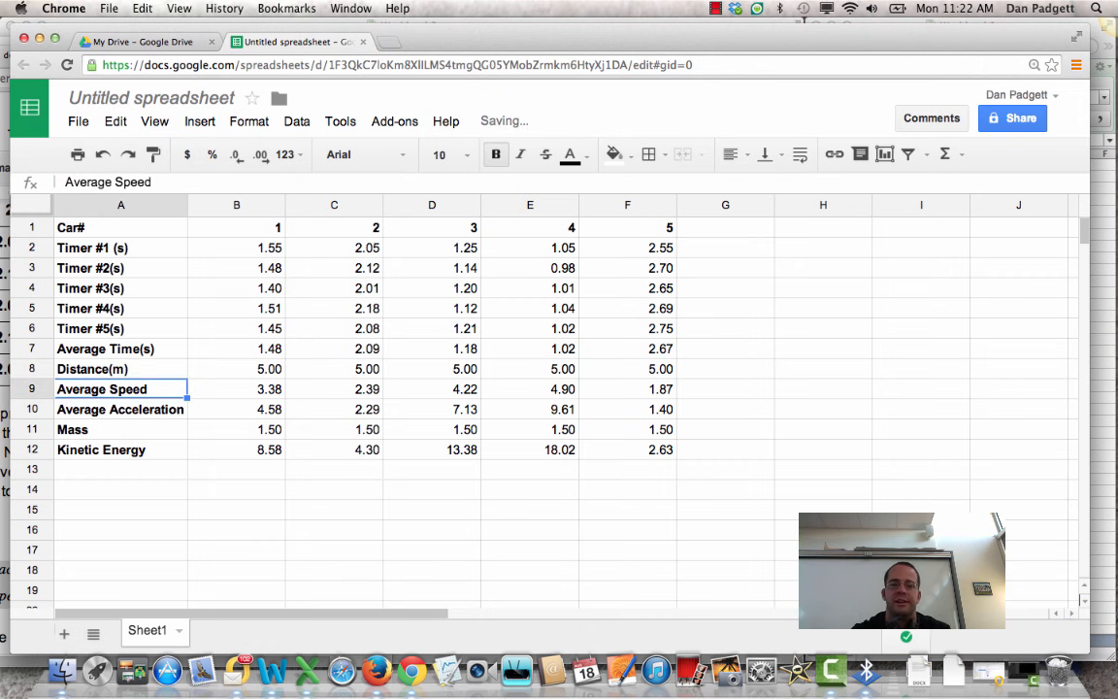
- Add units to the labels in A9 and A10, making them "Average Speed (m/s)" and "Average Acceleration (m/s/s)"
left_click(153, 182)
type("(m/s)")
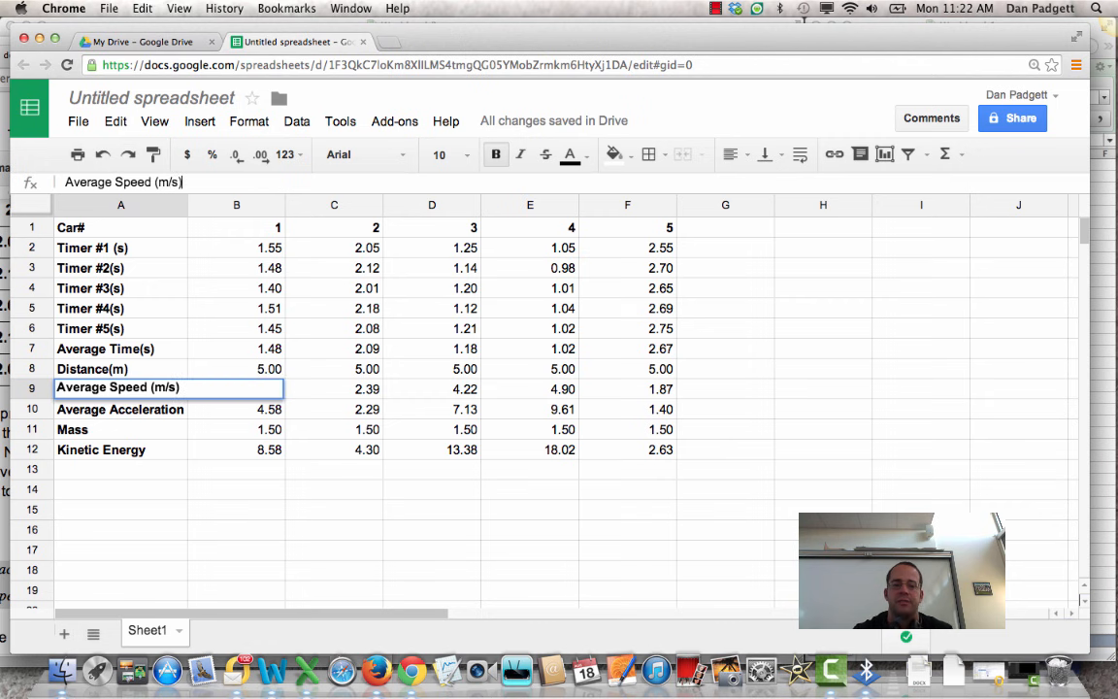
key("Return")
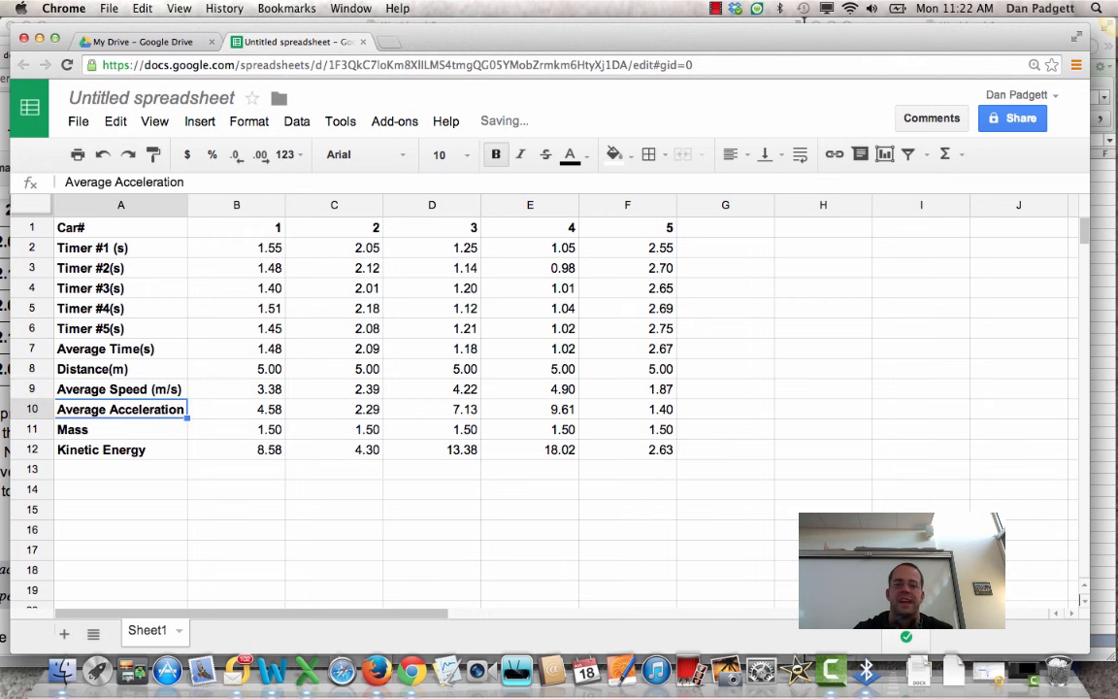
left_click(185, 182)
type("(m/s")
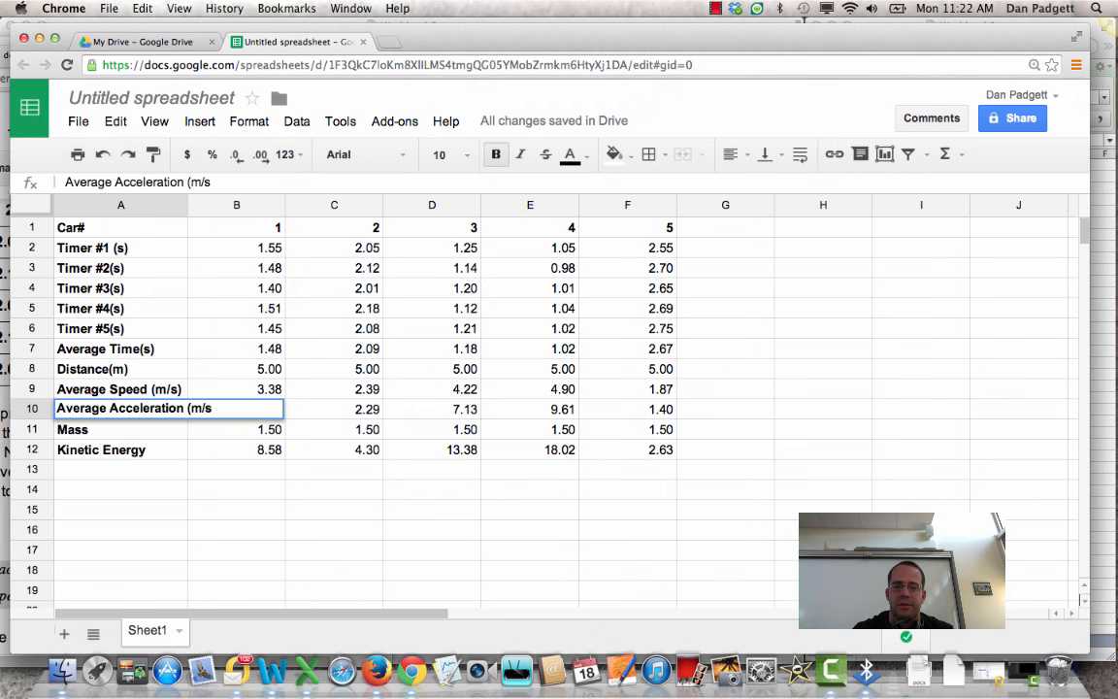
type("/s)")
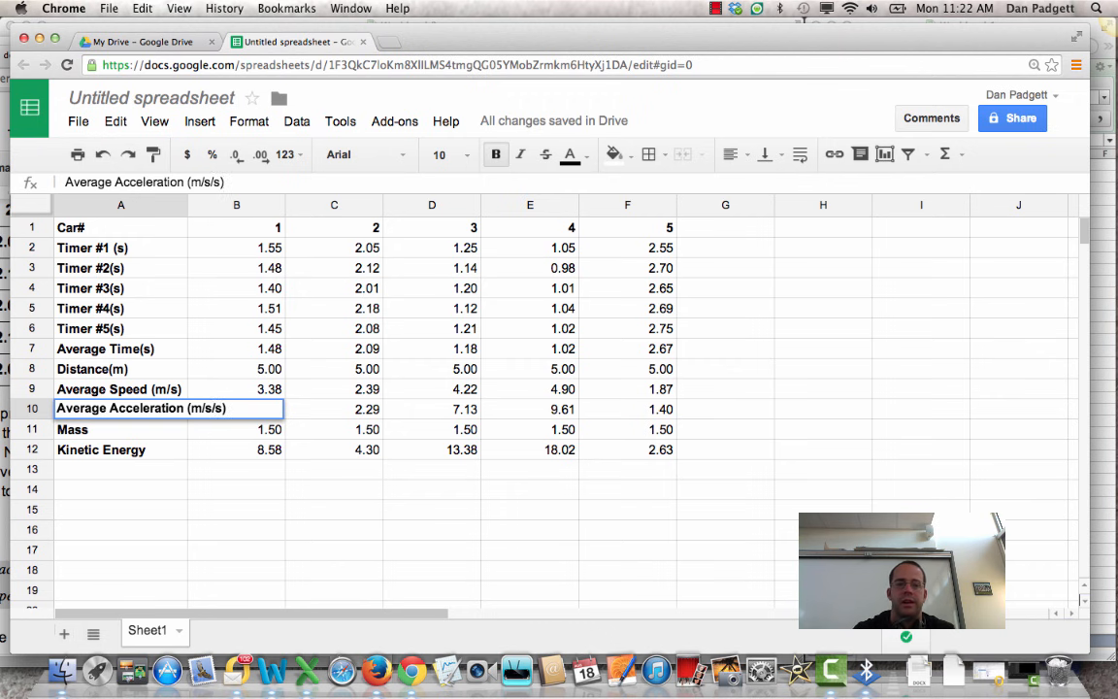
key("Return")
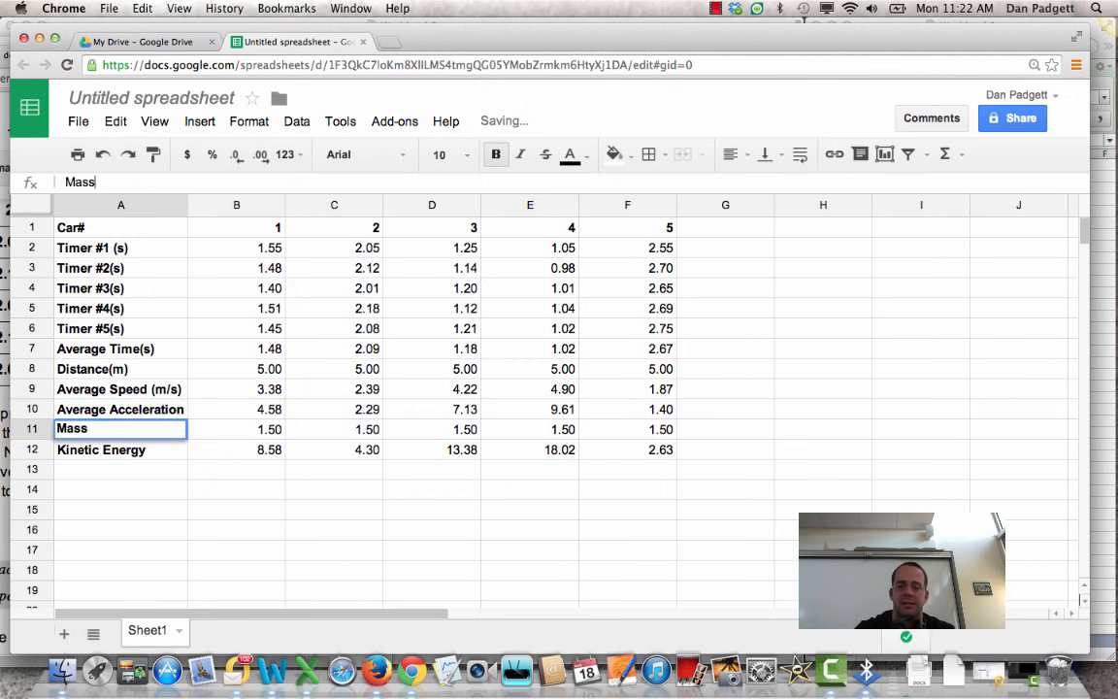
- Add units to the labels in A11 and A12, making them "Mass (kg)" and "Kinetic Energy (J)"
type("(kg)")
key("Return")
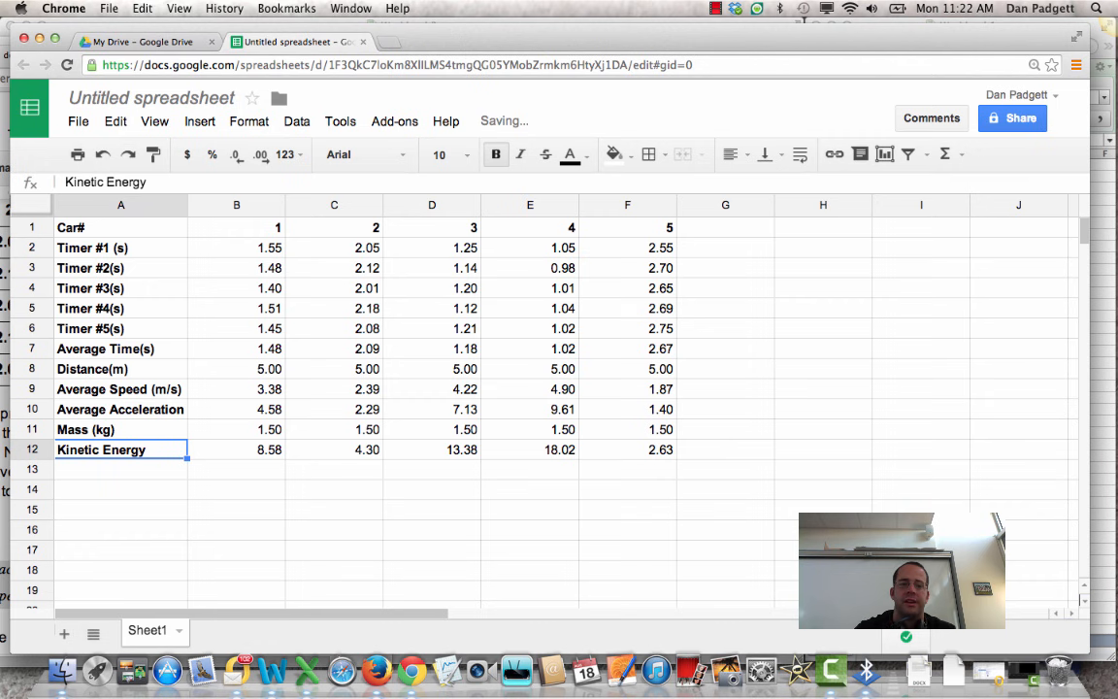
left_click(194, 181)
type("(J")
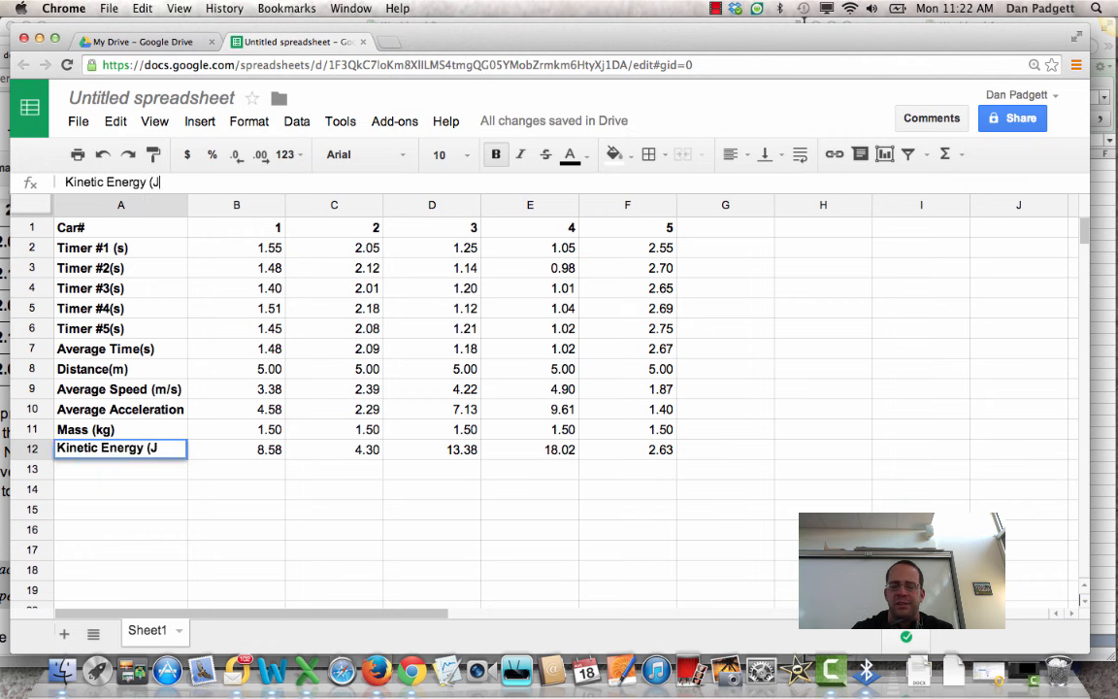
type(")")
key("Return")
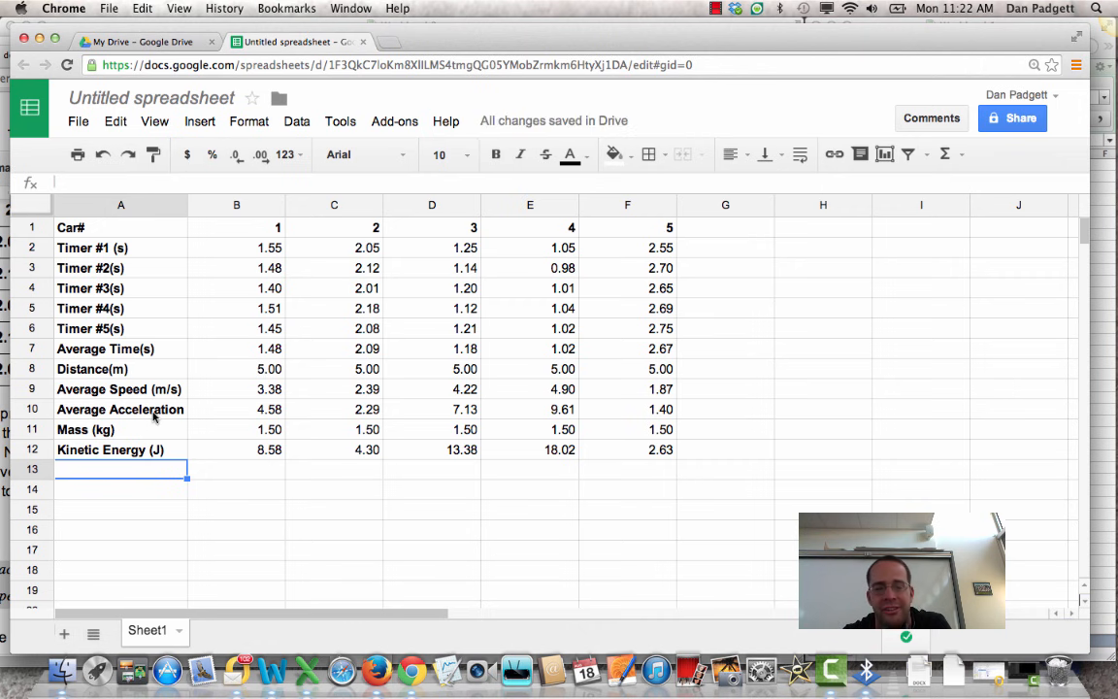
- Fit column A's width to its text and center the contents of A1:F12 horizontally
double_click(185, 205)
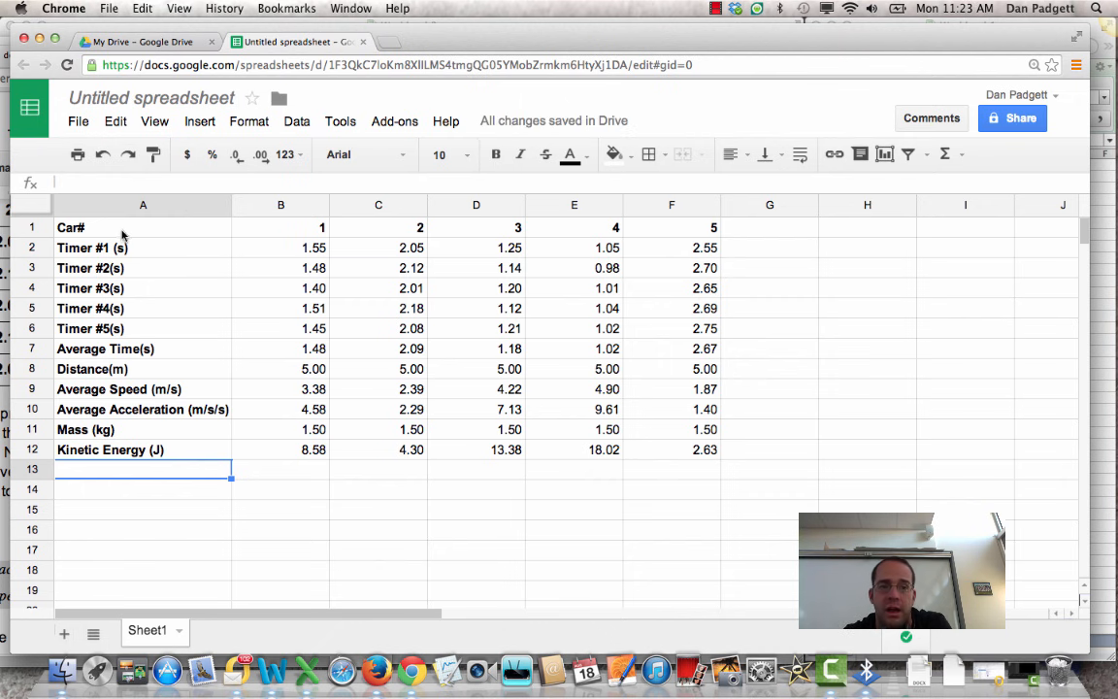
left_click_drag(122, 231, 708, 454)
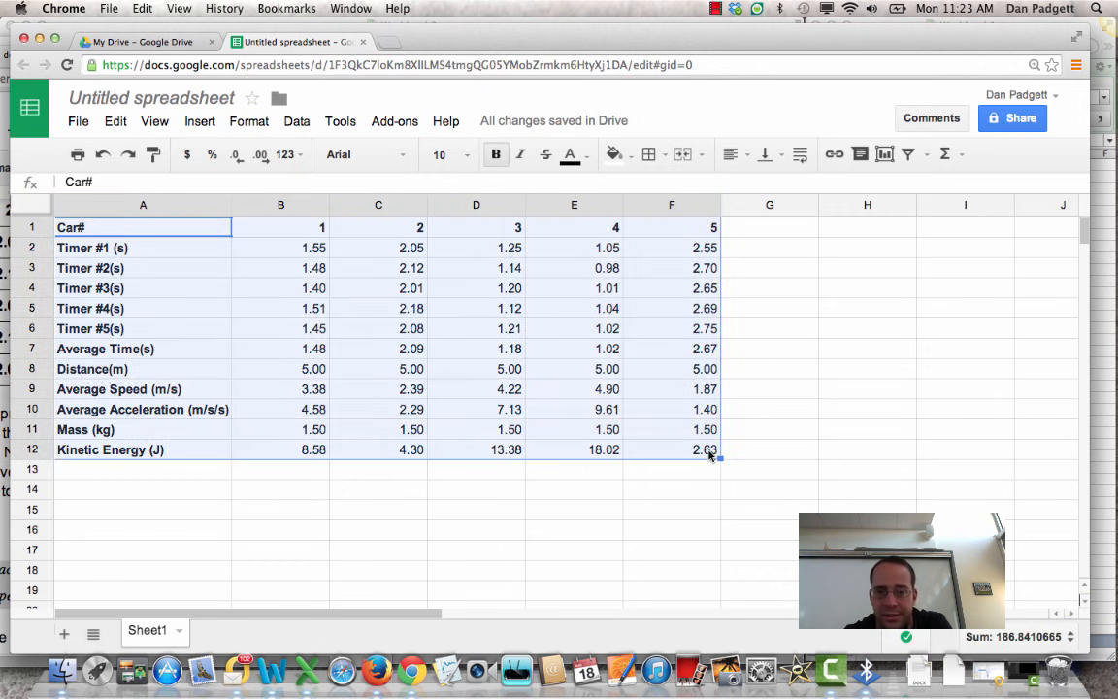
left_click(748, 158)
left_click(762, 185)
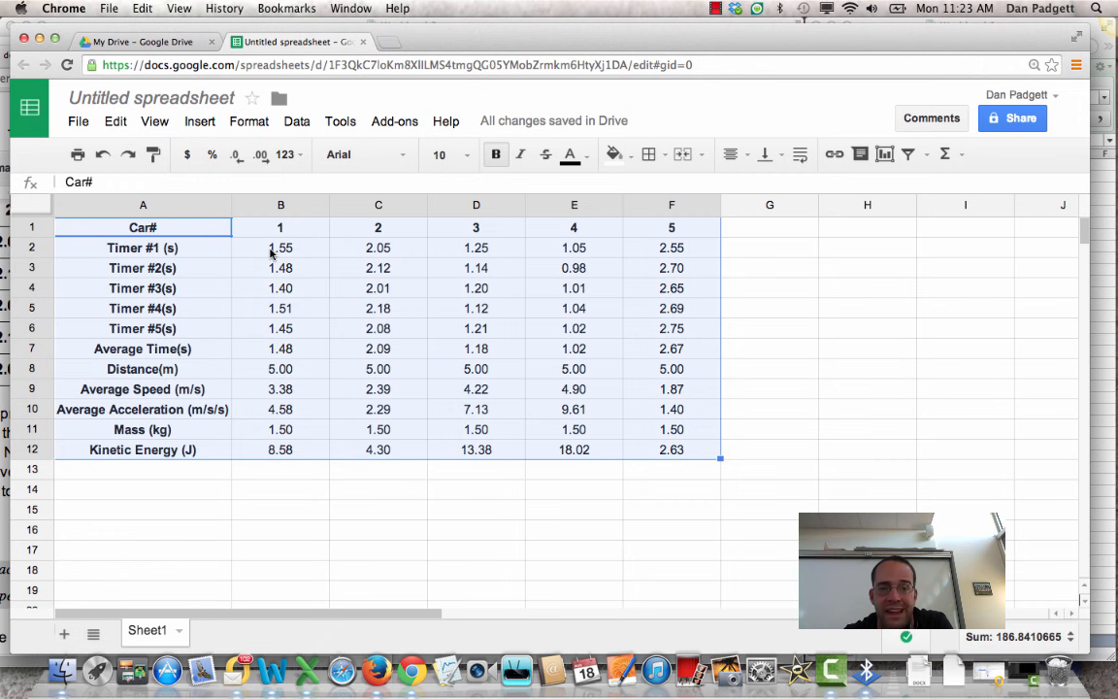
- Add a bottom border beneath the car numbers in B1:F1
left_click_drag(272, 233, 652, 229)
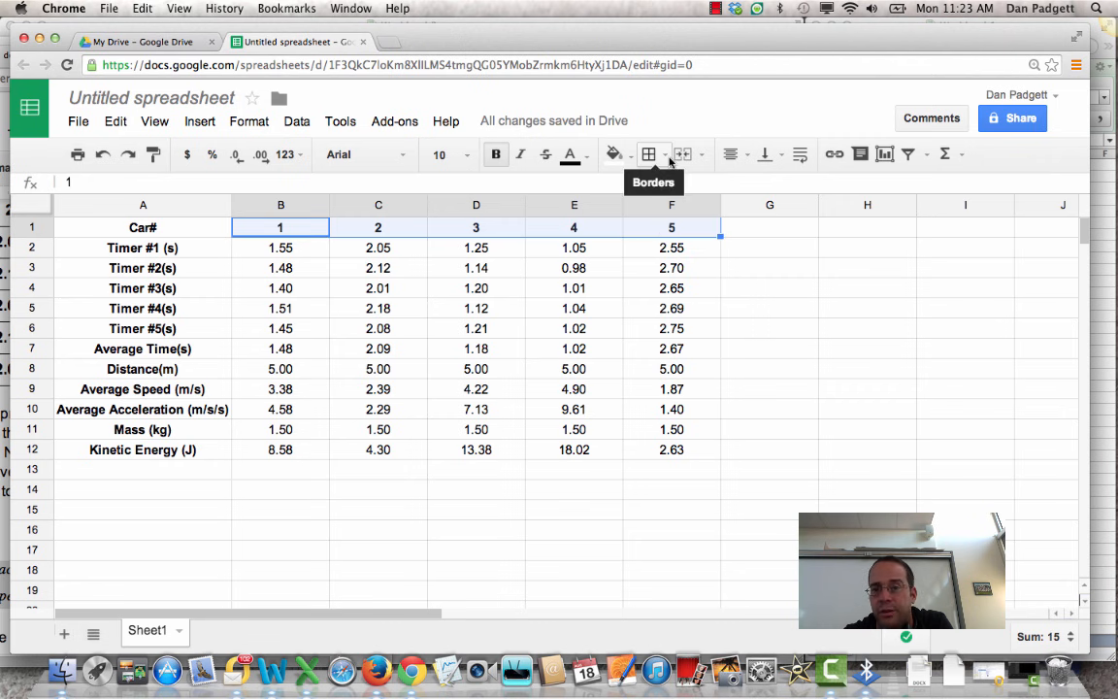
left_click(666, 155)
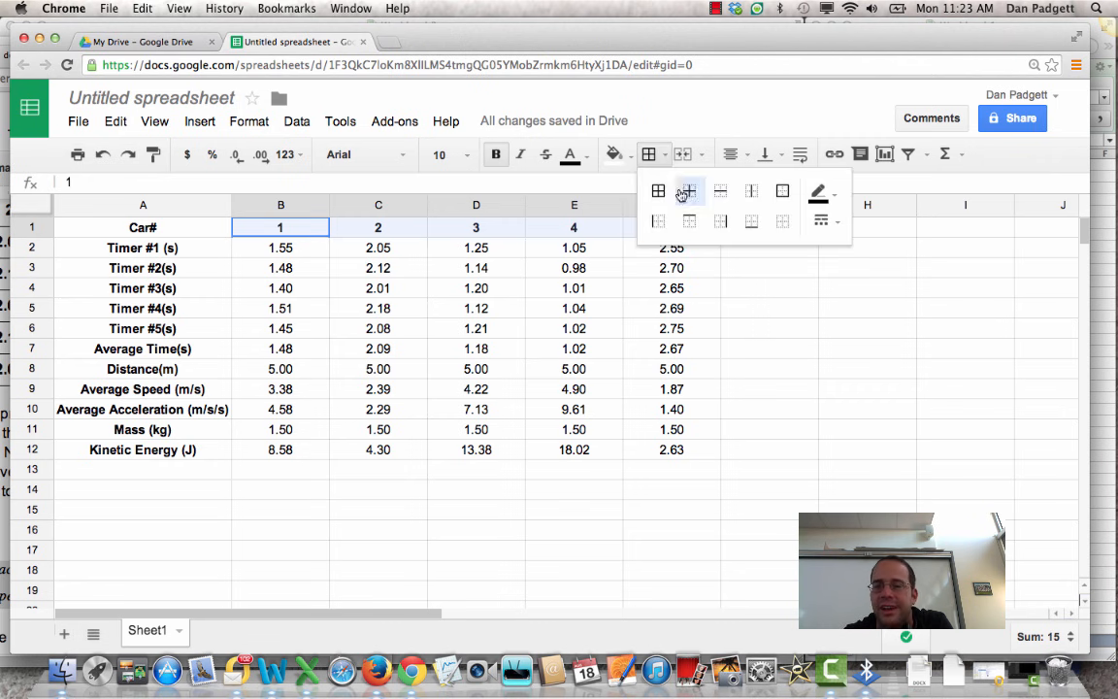
left_click(751, 224)
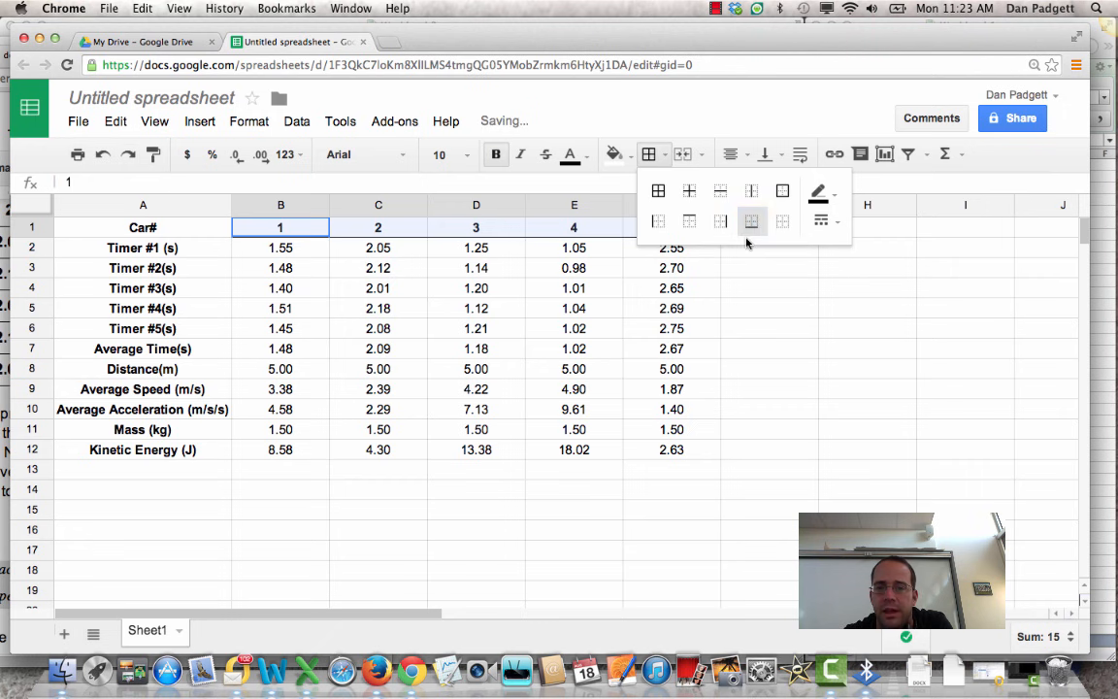
left_click(765, 309)
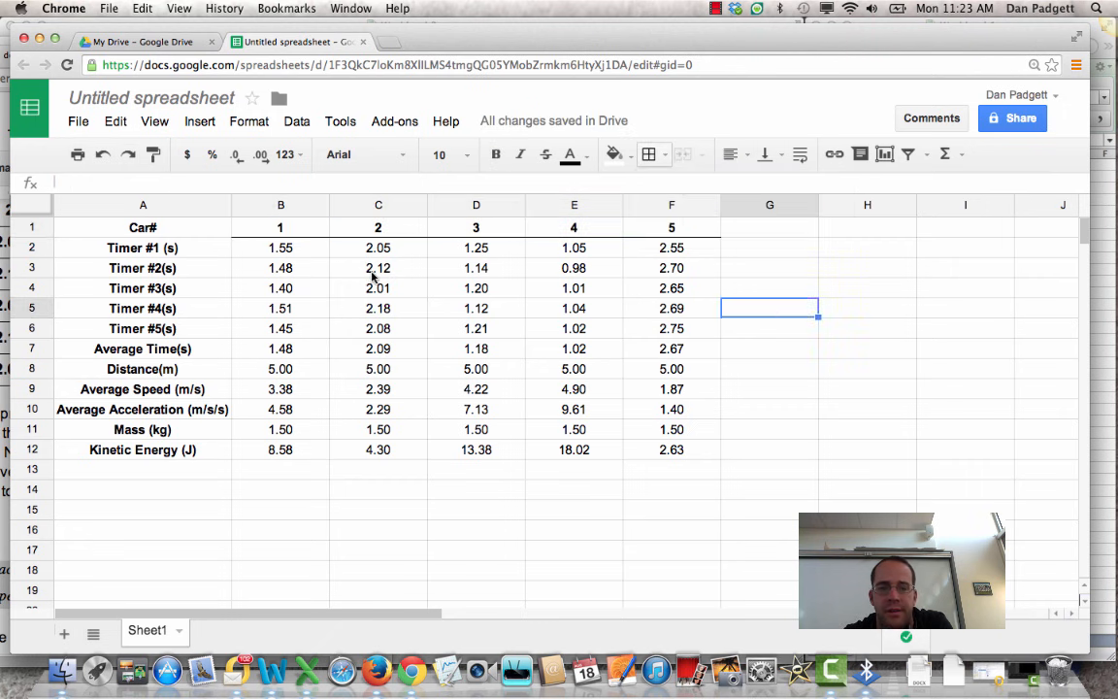
- Add a bottom border beneath the Timer #5 values in B6:F6
left_click(295, 332)
left_click_drag(295, 331, 661, 332)
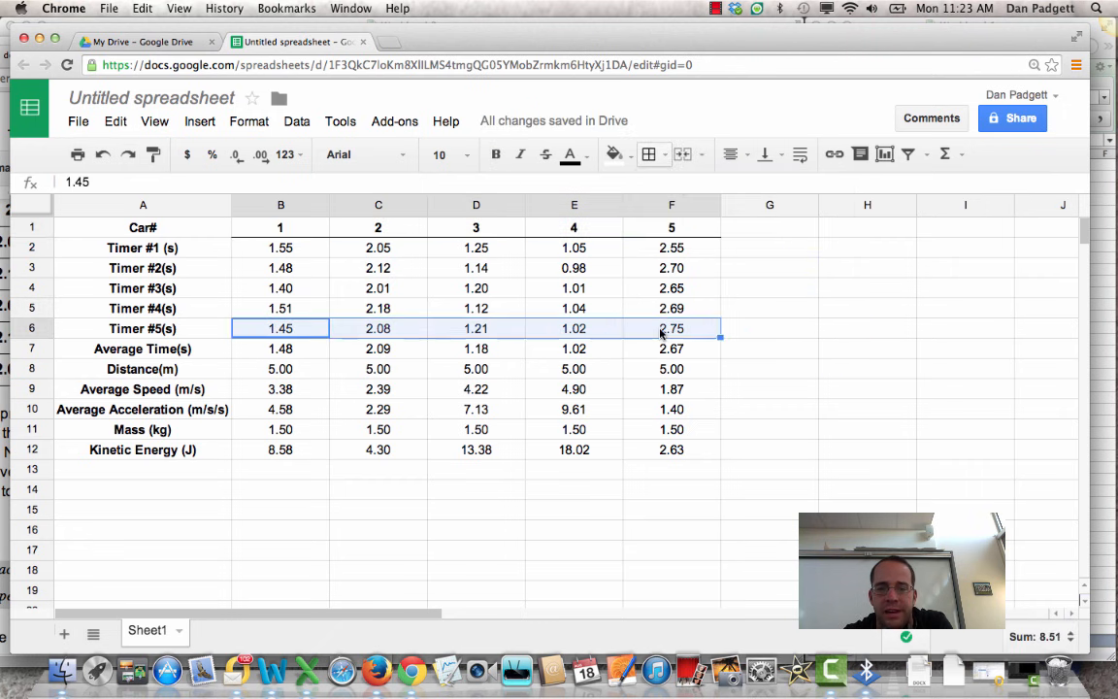
left_click(649, 158)
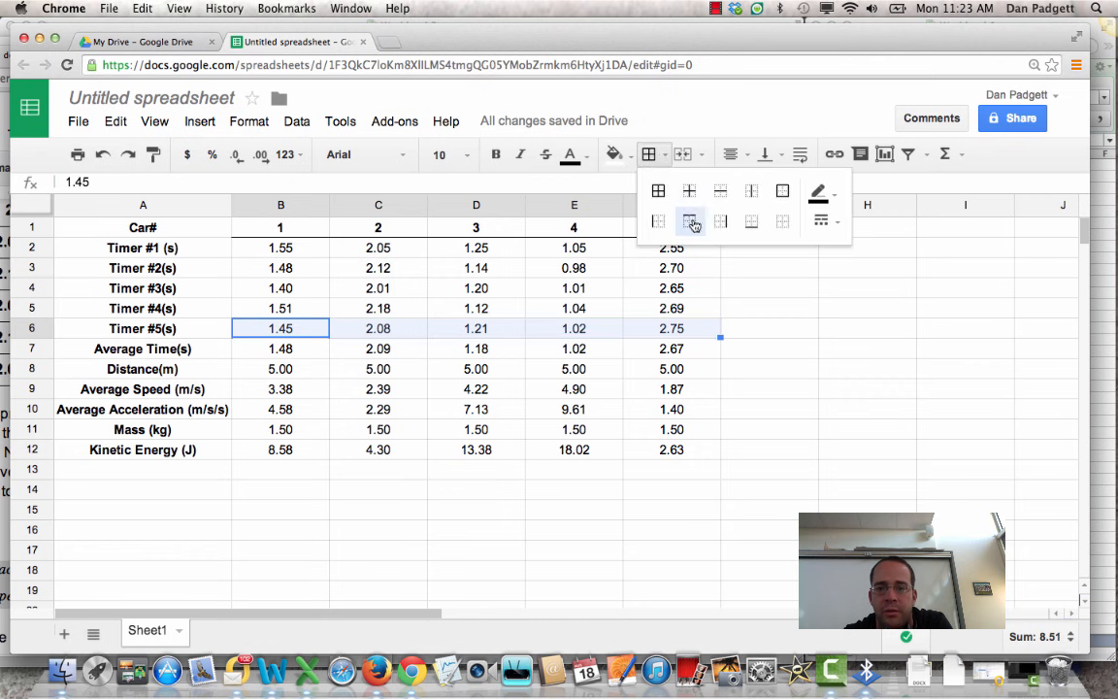
left_click(743, 229)
left_click(725, 365)
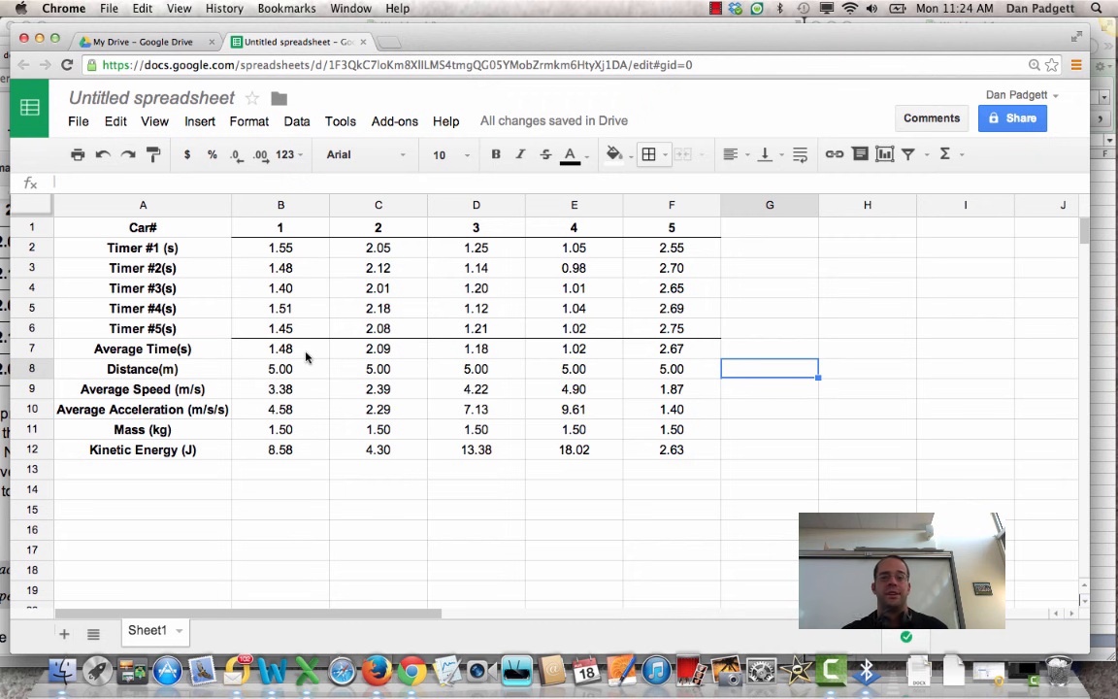
left_click(715, 9)
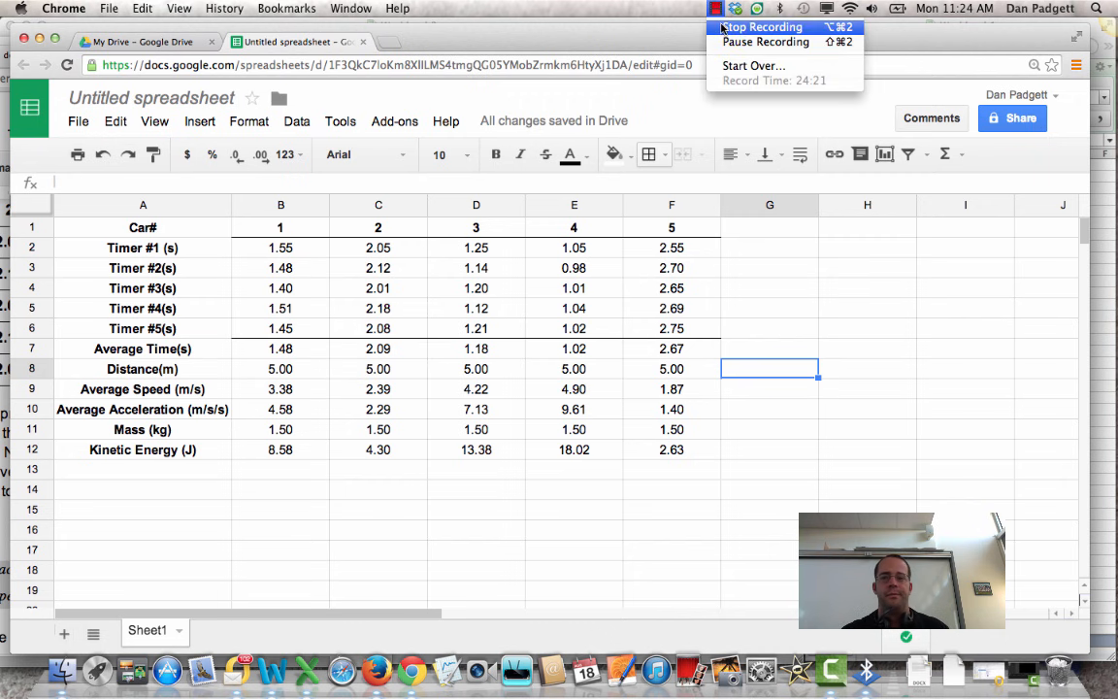